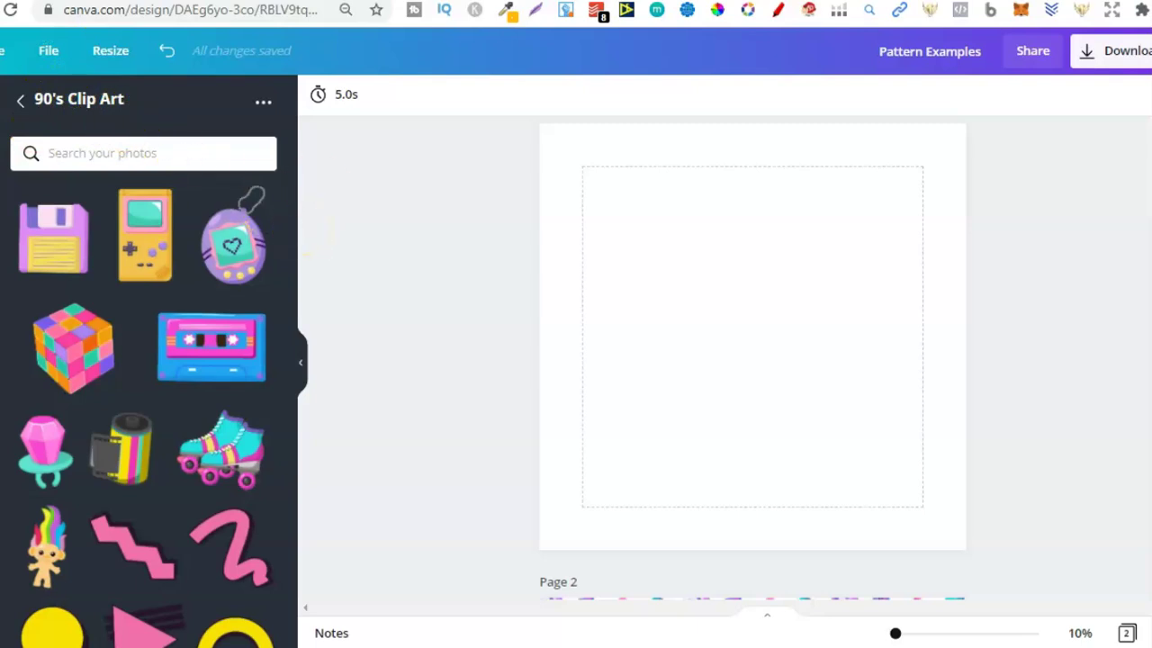
- Switch to the Creative Fabrica results for 90's clip art, examine the available clip art bundles, and return to the Canva design
key("ctrl+Tab")
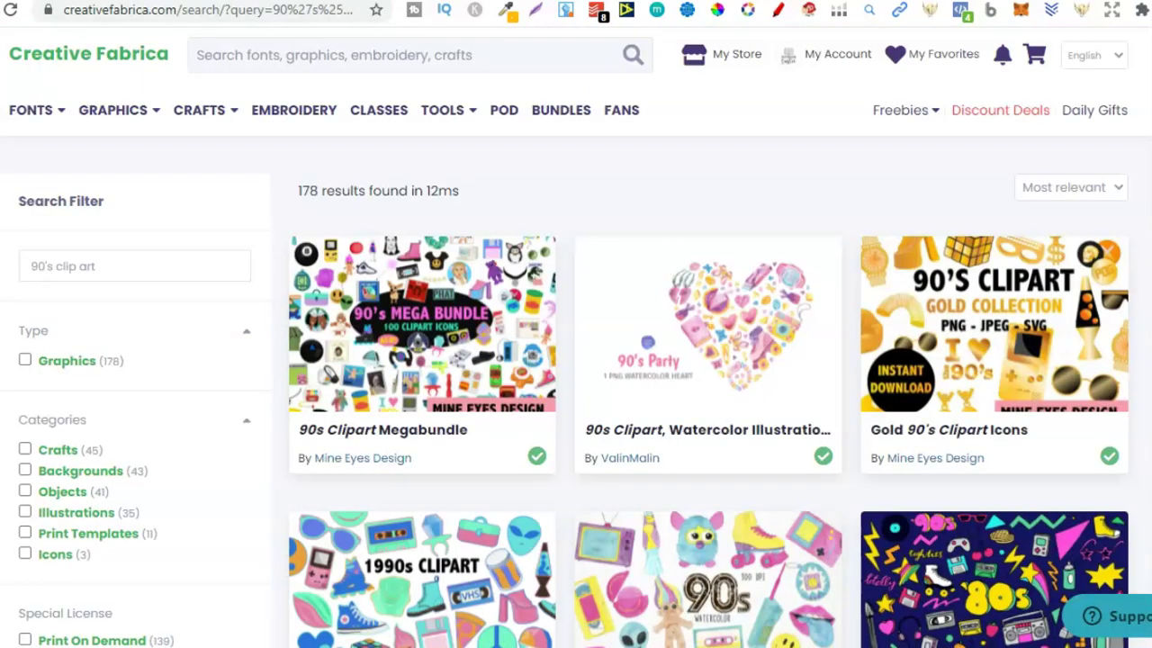
scroll(1146, 463, "down", 4)
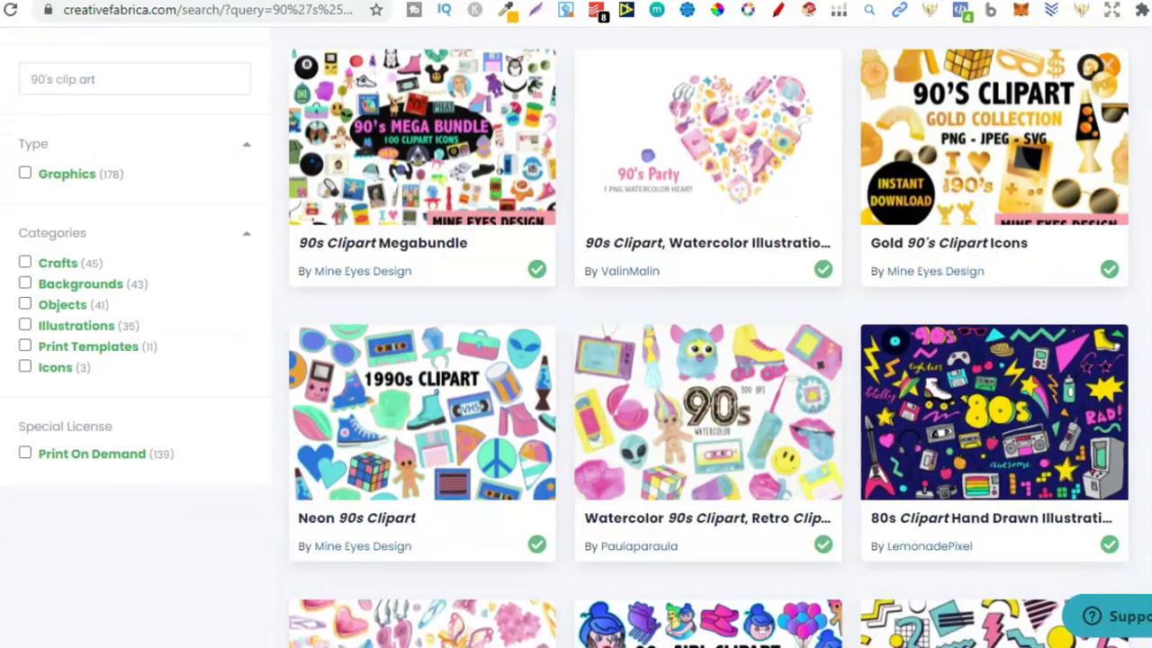
scroll(1144, 464, "up", 3)
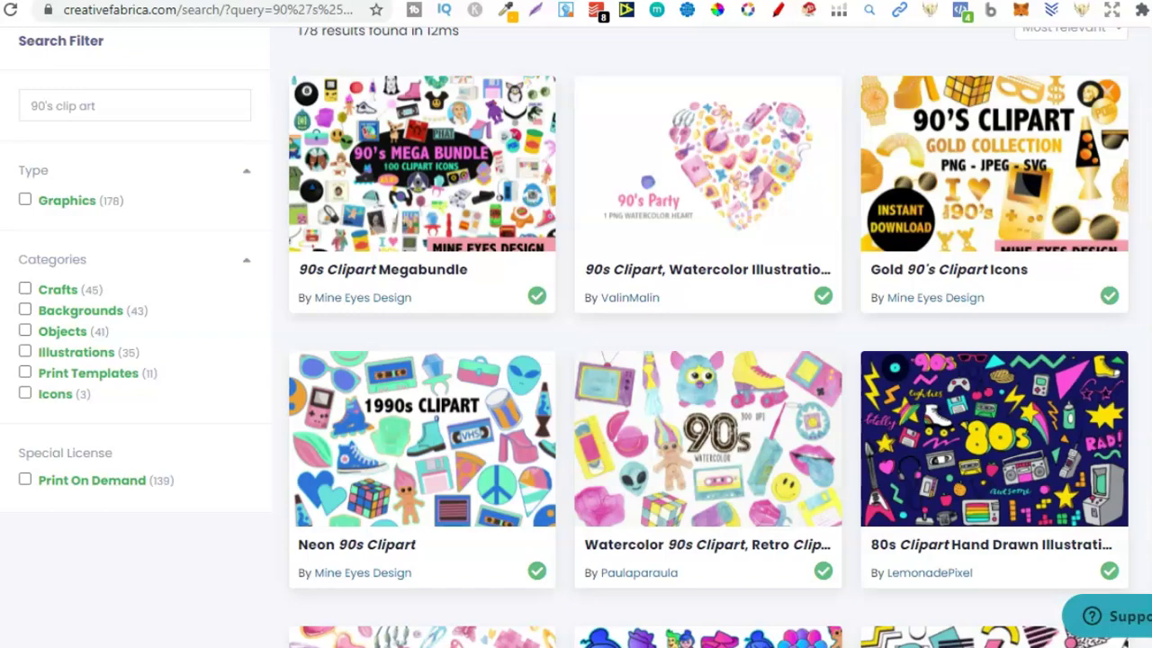
scroll(1145, 465, "down", 7)
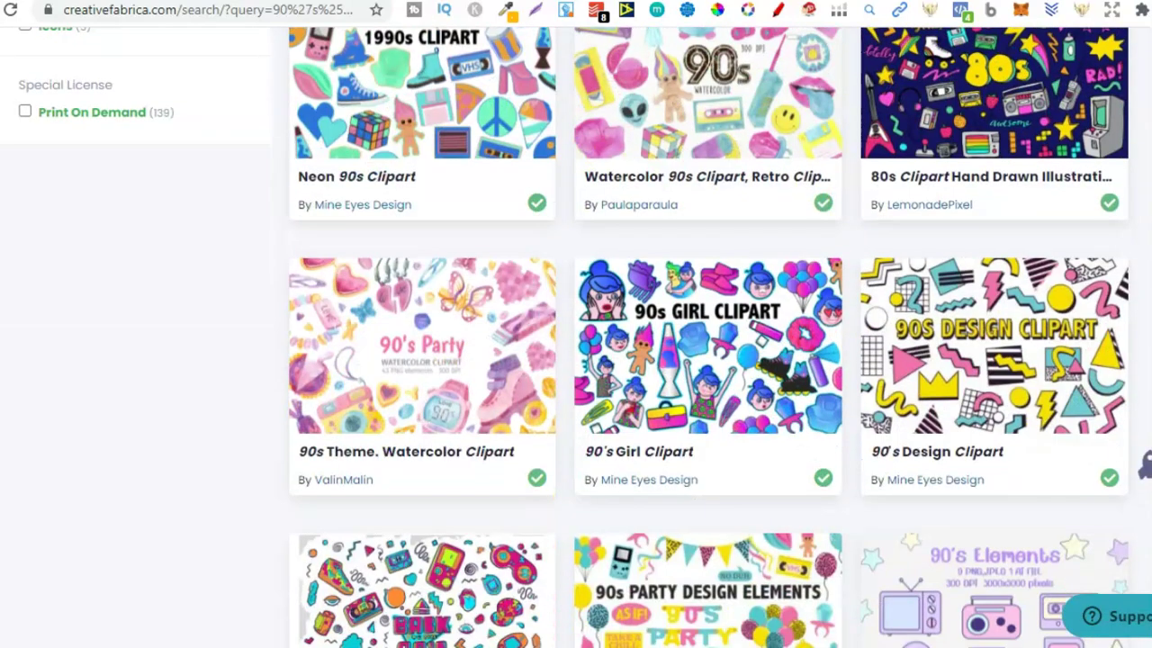
scroll(1144, 464, "down", 5)
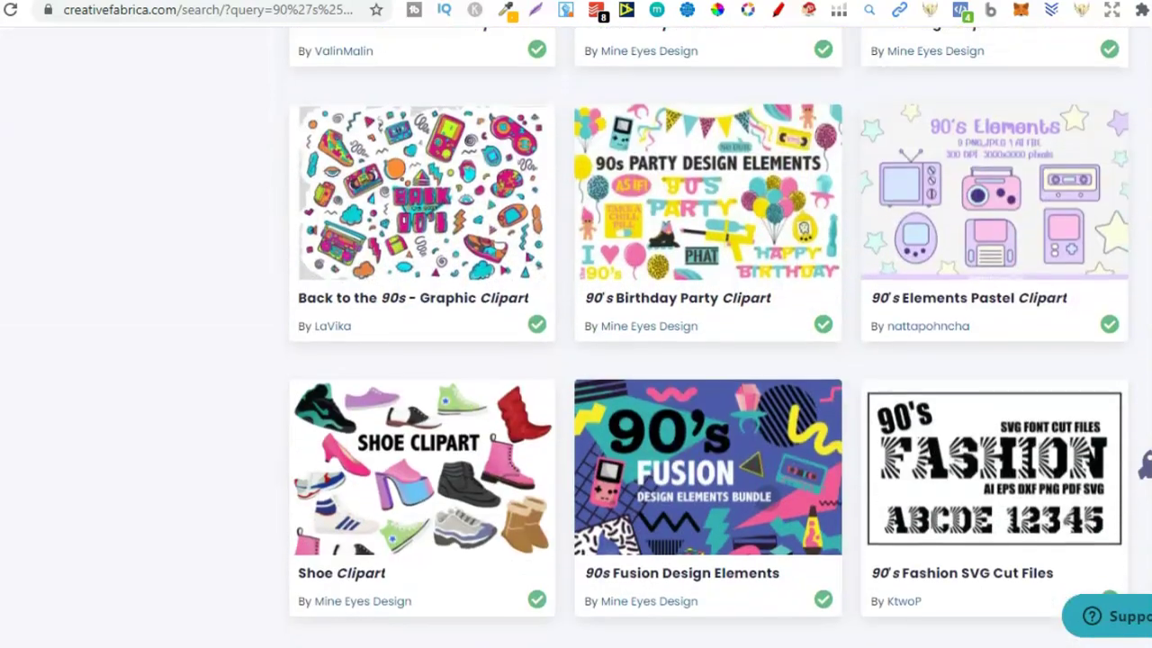
scroll(1145, 465, "down", 4)
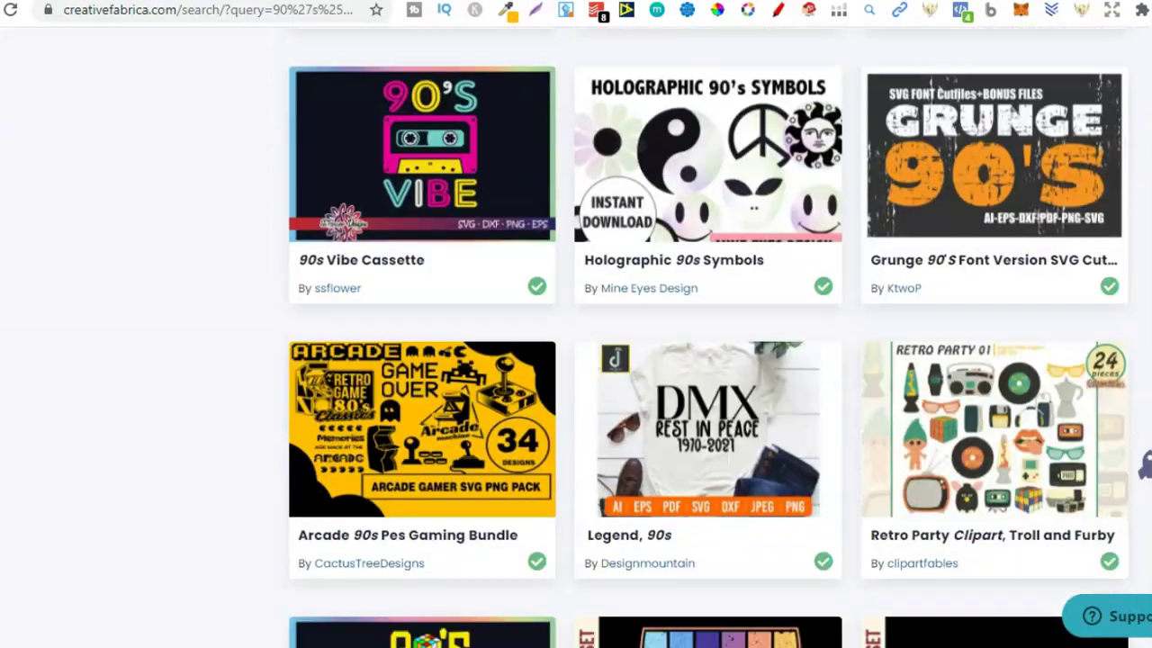
scroll(1145, 465, "up", 12)
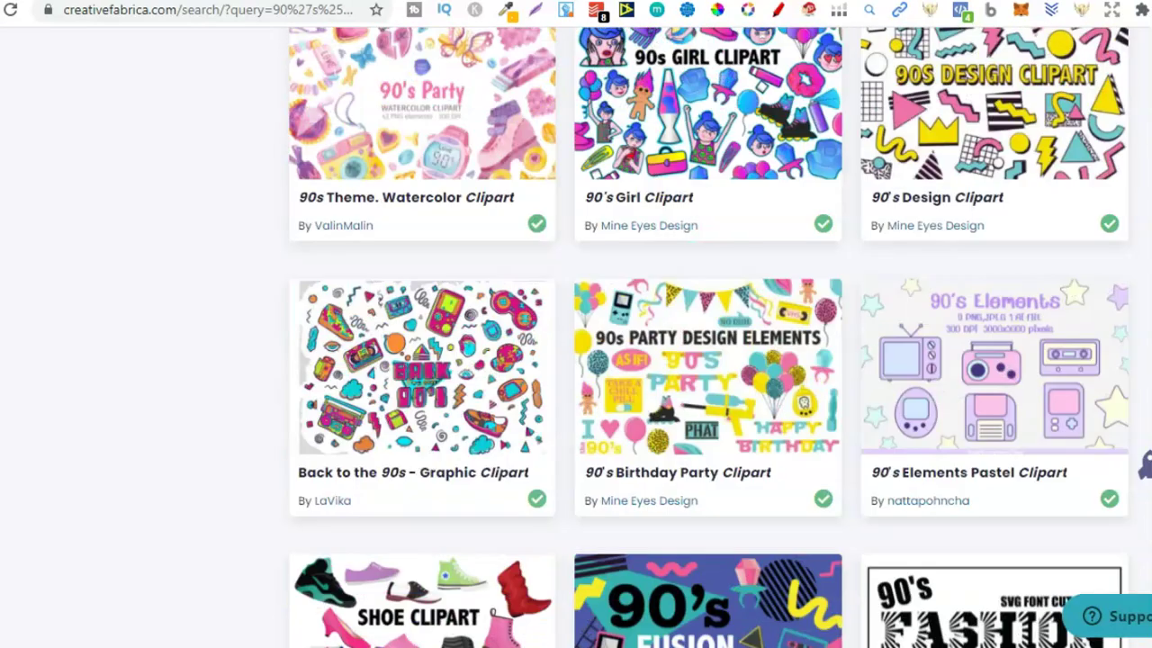
scroll(1144, 464, "up", 9)
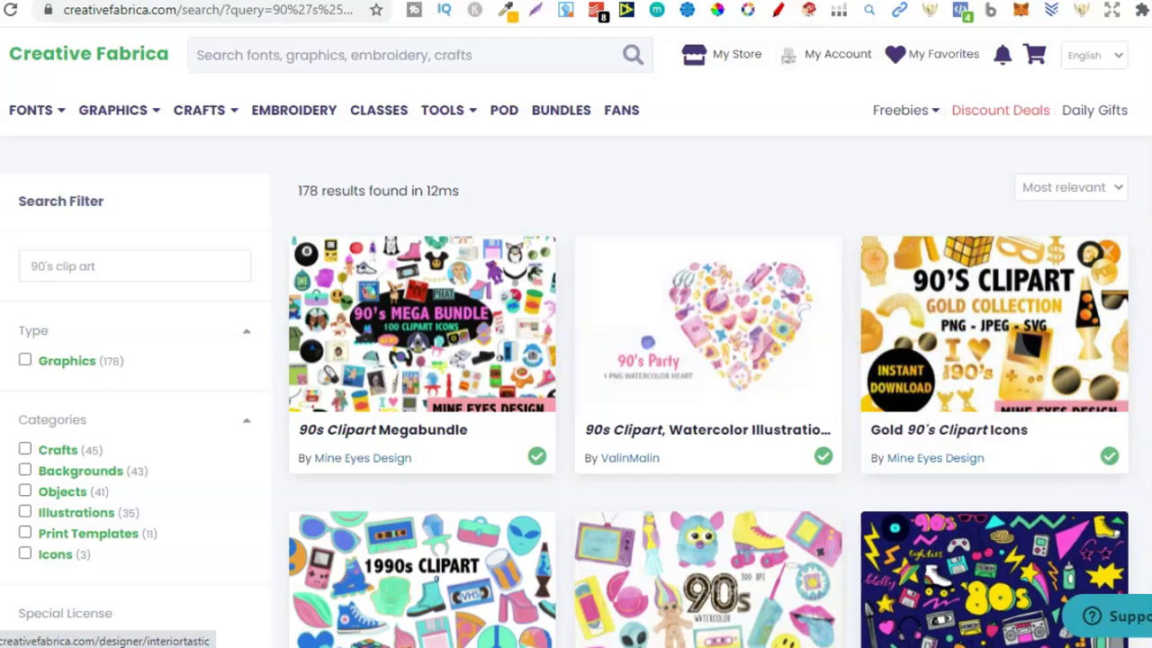
key("ctrl+Tab")
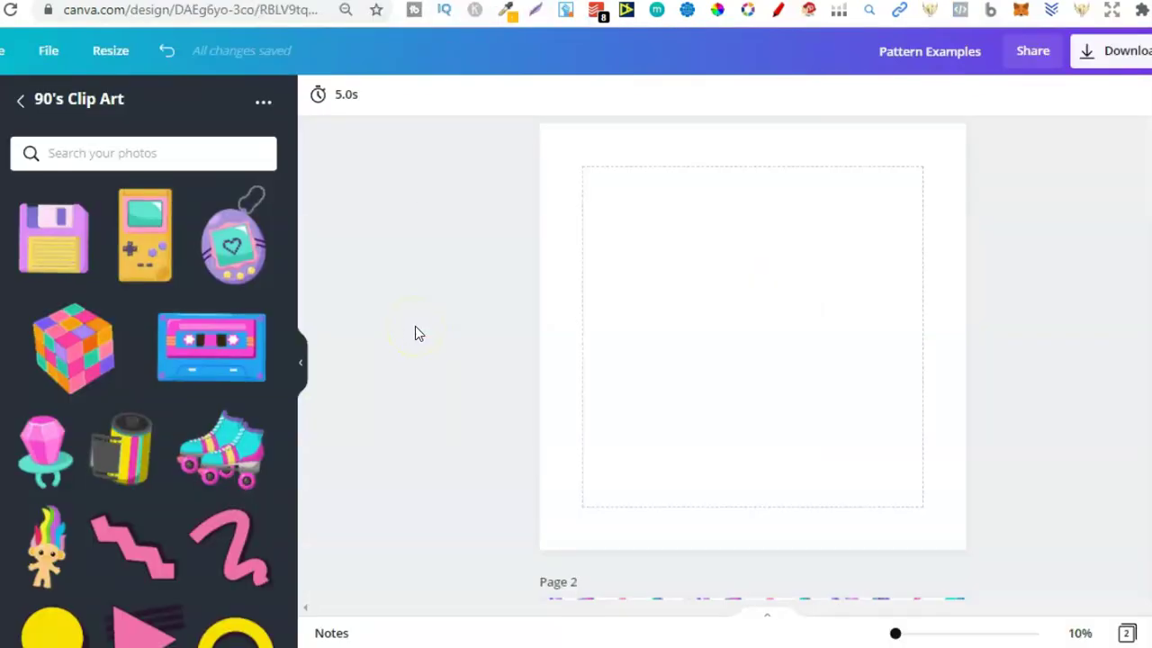
left_click(292, 220)
left_click_drag(292, 220, 290, 192)
left_click_drag(244, 373, 814, 360)
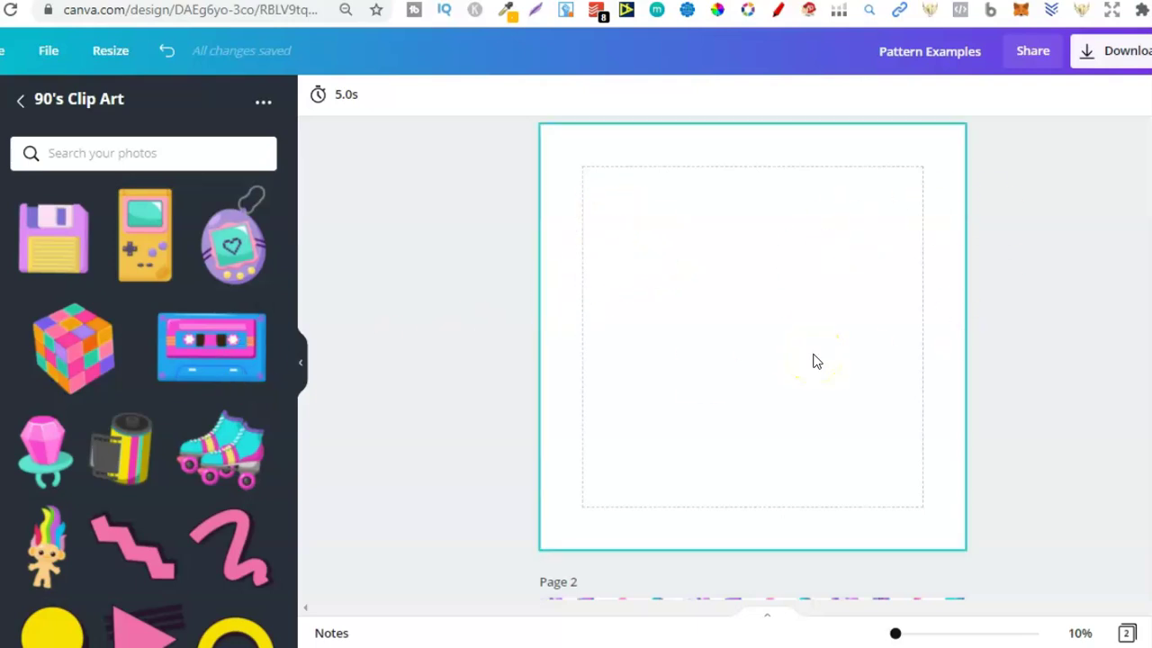
left_click_drag(814, 359, 276, 116)
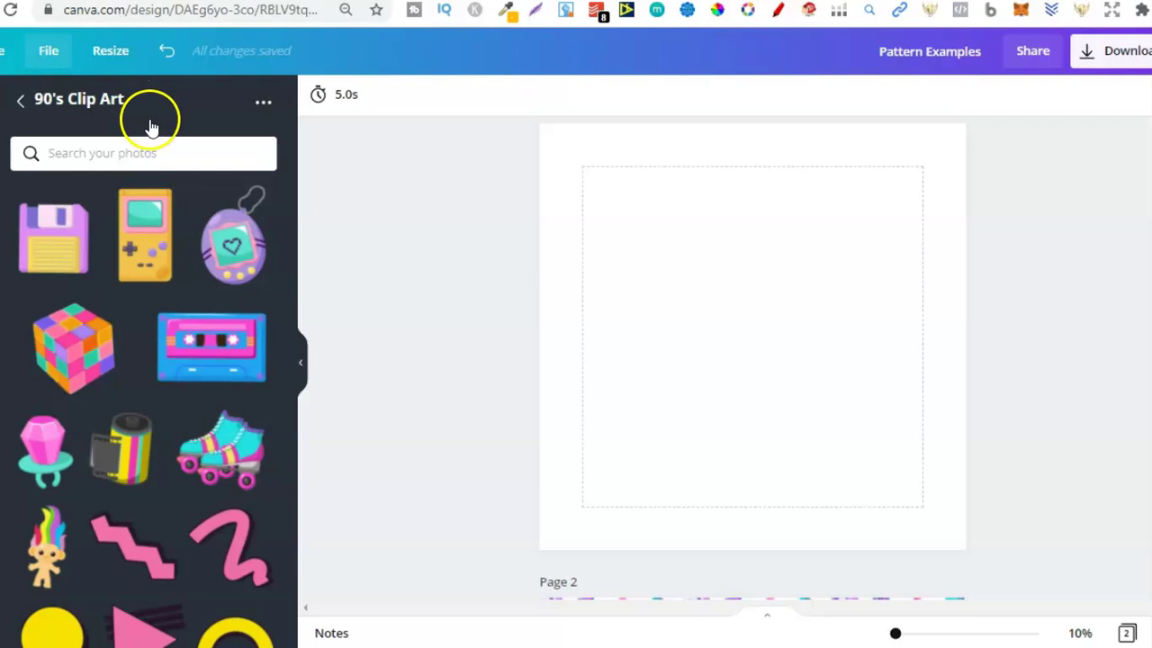
- Check the pixel dimensions of the Pattern Examples design
left_click(49, 52)
left_click_drag(41, 126, 111, 131)
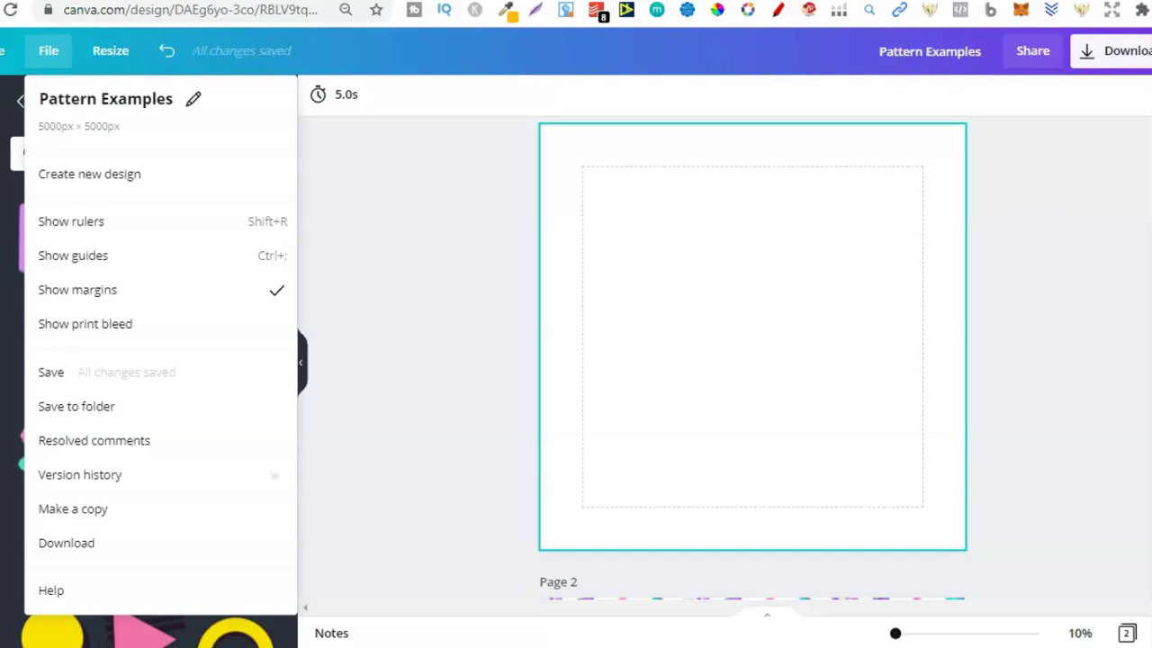
left_click(1114, 244)
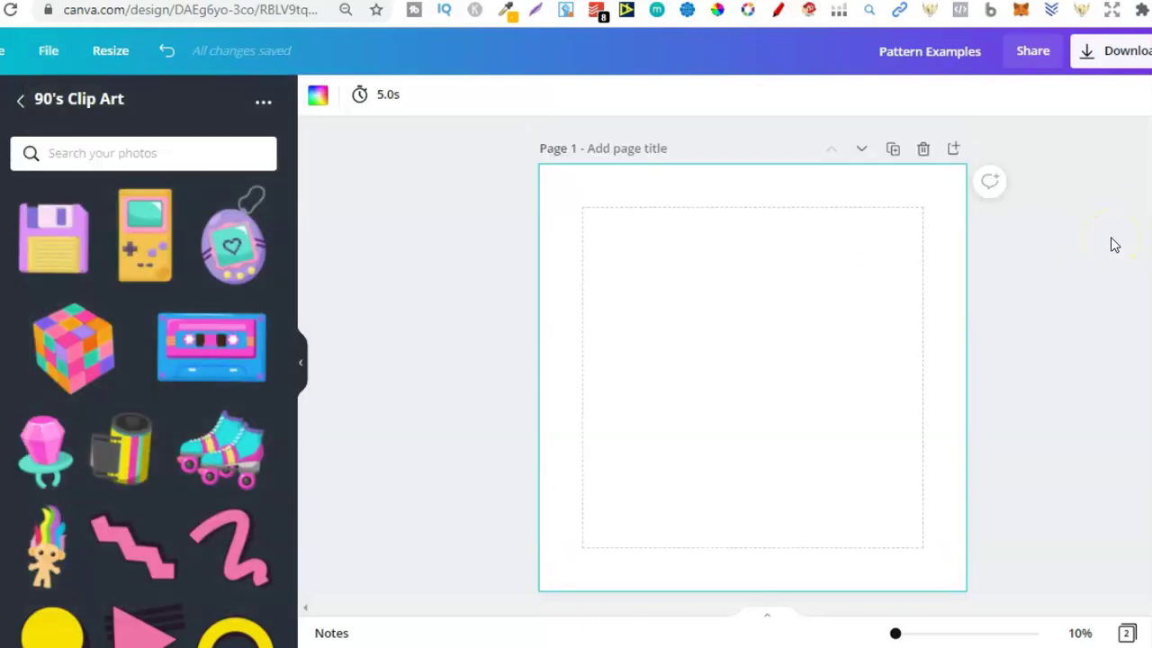
- View the Notebook Cover Example 8.5x11 design and return to the blank first page of Pattern Examples
left_click(819, 288)
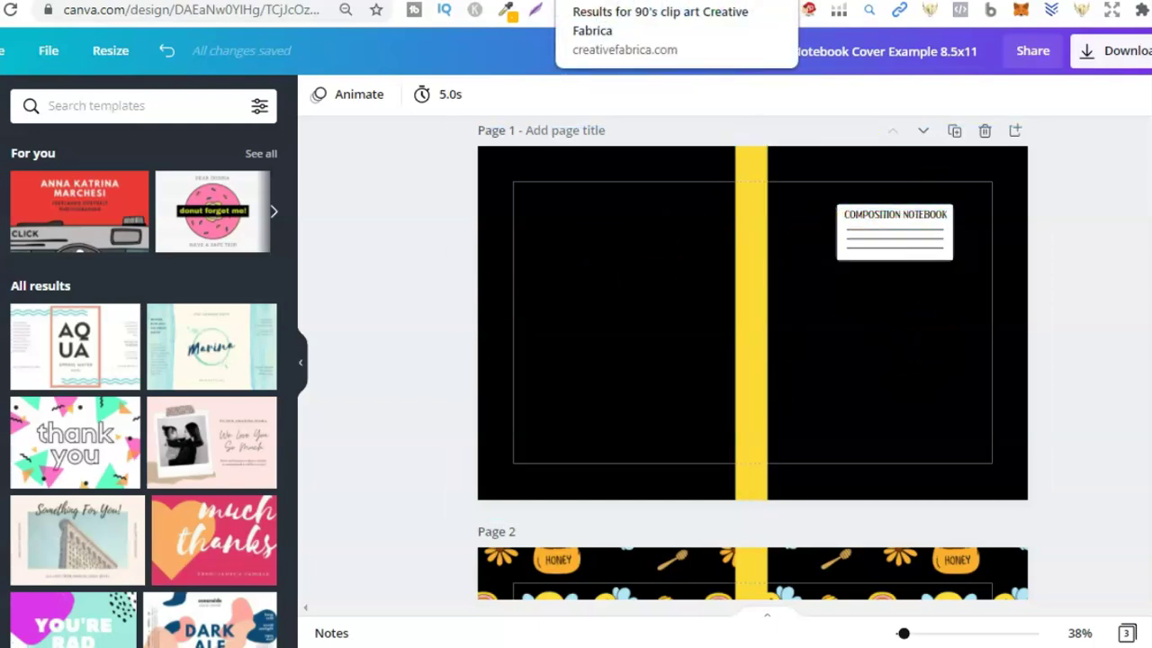
left_click(405, 2)
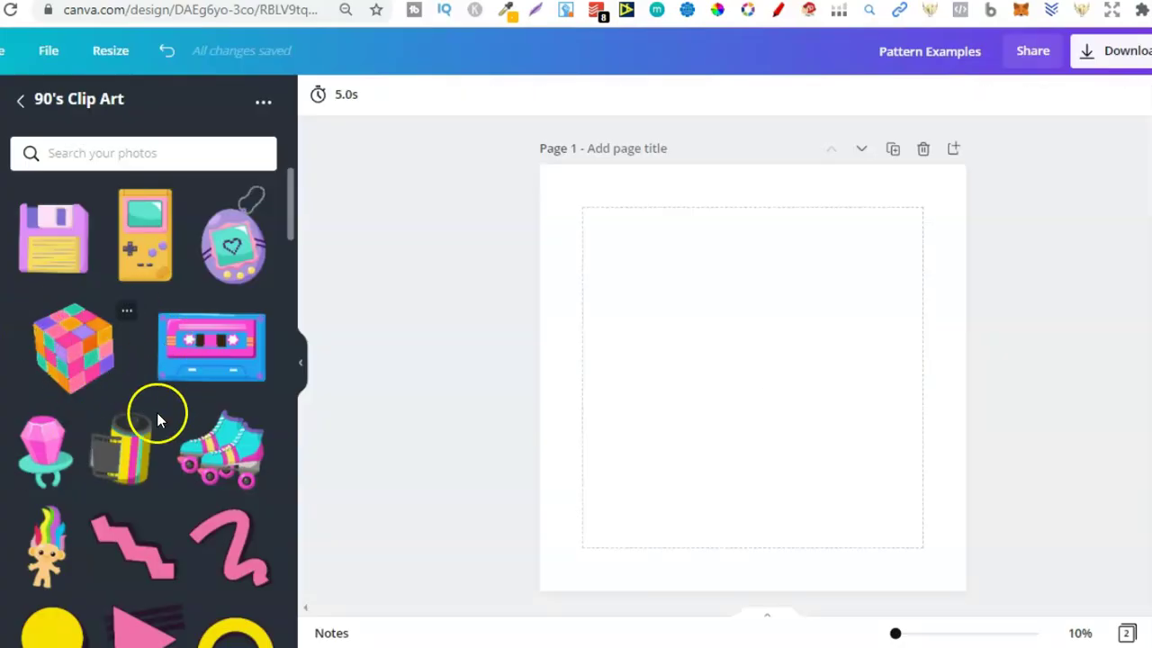
left_click(773, 390)
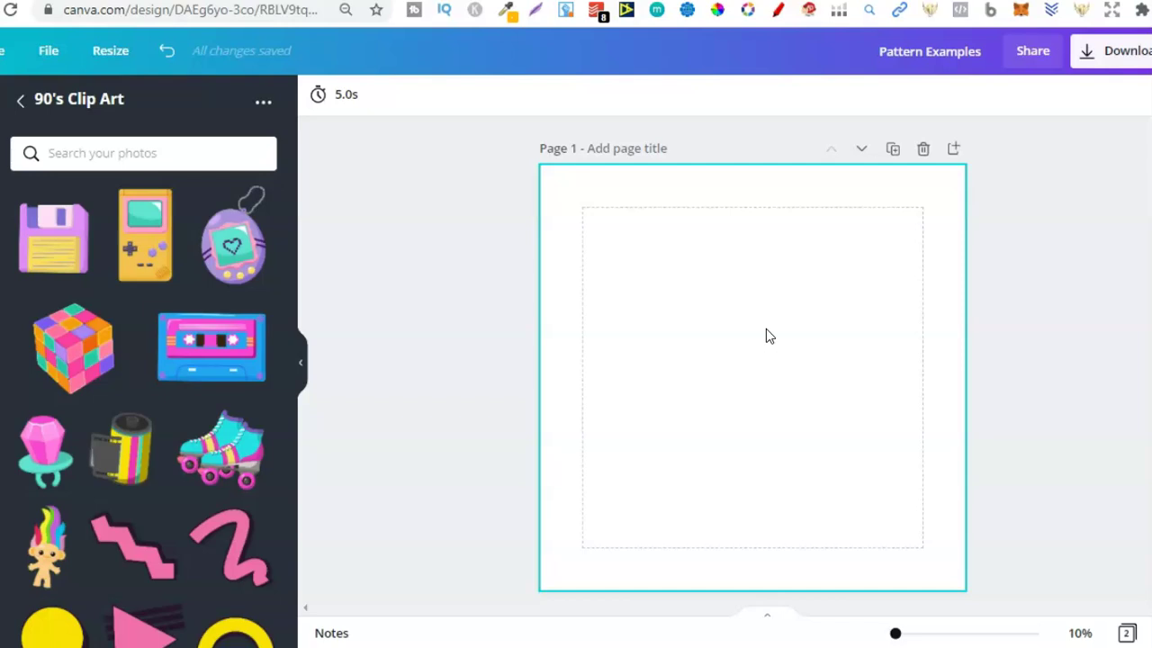
left_click(363, 370)
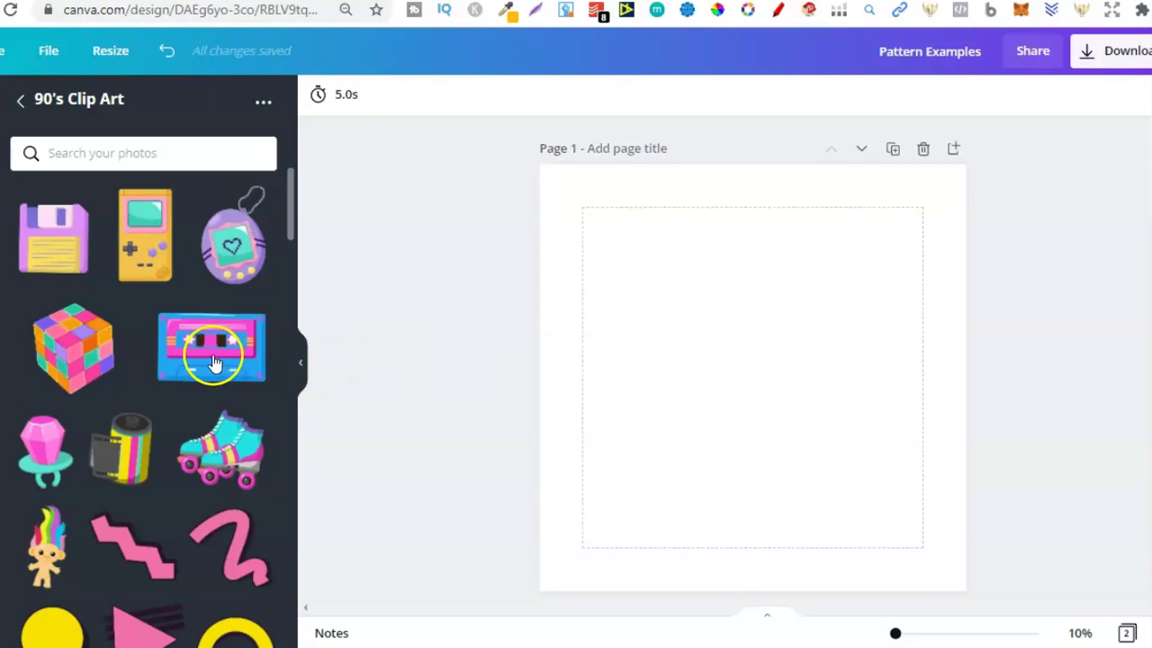
- Add the blue and pink cassette to page 1, enlarge it slightly, and place it tilted near the page's right margin
left_click(214, 363)
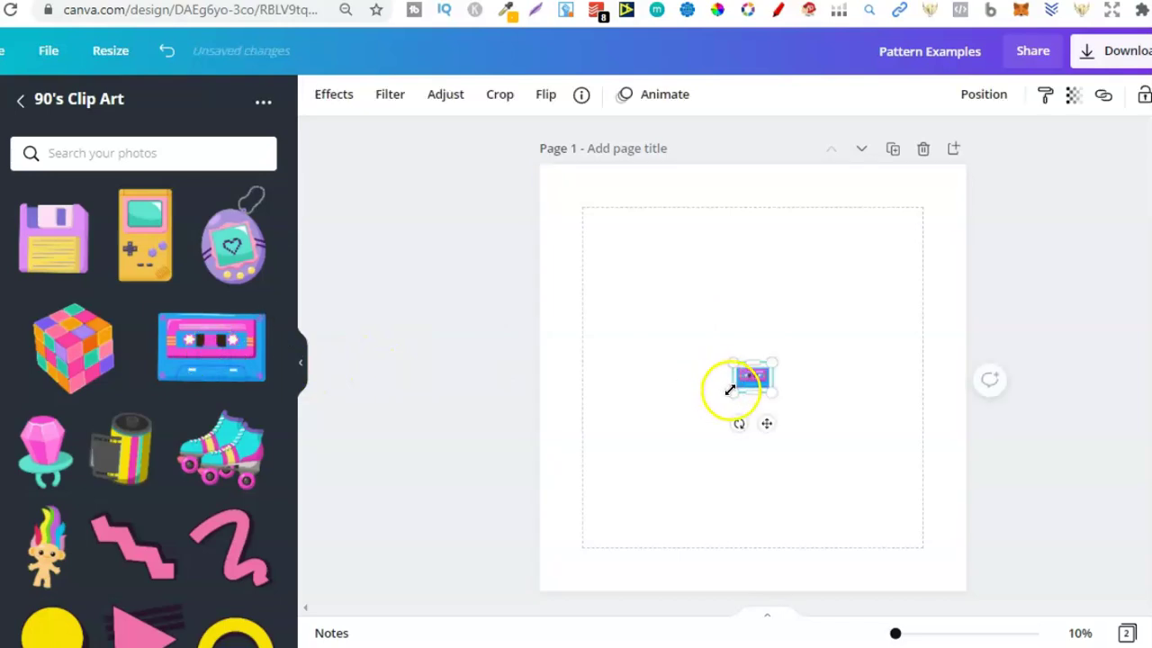
left_click_drag(731, 392, 701, 416)
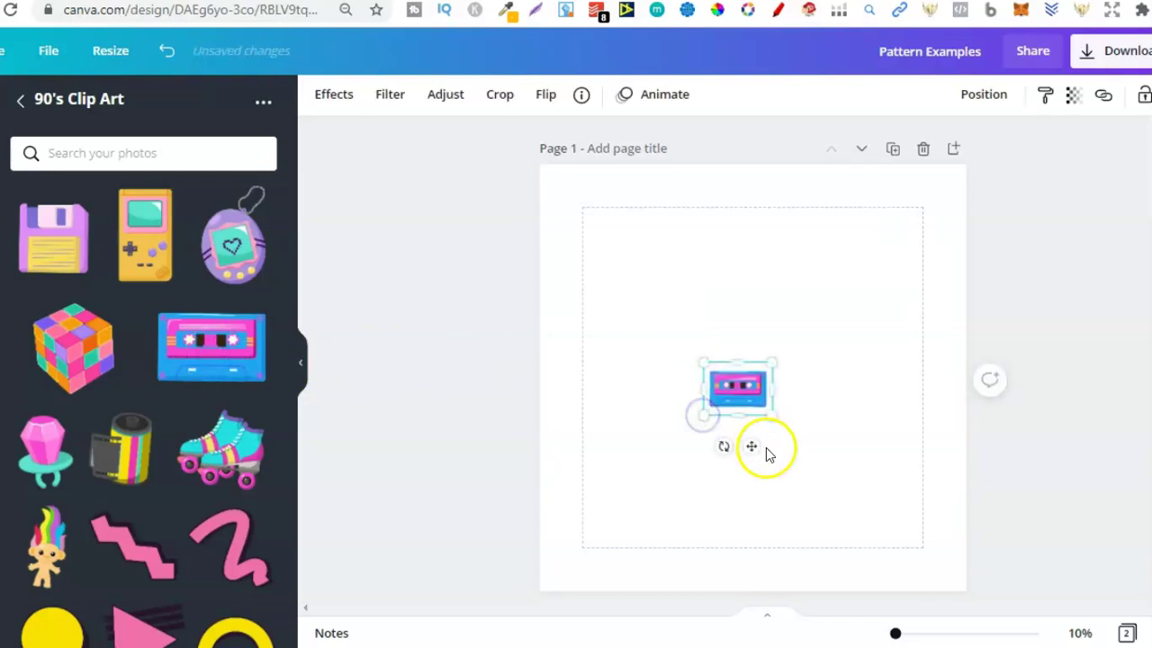
left_click_drag(748, 448, 854, 396)
- Add the yellow handheld game console, enlarge it, and place it slightly tilted in the upper middle of the page
left_click(145, 234)
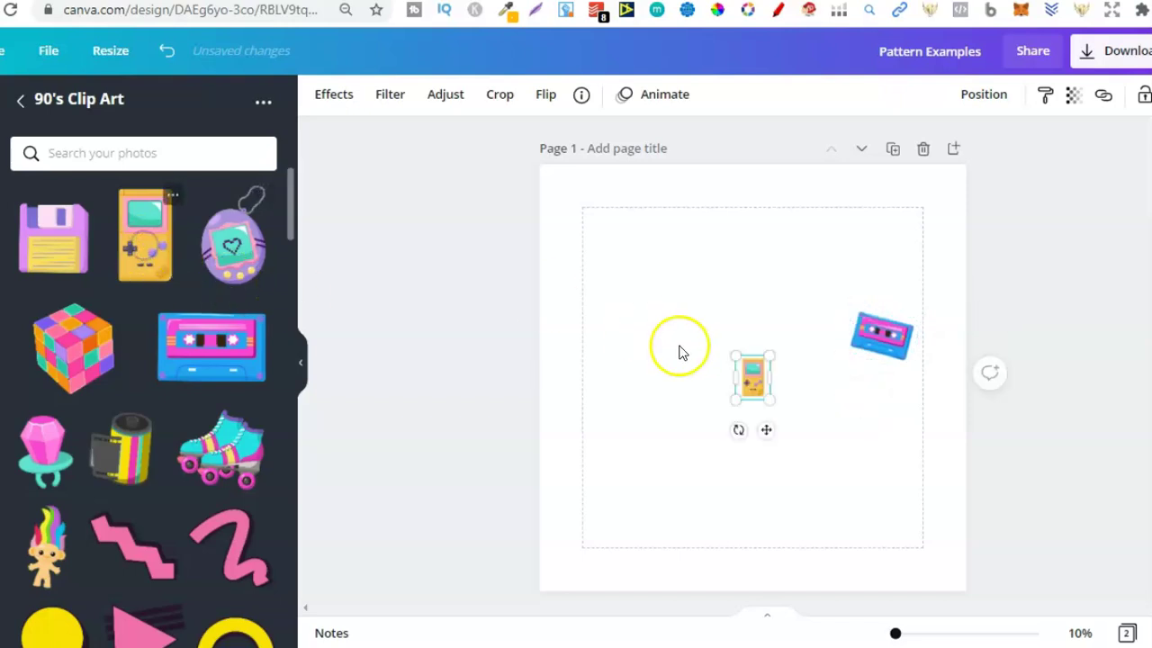
left_click_drag(768, 402, 837, 463)
left_click_drag(786, 419, 712, 294)
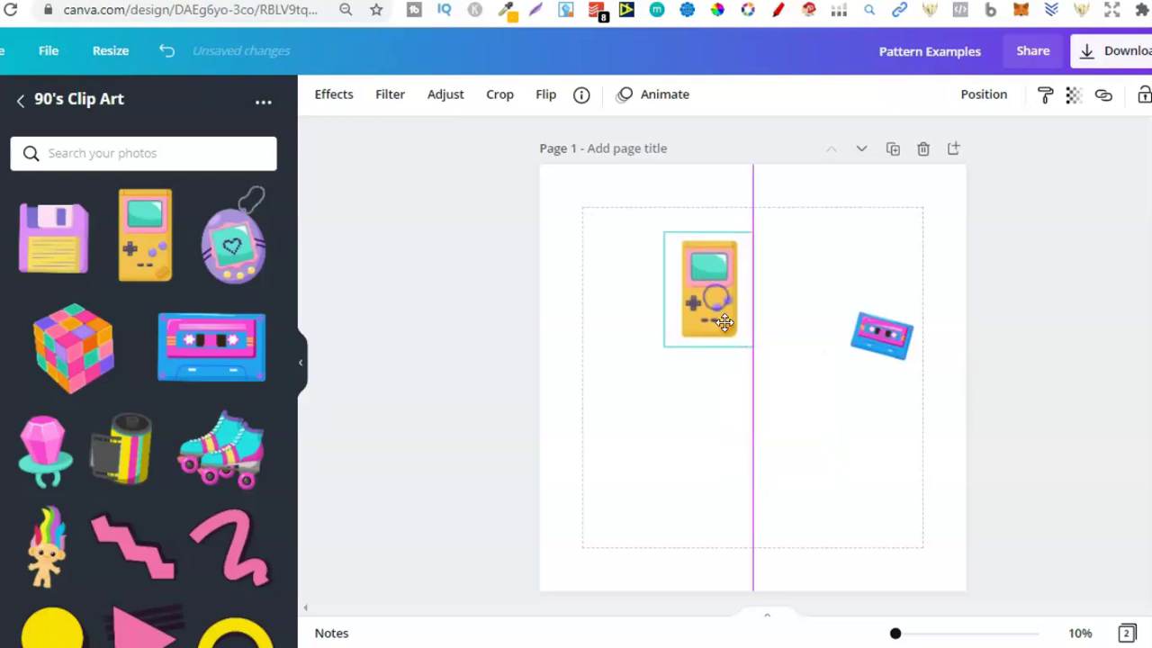
mouse_move(711, 371)
left_mouse_down()
mouse_move(694, 390)
mouse_move(704, 370)
mouse_move(722, 376)
left_mouse_up()
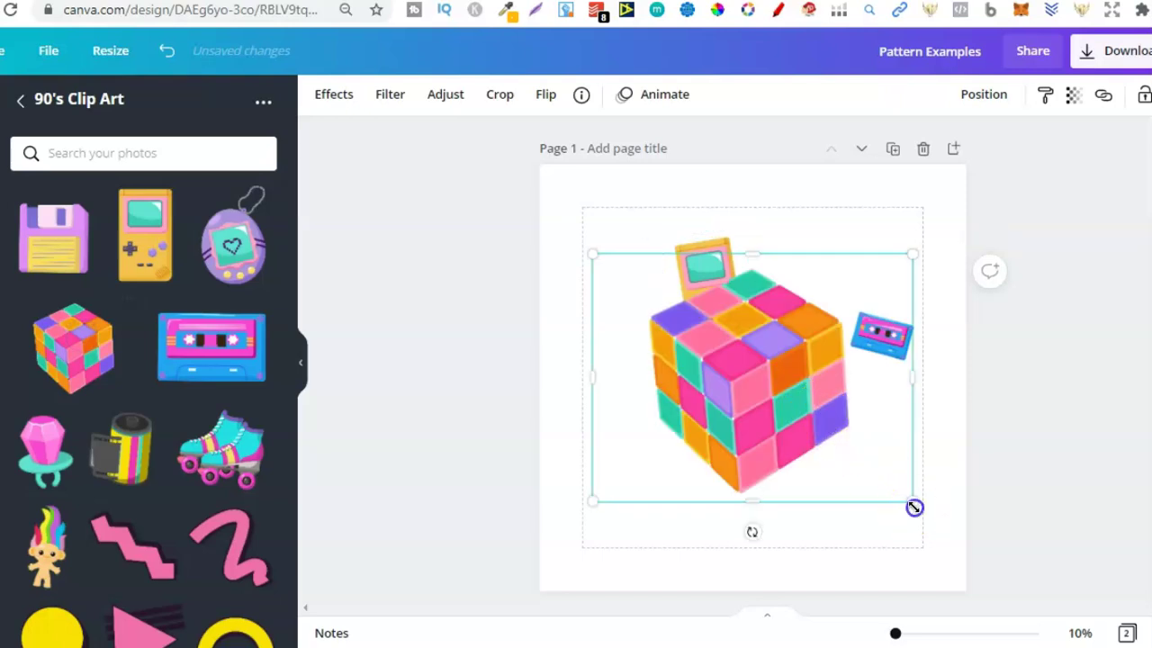
- Shrink the colourful puzzle cube and move it to the upper-left corner of the page's margin frame
left_click_drag(775, 384, 671, 315)
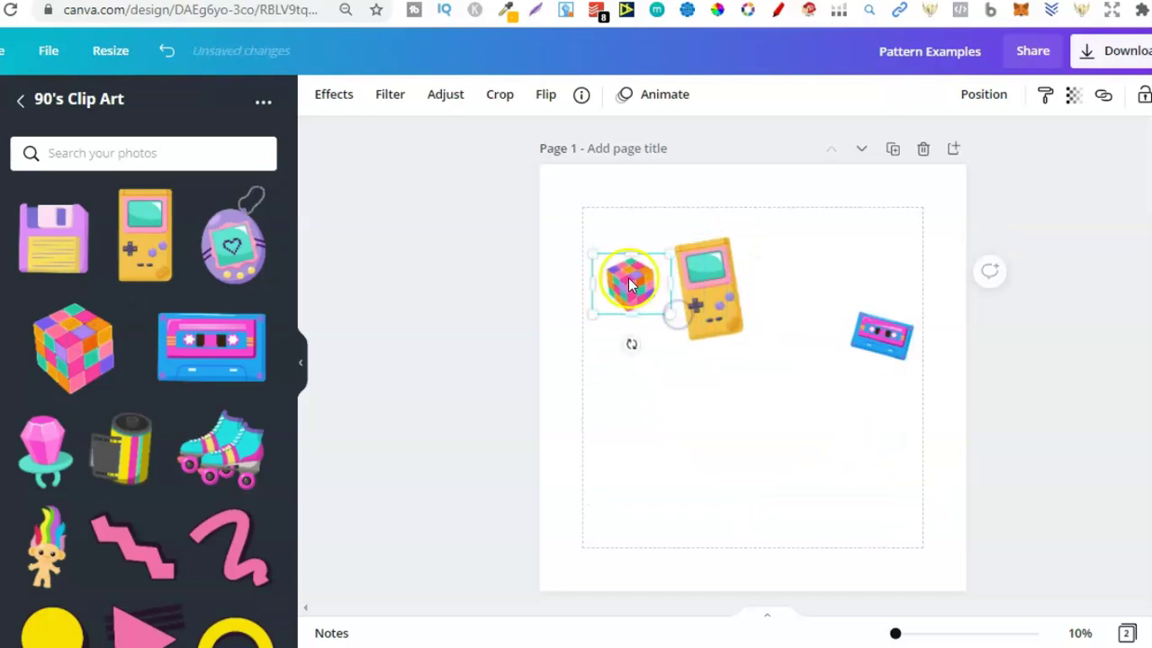
left_click_drag(630, 283, 605, 235)
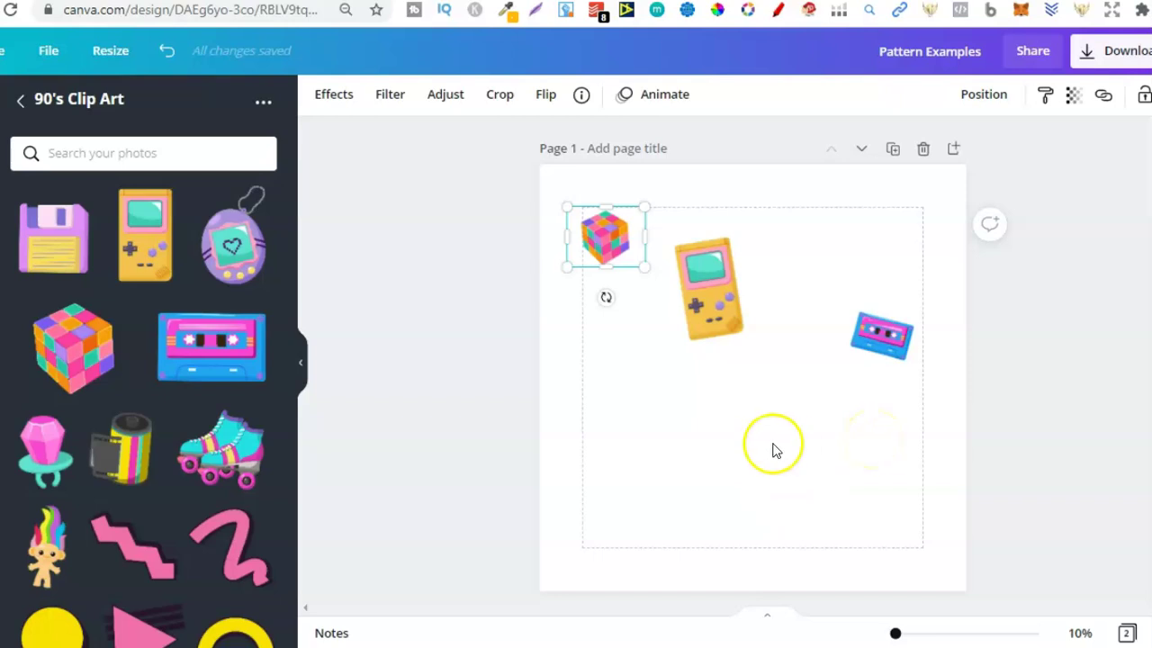
left_click(740, 445)
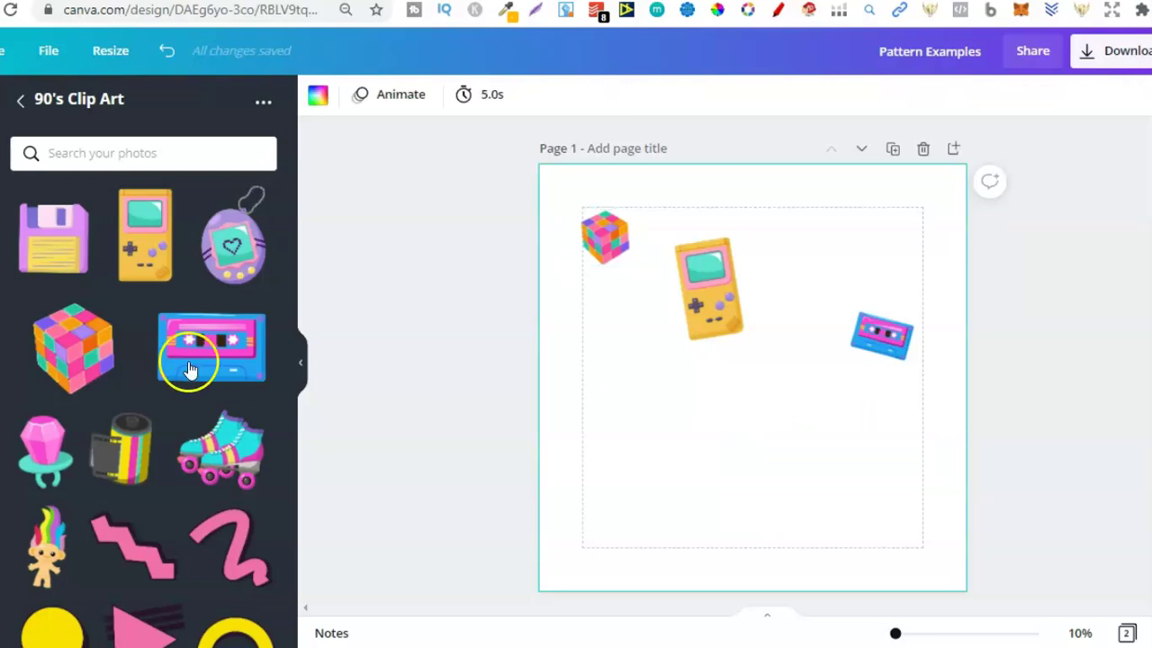
- Add small roller skates near the page's upper-right corner and a slightly tilted rainbow-haired troll below the cube
left_click(209, 462)
left_click_drag(723, 400, 833, 254)
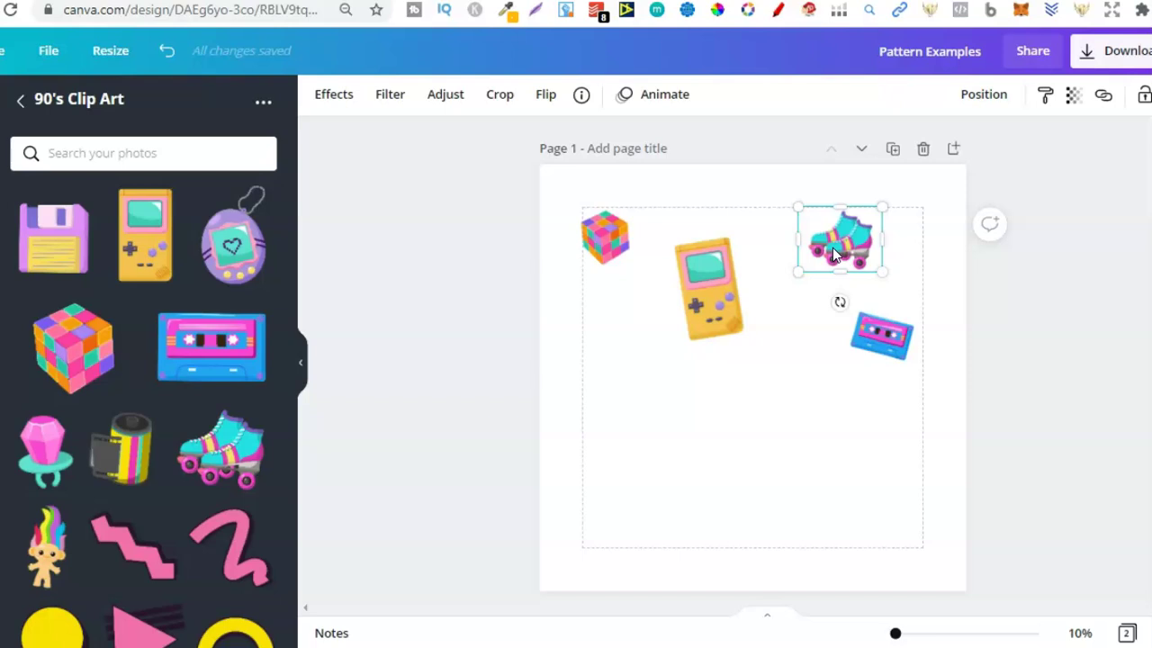
left_click(38, 538)
left_click_drag(764, 365, 628, 355)
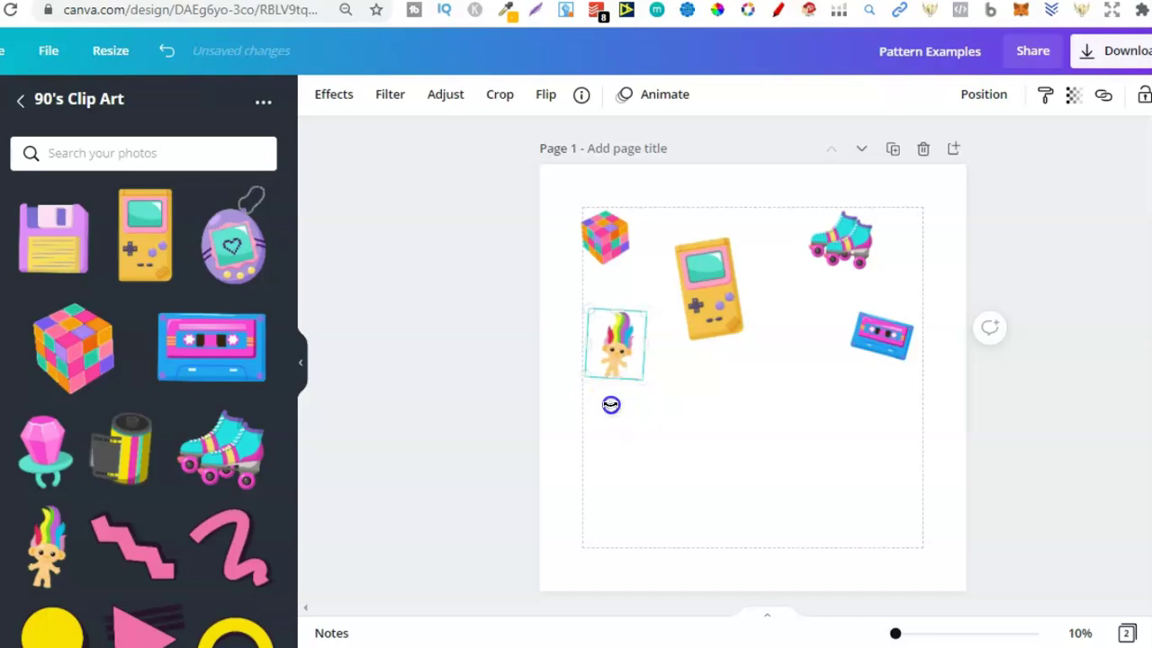
left_click_drag(611, 403, 605, 407)
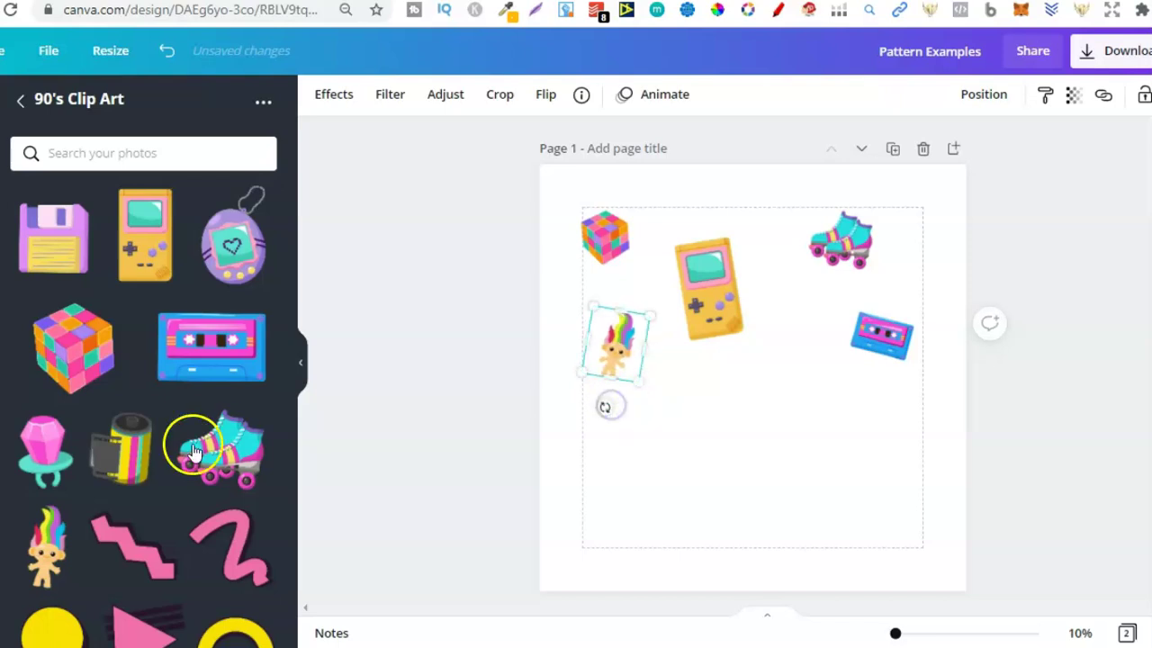
- Add the pink ring candy at a small size between the game console and the cassette, and nudge the cassette down slightly
left_click(27, 453)
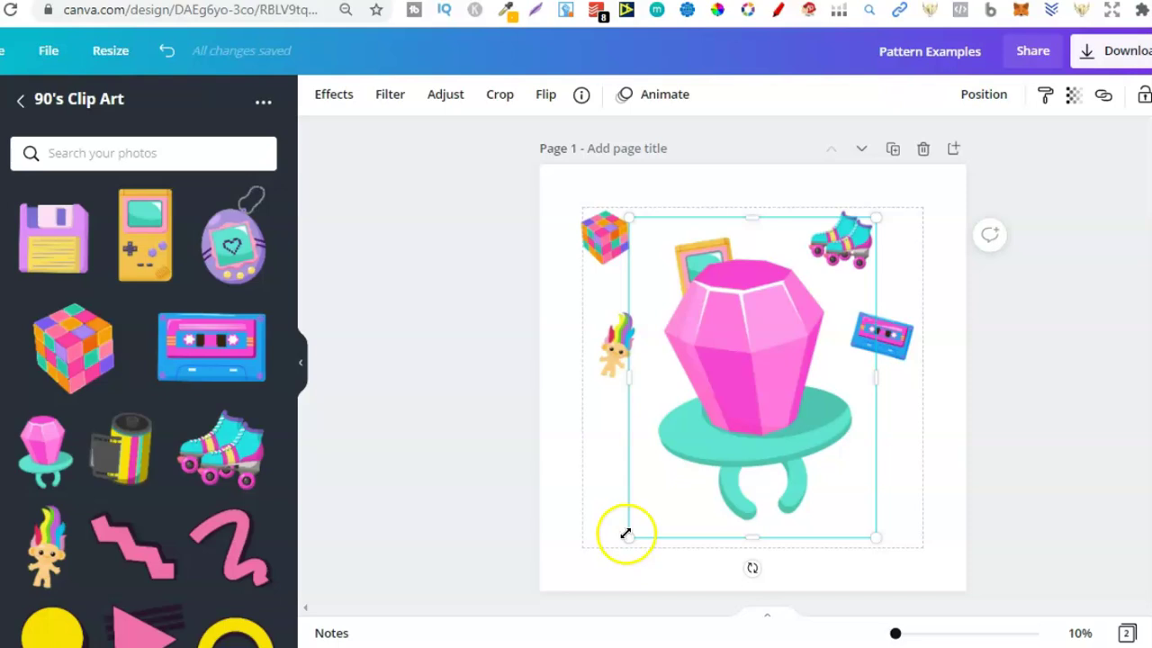
mouse_move(787, 296)
left_mouse_down()
mouse_move(794, 275)
mouse_move(787, 290)
mouse_move(798, 279)
mouse_move(804, 297)
mouse_move(789, 308)
left_mouse_up()
left_click_drag(877, 333, 877, 339)
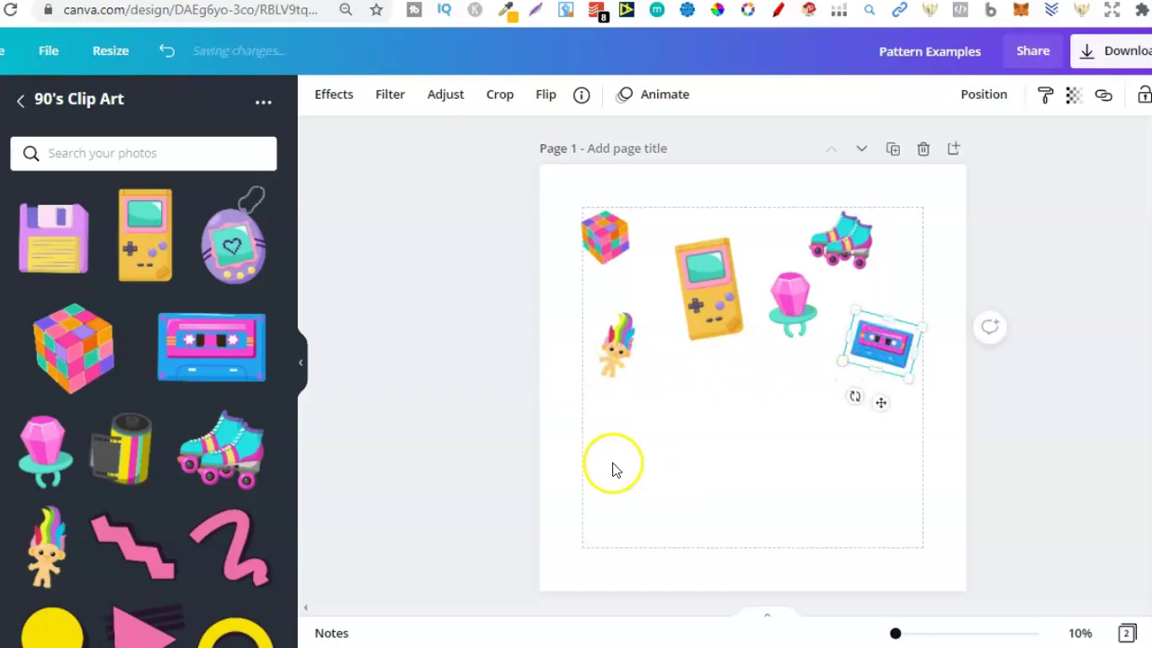
- Add the film roll and place it small and tilted between the roller skates and the cassette
left_click(122, 454)
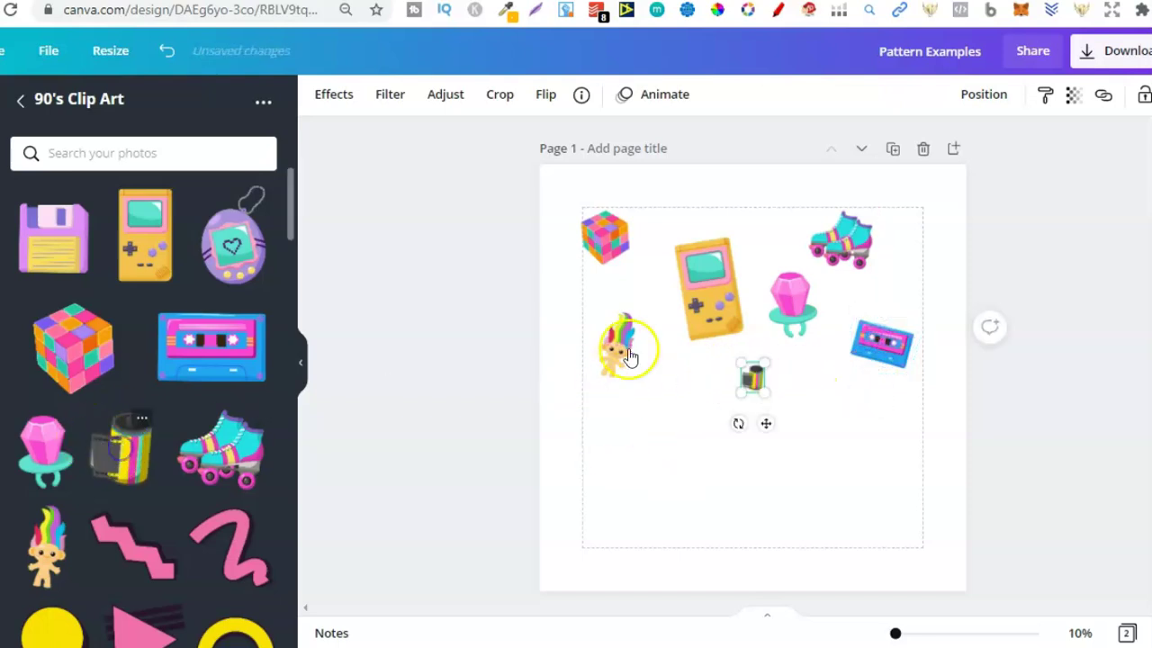
left_click_drag(768, 392, 779, 414)
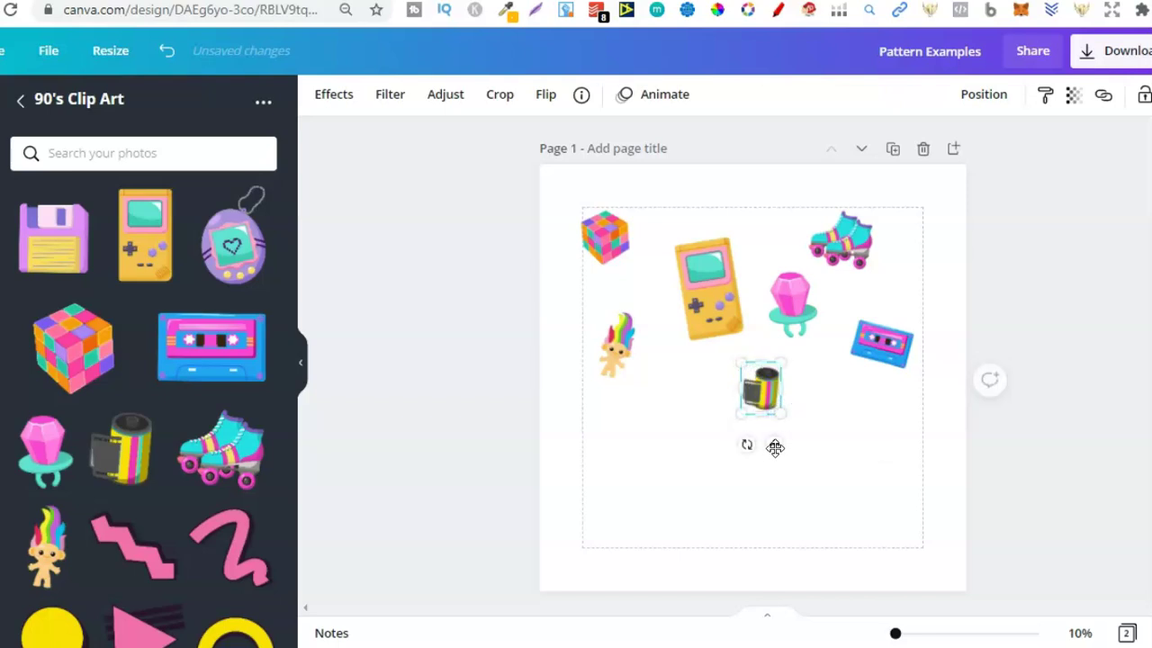
left_click_drag(847, 391, 853, 348)
left_click_drag(923, 264, 902, 275)
left_click(776, 429)
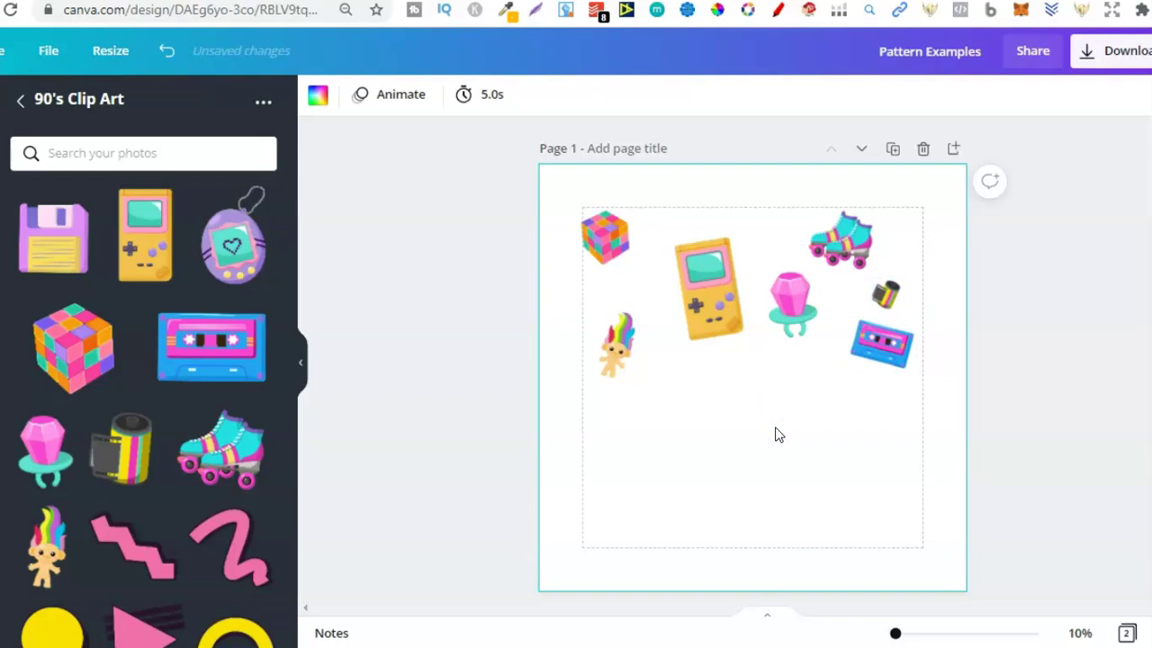
- Browse more graphics in the 90's Clip Art folder and the Creative Fabrica search results for further pattern elements
mouse_move(289, 236)
left_mouse_down()
mouse_move(288, 220)
mouse_move(294, 414)
left_mouse_up()
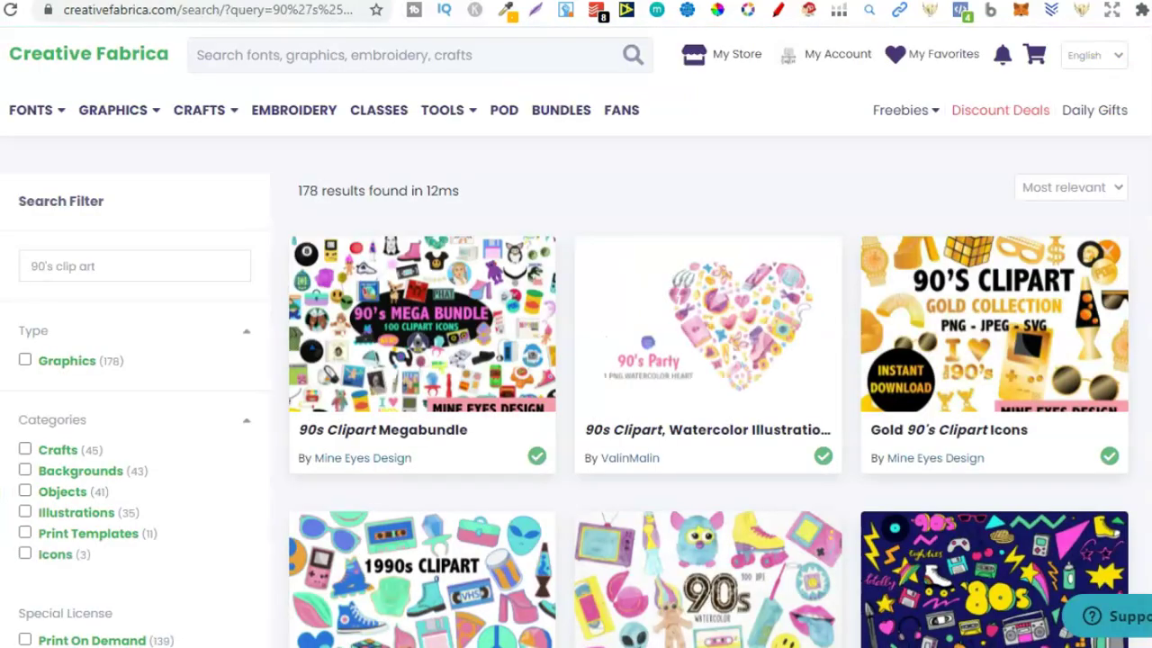
scroll(576, 360, "down", 7)
scroll(576, 360, "up", 2)
scroll(576, 359, "up", 5)
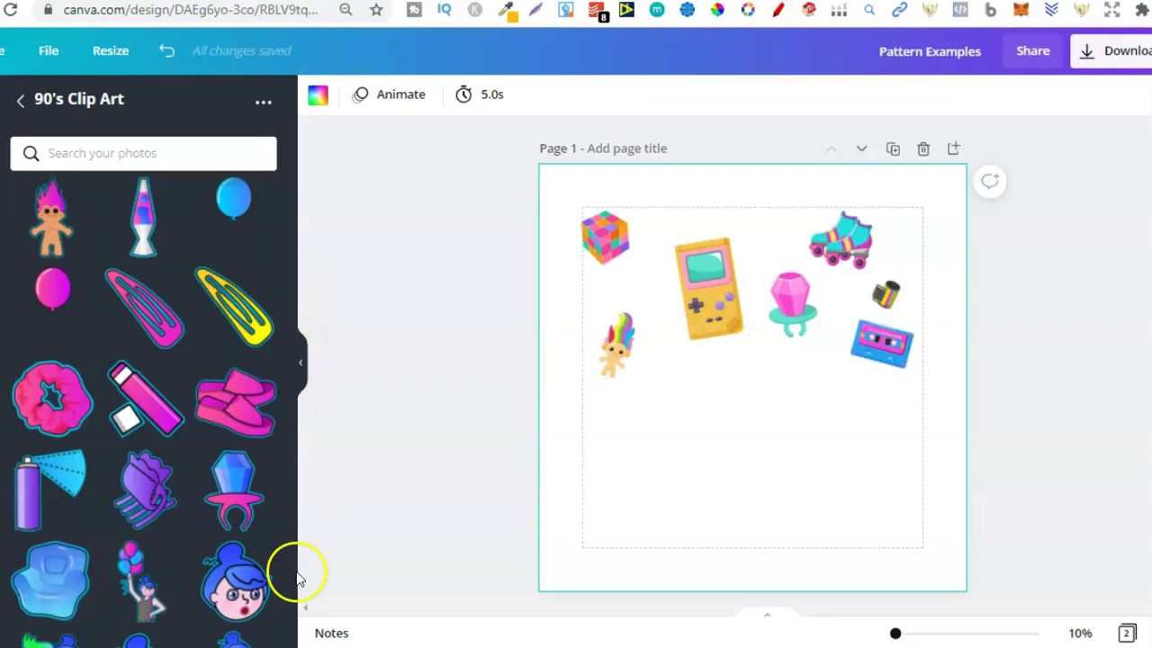
- Add the purple floppy disk, shrink and tilt it, and place it above the ring candy, between the game console and the roller skates
left_click_drag(295, 331, 290, 184)
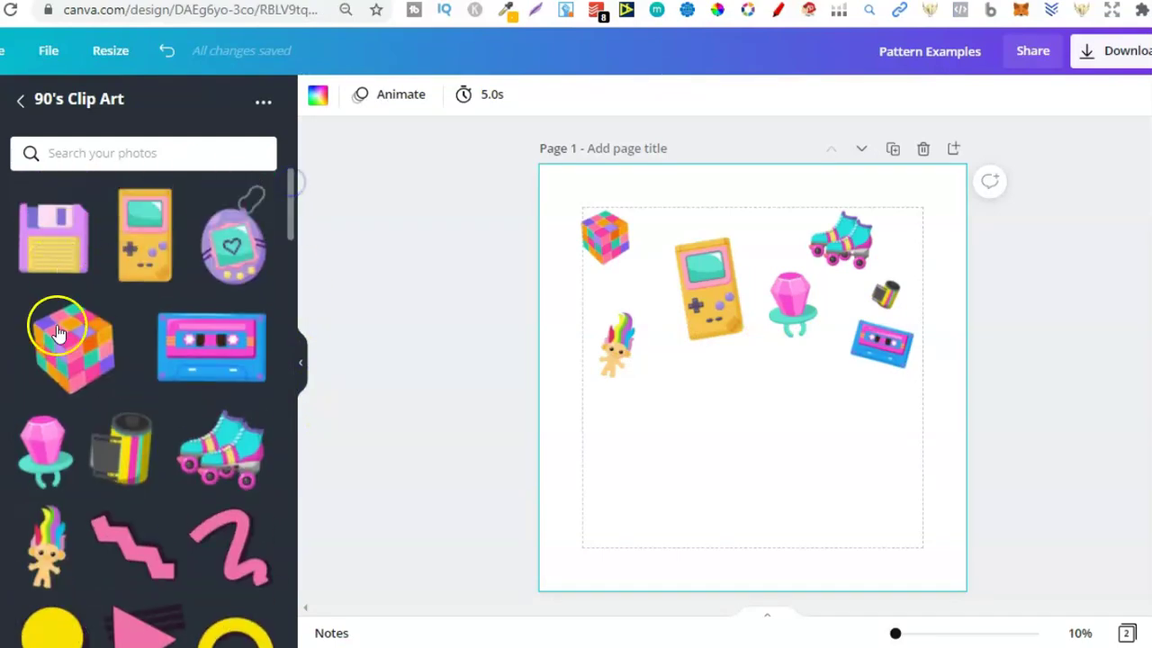
left_click(63, 258)
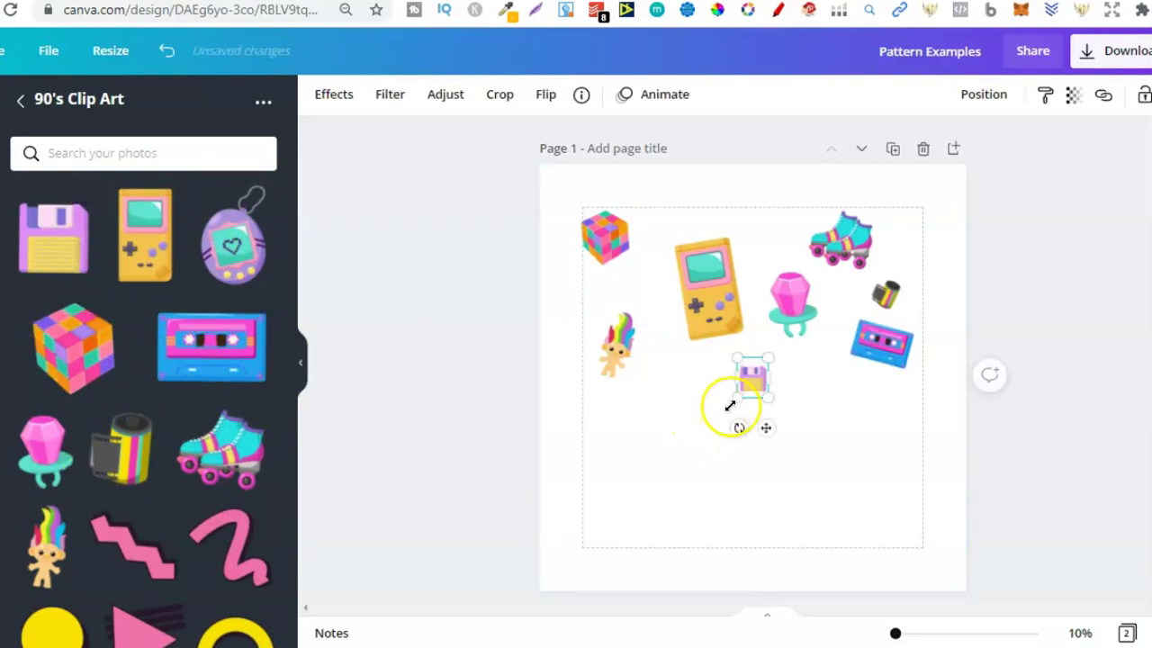
left_click_drag(731, 404, 746, 391)
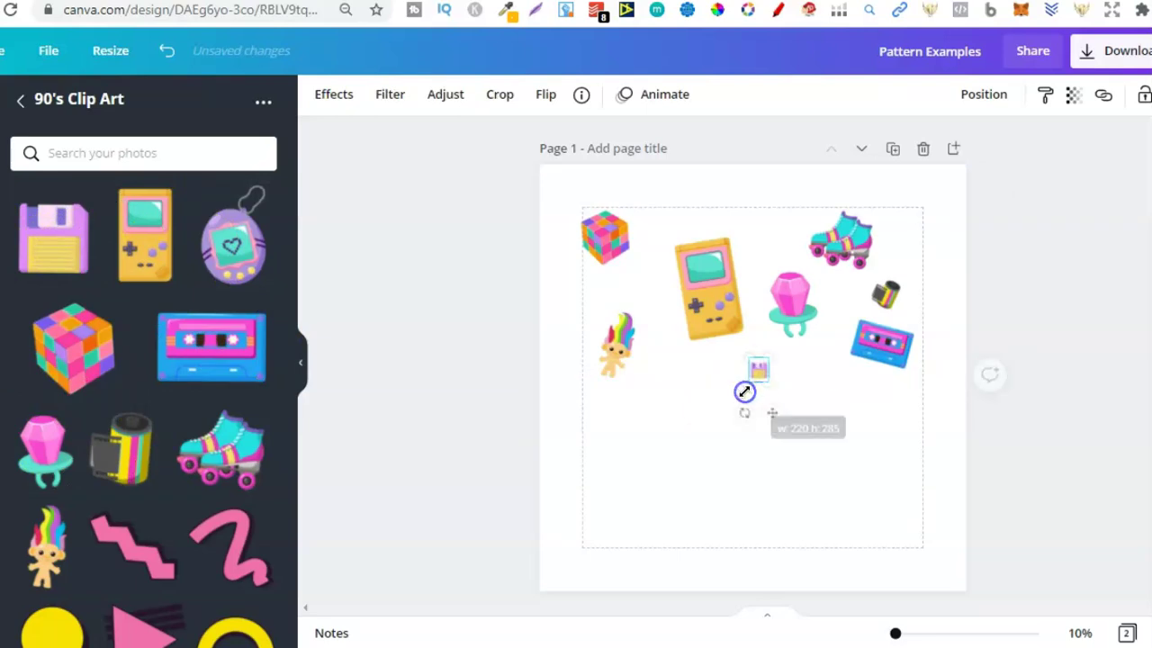
left_click_drag(809, 112, 746, 291)
left_click(765, 250)
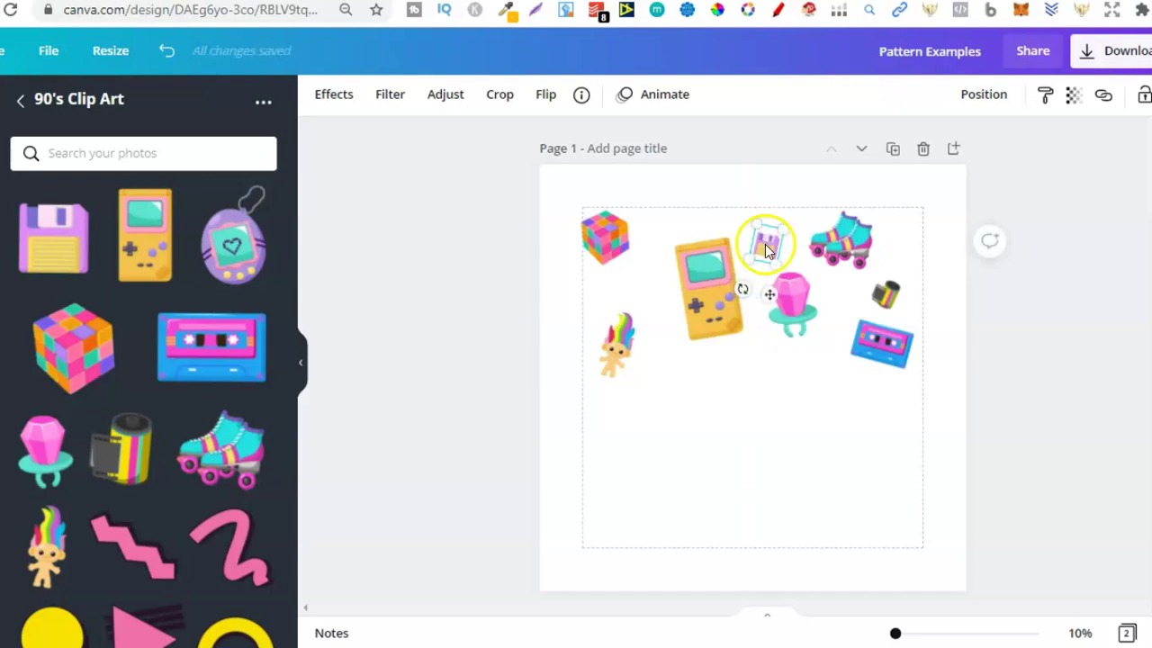
left_click_drag(765, 241, 769, 241)
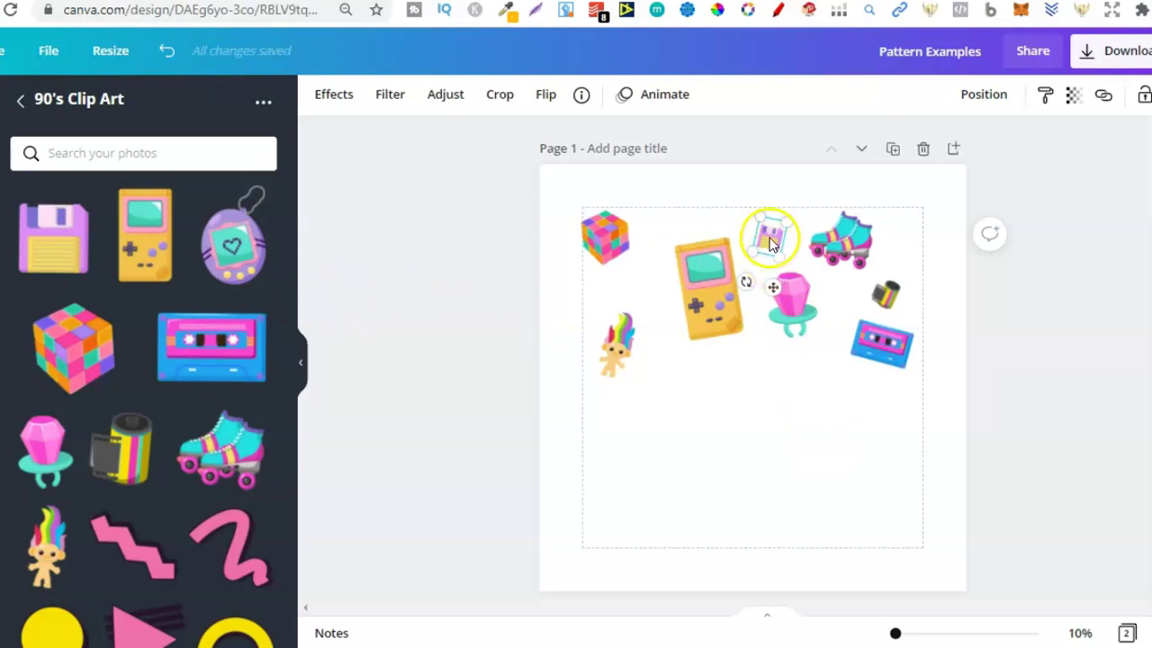
left_click(466, 350)
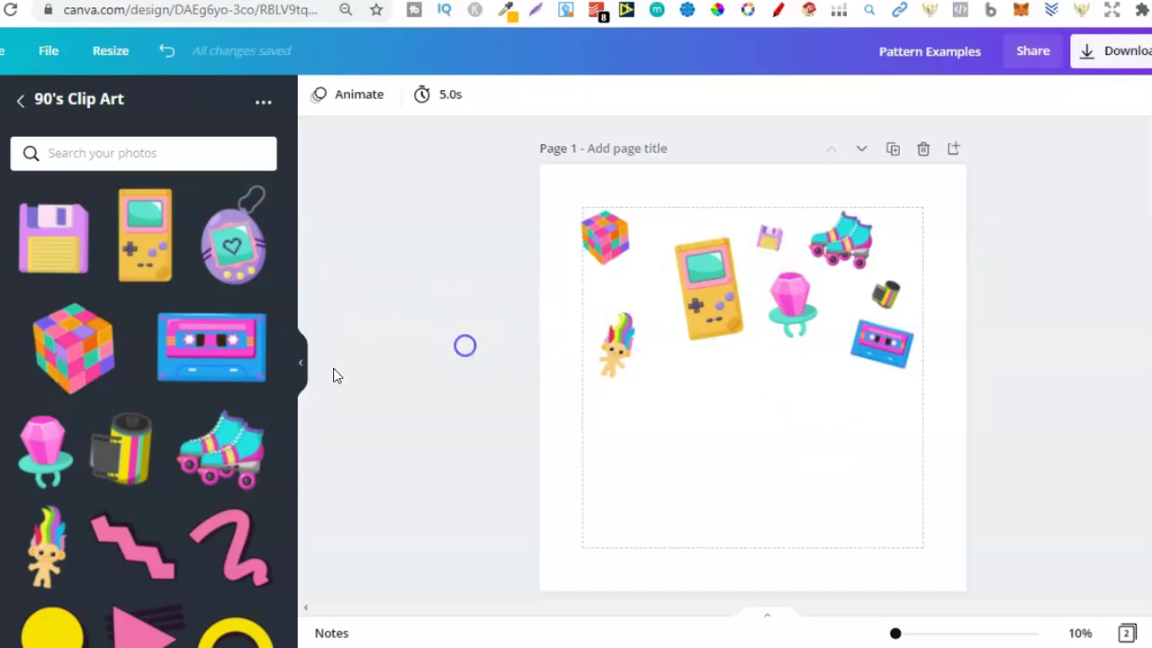
- Add a second rainbow-haired troll at a very small size between the ring candy and the film roll
left_click(63, 533)
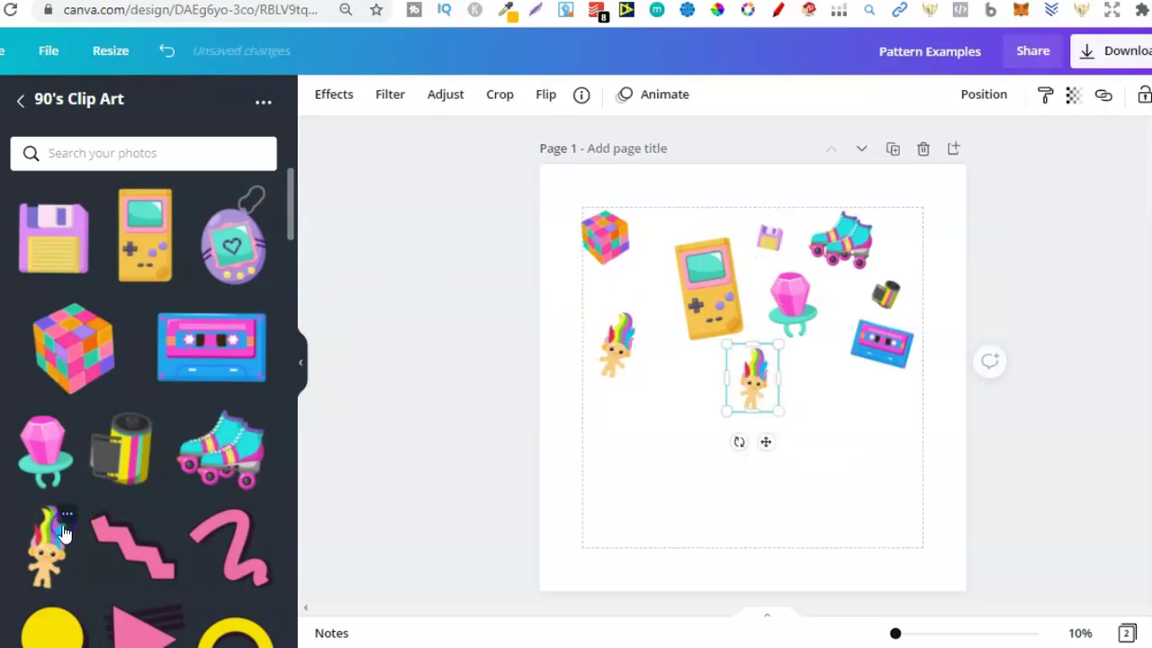
left_click(543, 96)
left_click_drag(778, 343, 754, 369)
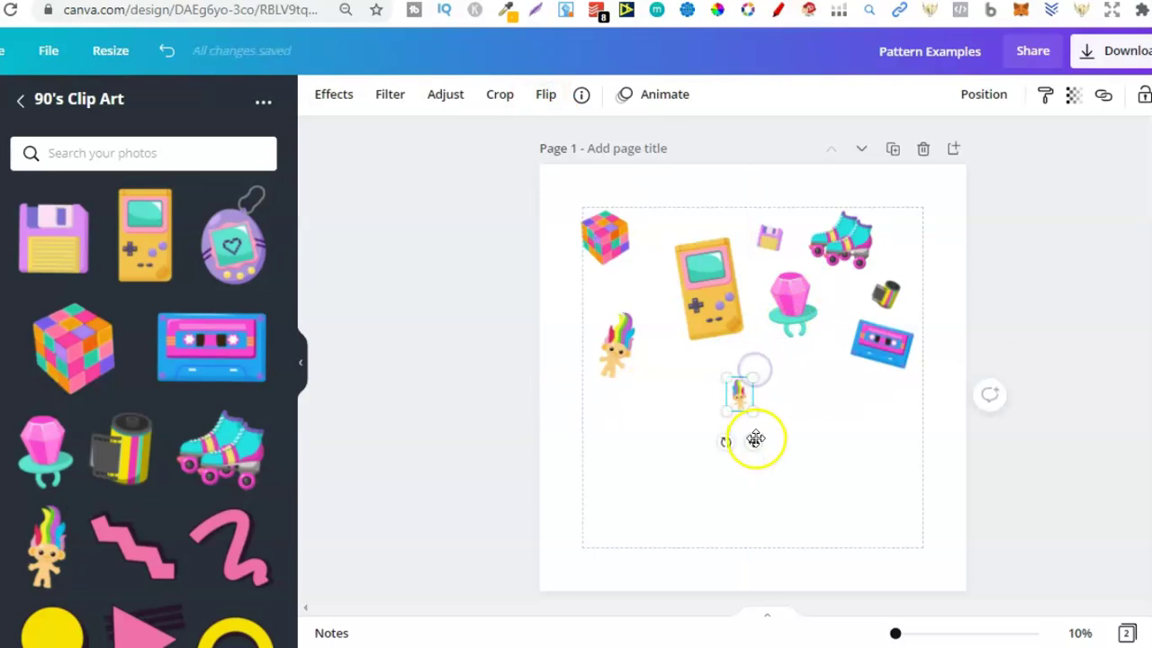
left_click_drag(761, 437, 817, 348)
- Move the larger troll closer to the game console
left_click(615, 345)
left_click_drag(627, 335, 644, 341)
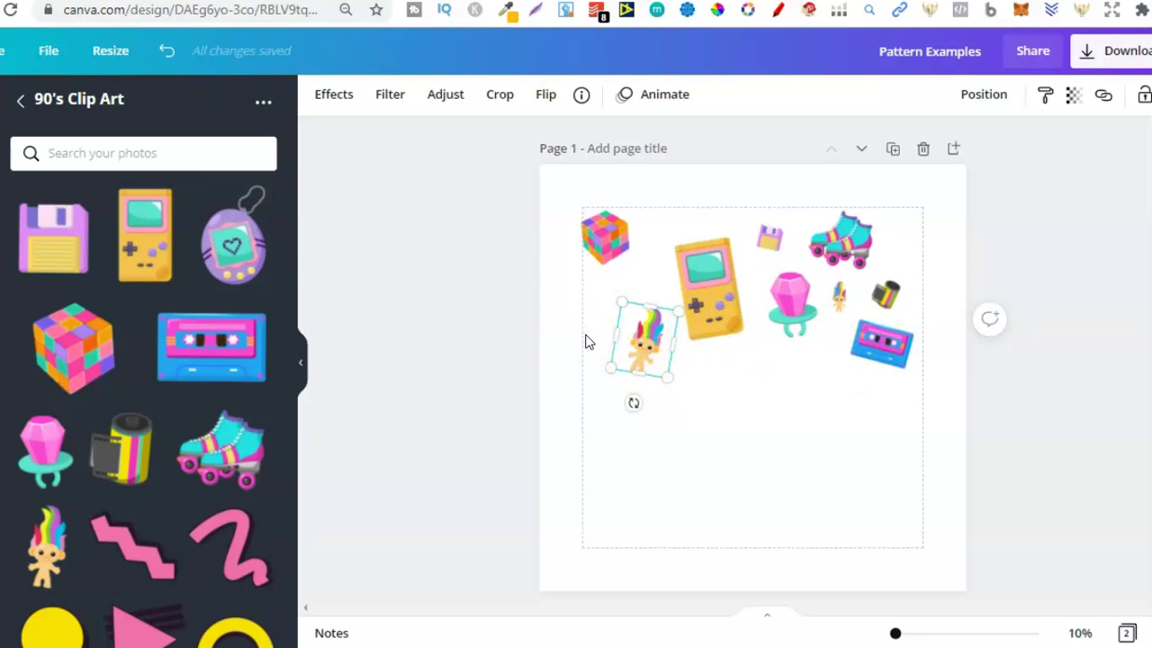
left_click(955, 422)
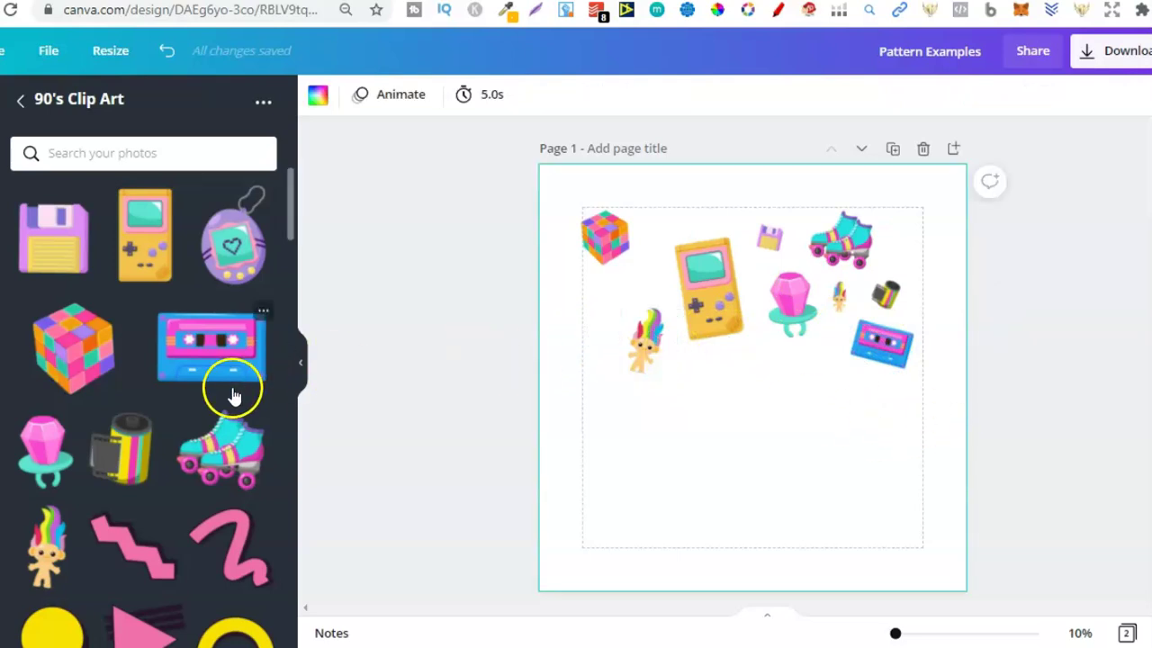
- Add a second pair of roller skates, flip it horizontally, and place it at a smaller size between the cube and the larger troll
left_click(228, 457)
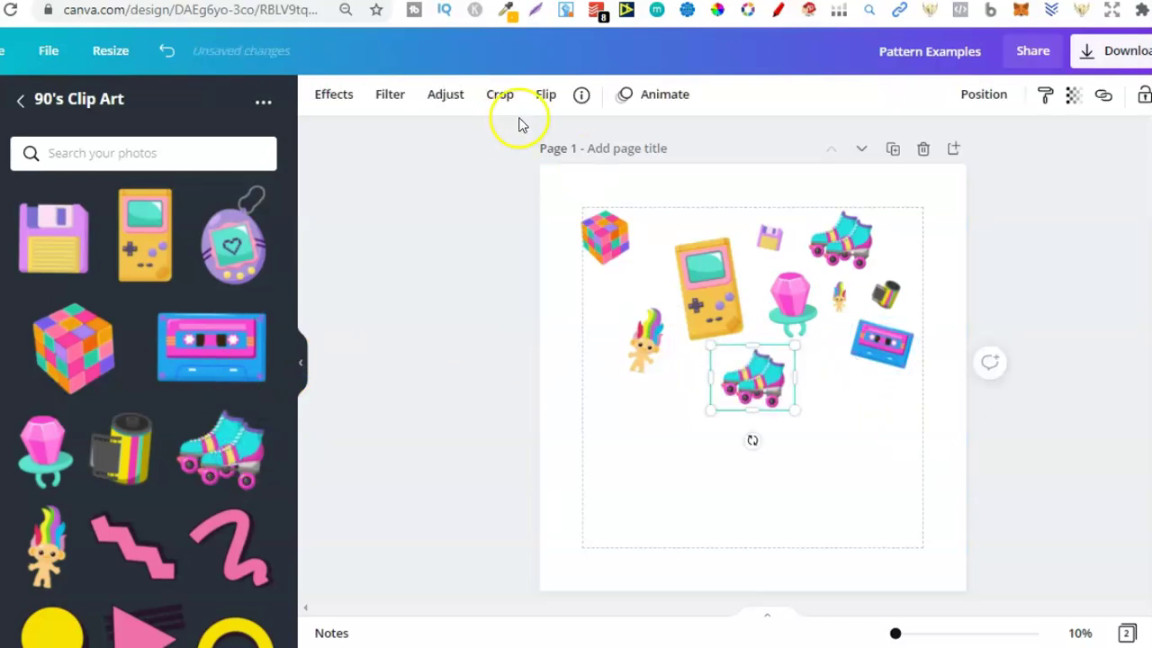
left_click(546, 98)
left_click(571, 137)
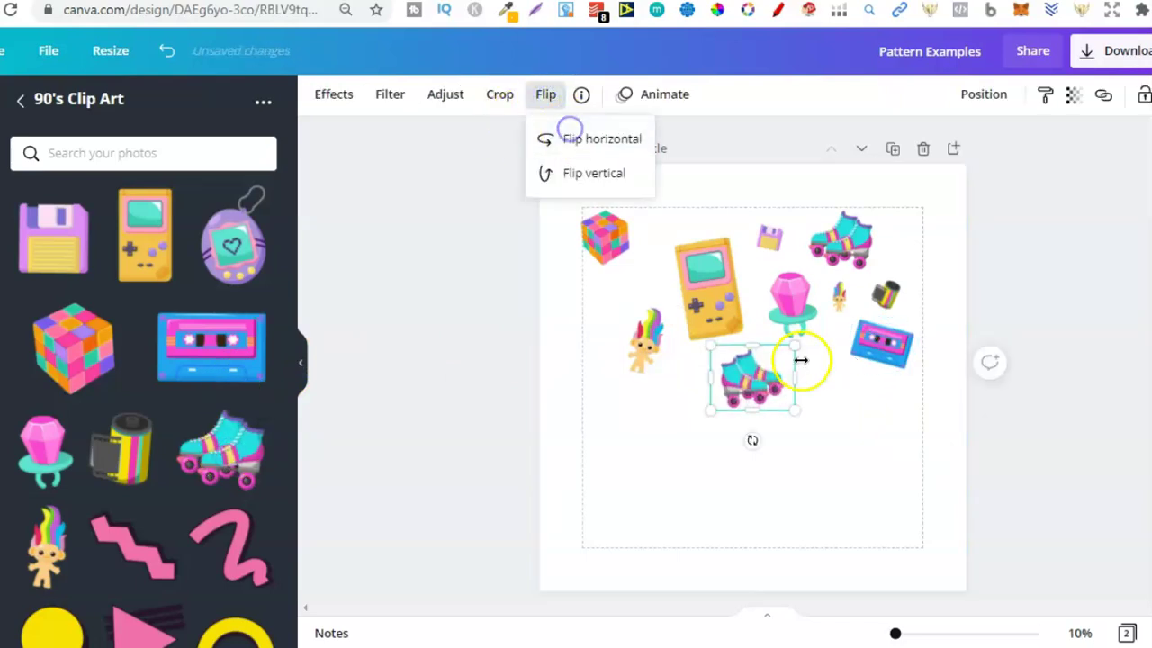
left_click(766, 393)
left_click_drag(766, 393, 741, 380)
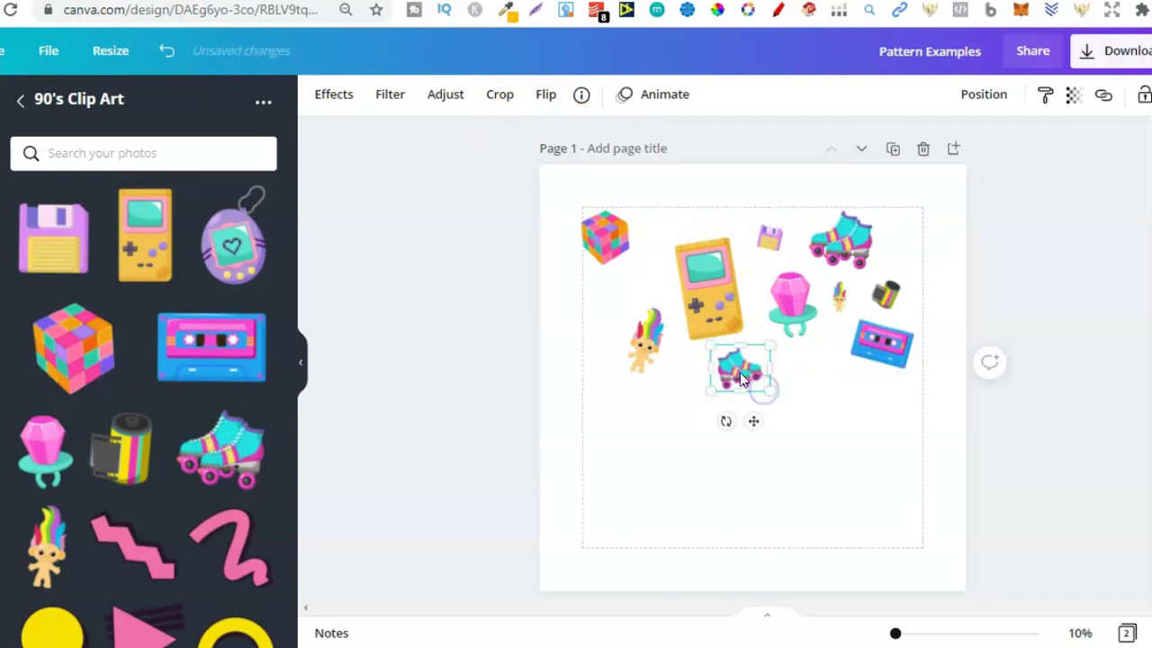
left_click_drag(611, 303, 612, 296)
- Duplicate the ring candy, shrink the copy, and place it between the cube and the game console
left_click(779, 296)
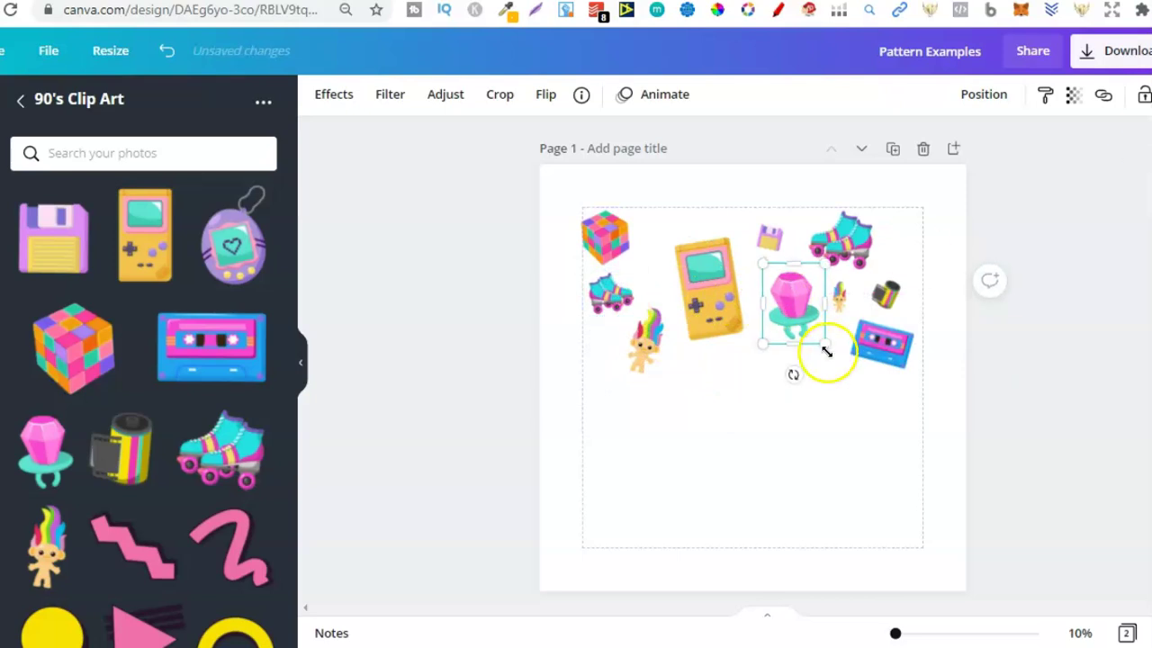
left_click_drag(821, 341, 800, 321)
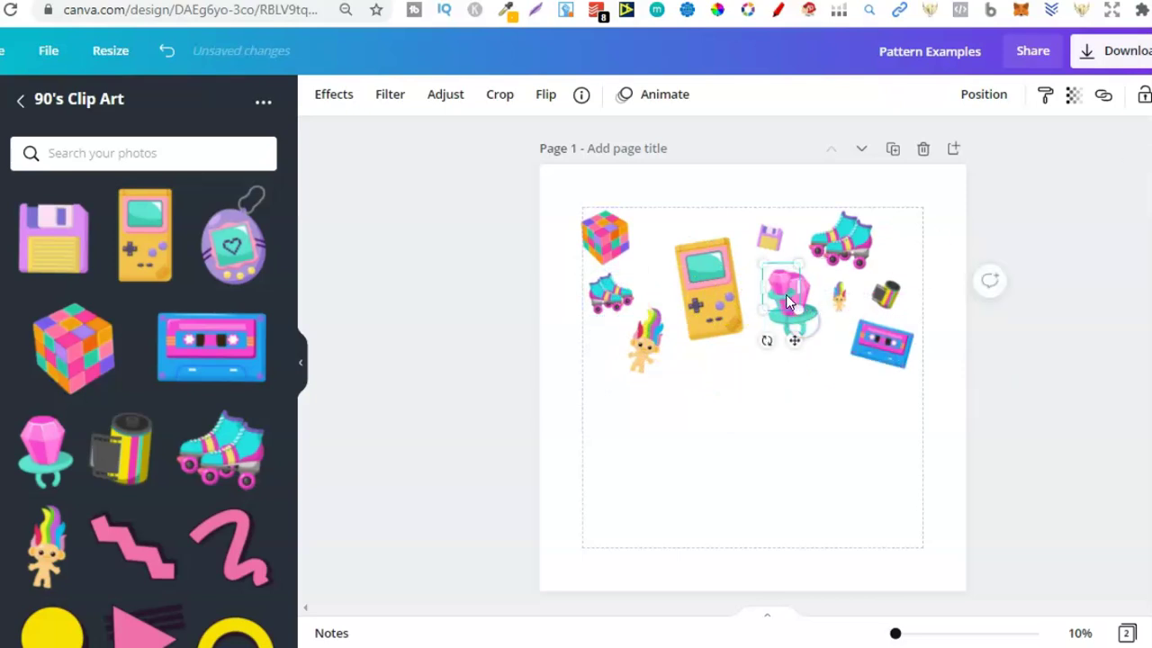
left_click_drag(660, 263, 657, 256)
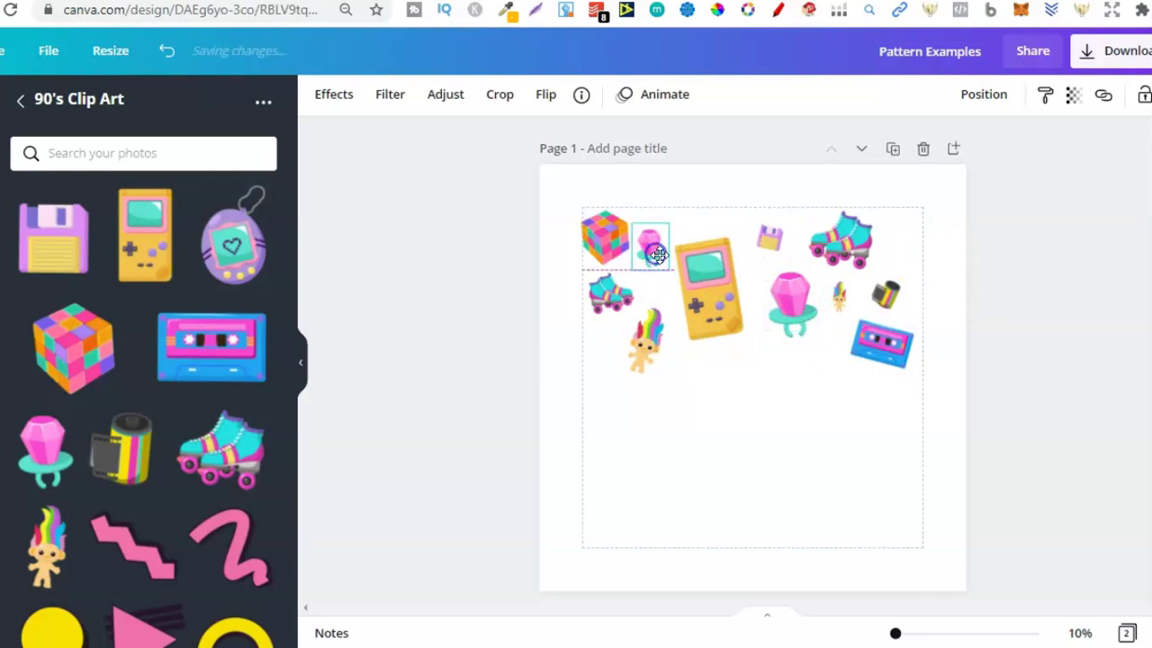
- Even out the spacing by shifting the game console down, the cube outward, the small ring candy up and the small roller skates inward
left_click(718, 291)
mouse_move(718, 290)
left_mouse_down()
mouse_move(741, 288)
mouse_move(717, 284)
left_mouse_up()
left_click(593, 236)
left_click_drag(594, 236, 648, 229)
left_click(650, 236)
left_click_drag(633, 288, 603, 284)
left_click(598, 295)
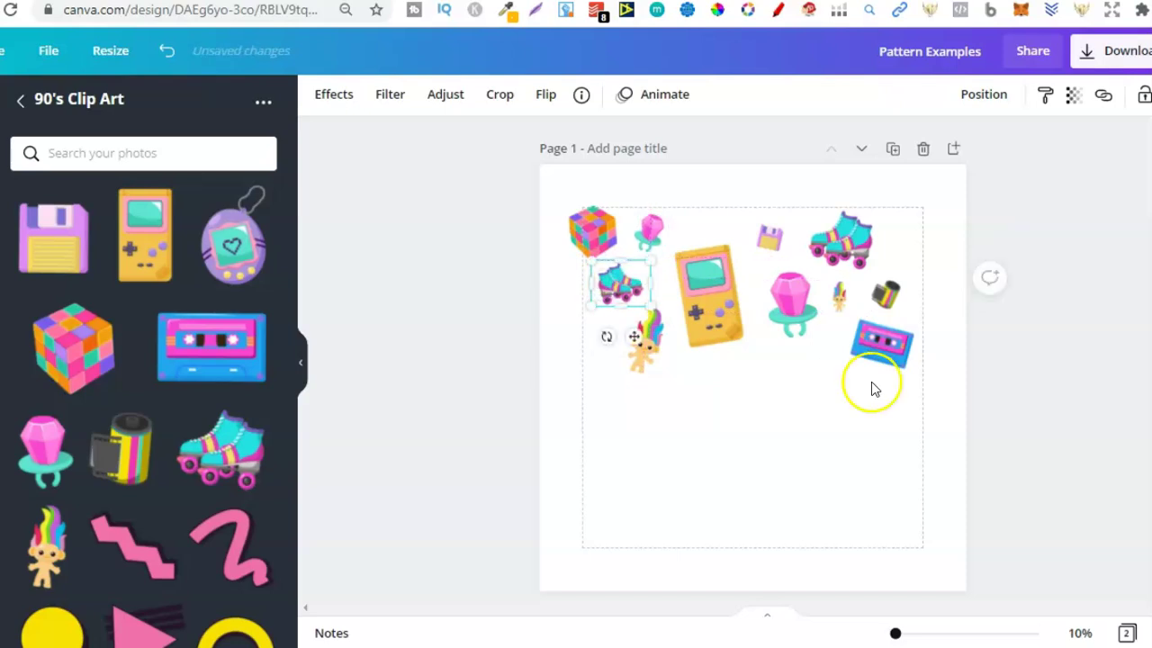
left_click(936, 387)
left_click(951, 380)
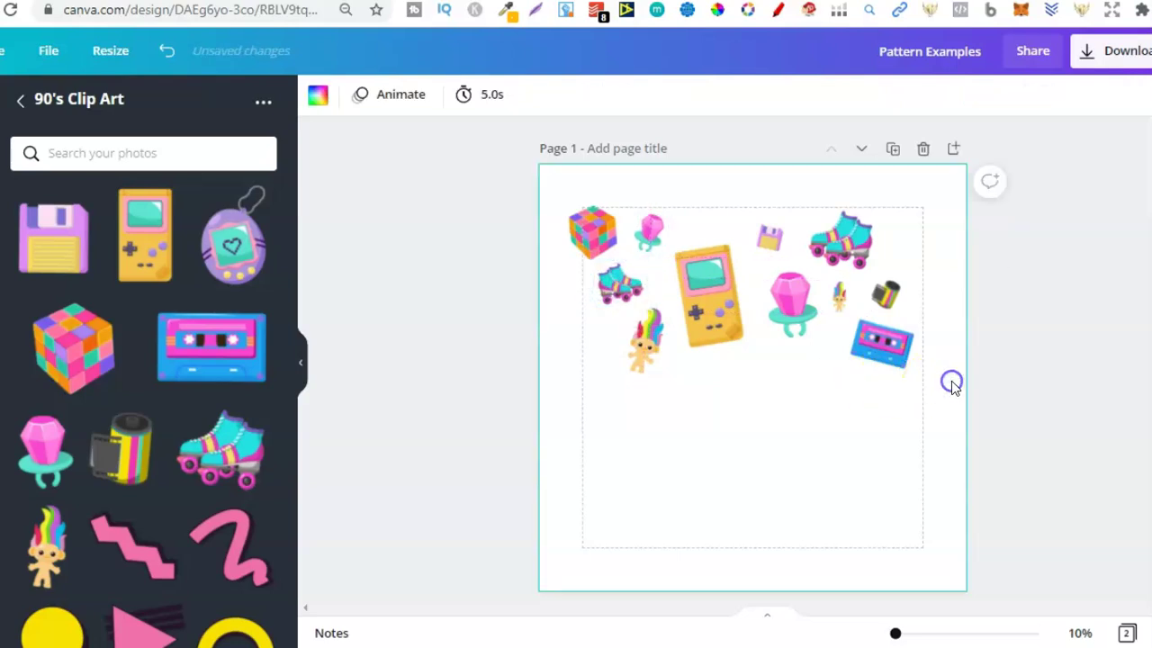
- Scale all the clip art elements together to about half size and position the cluster in the left part of the page
left_click_drag(945, 380, 393, 180)
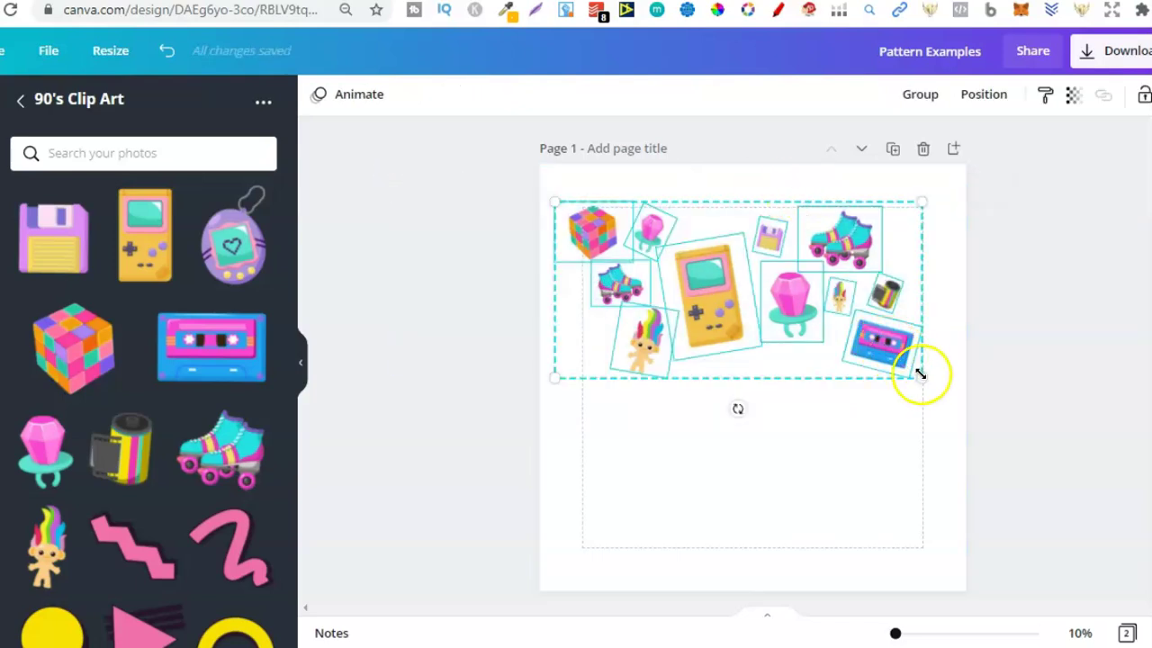
left_click_drag(840, 332, 731, 278)
left_click_drag(737, 344, 745, 343)
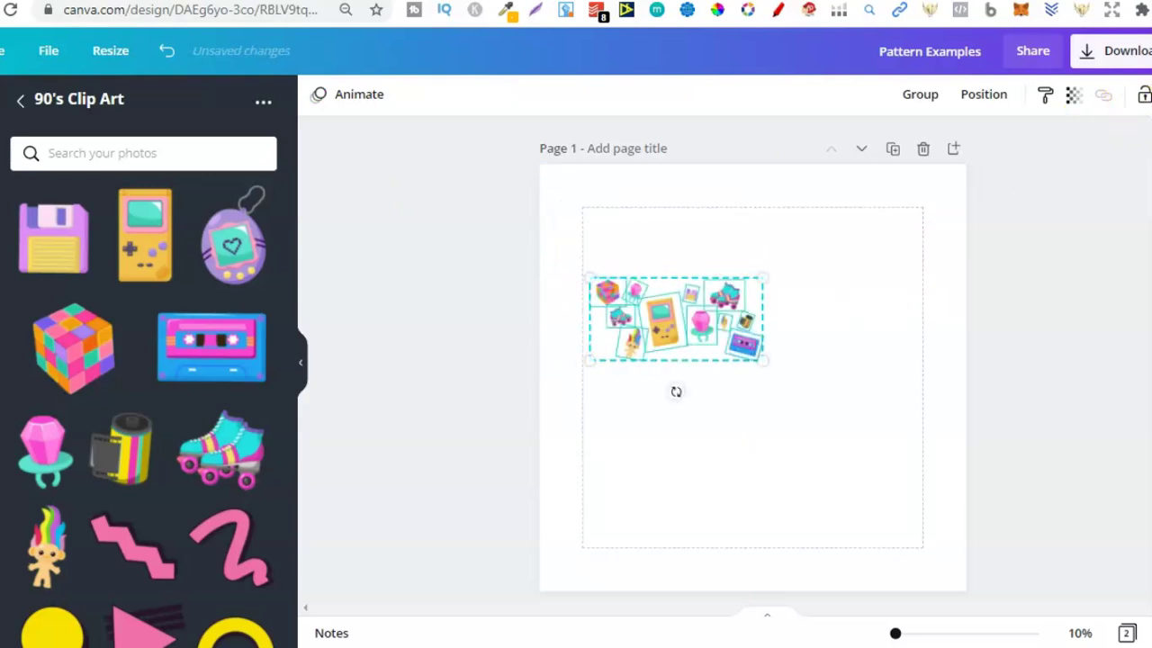
- Try a duplicate of the cluster directly to its right to check how the pattern repeats, and delete the copy
left_click_drag(662, 324, 664, 325)
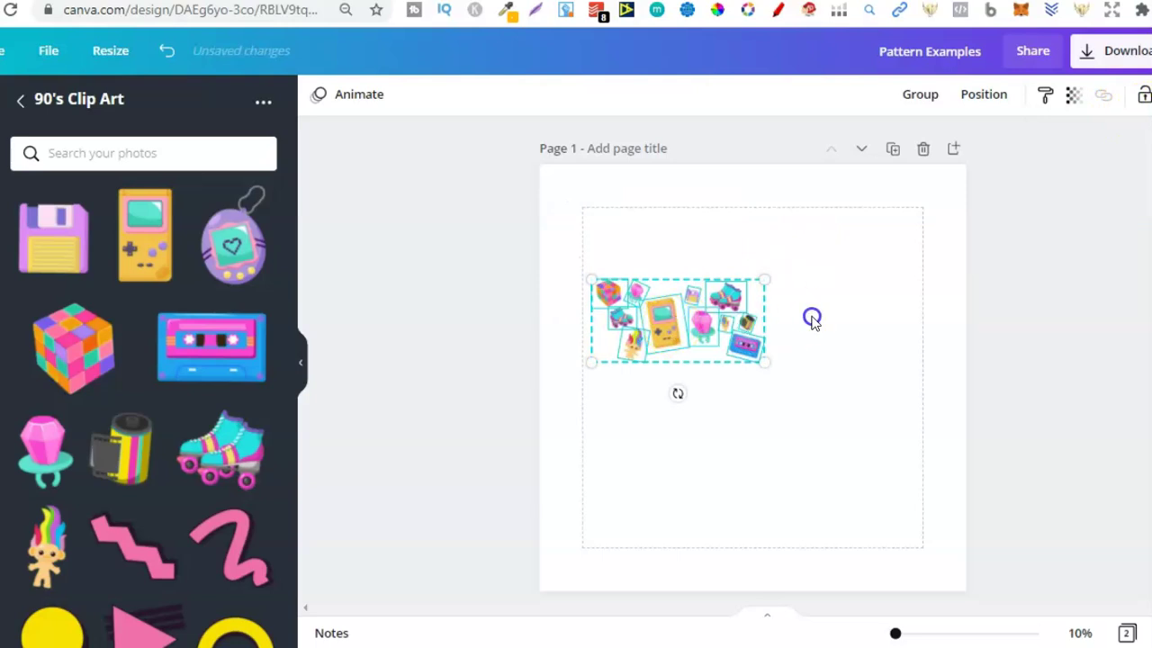
mouse_move(829, 317)
left_mouse_down()
mouse_move(853, 316)
mouse_move(822, 323)
left_mouse_up()
left_click(765, 288)
left_click_drag(764, 295, 726, 299)
left_click(720, 362)
left_click(745, 336)
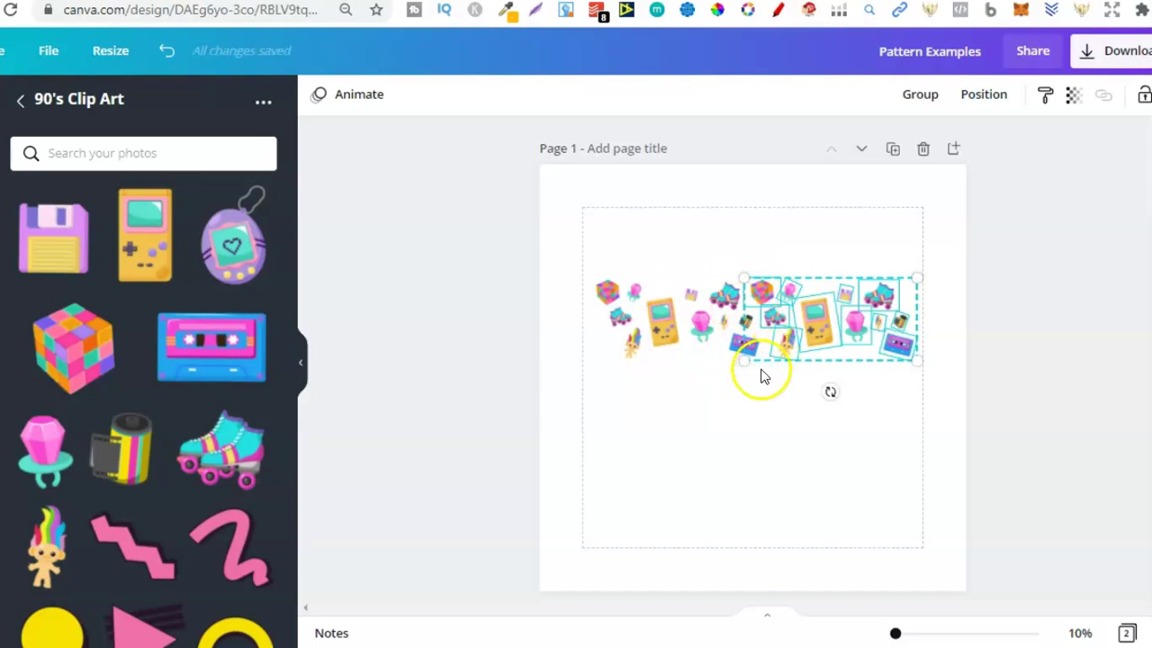
left_click(749, 396)
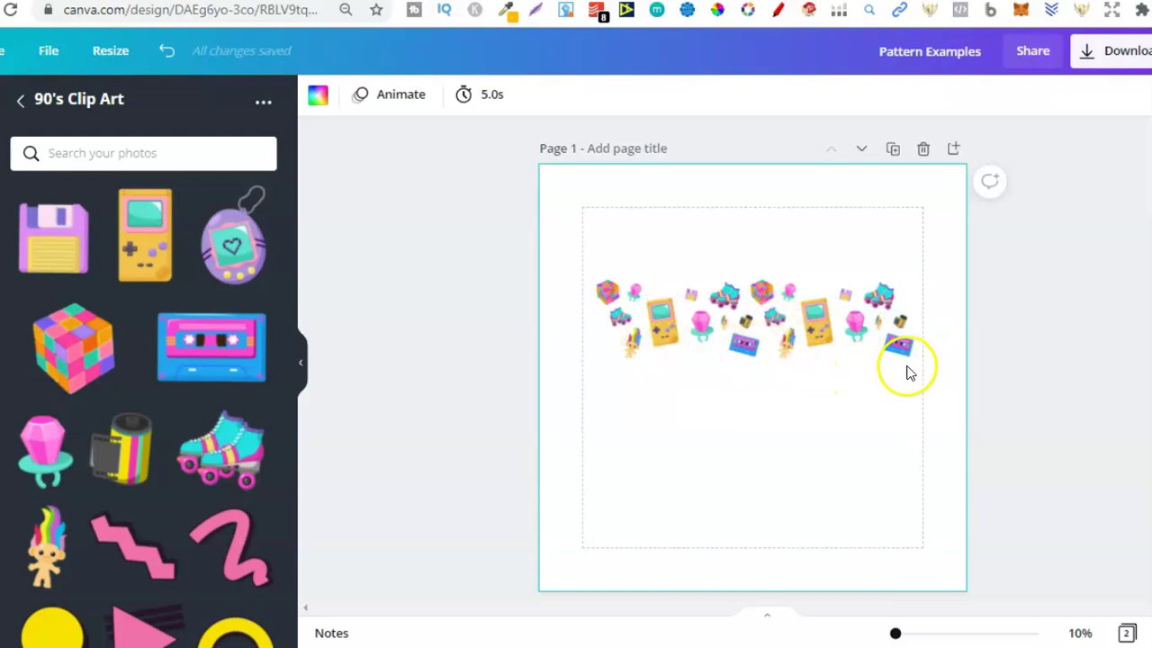
left_click_drag(929, 374, 765, 283)
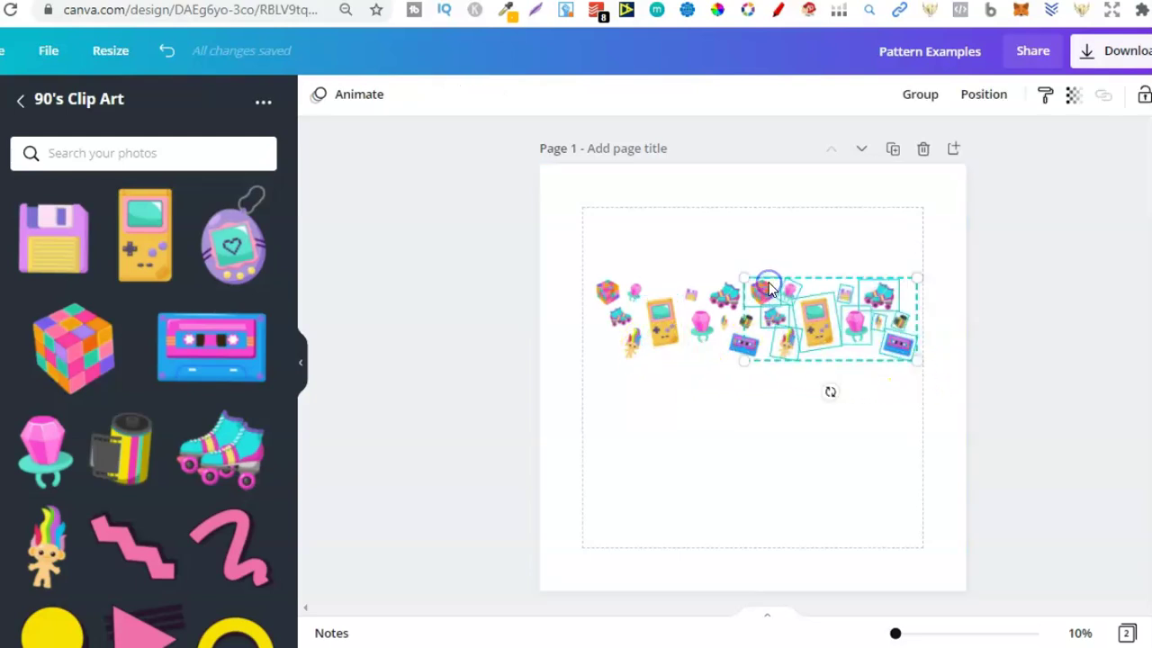
key("Delete")
- Nudge the larger troll slightly left and down, and the small roller skates slightly right and up
left_click_drag(638, 349, 631, 345)
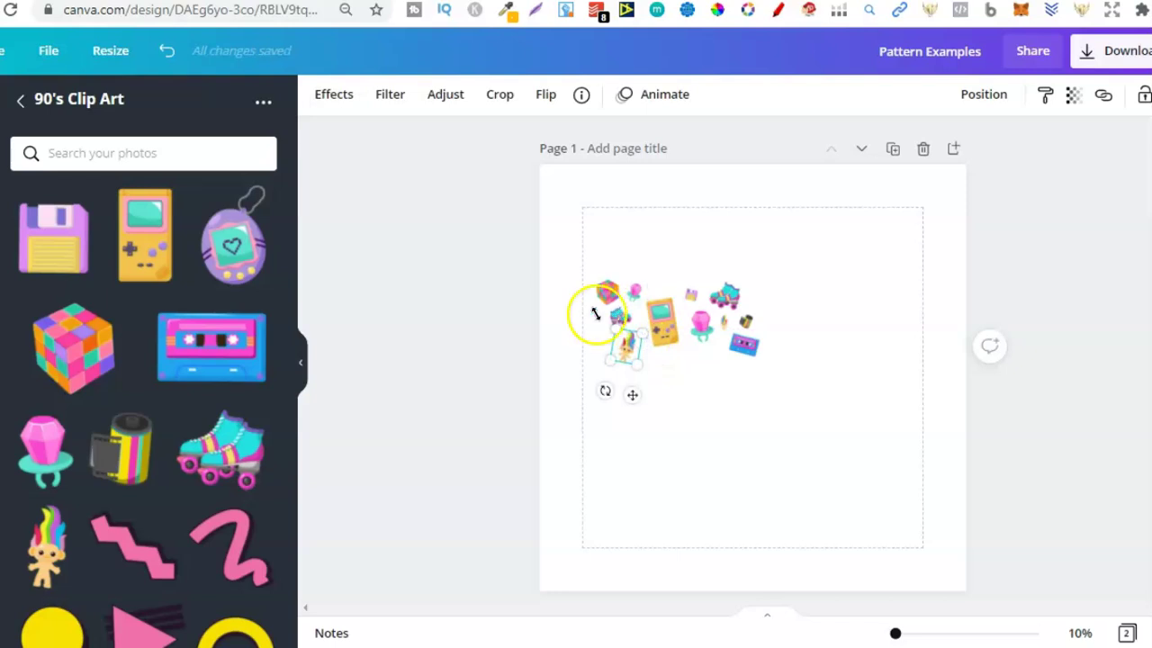
left_click(570, 318)
left_click(628, 320)
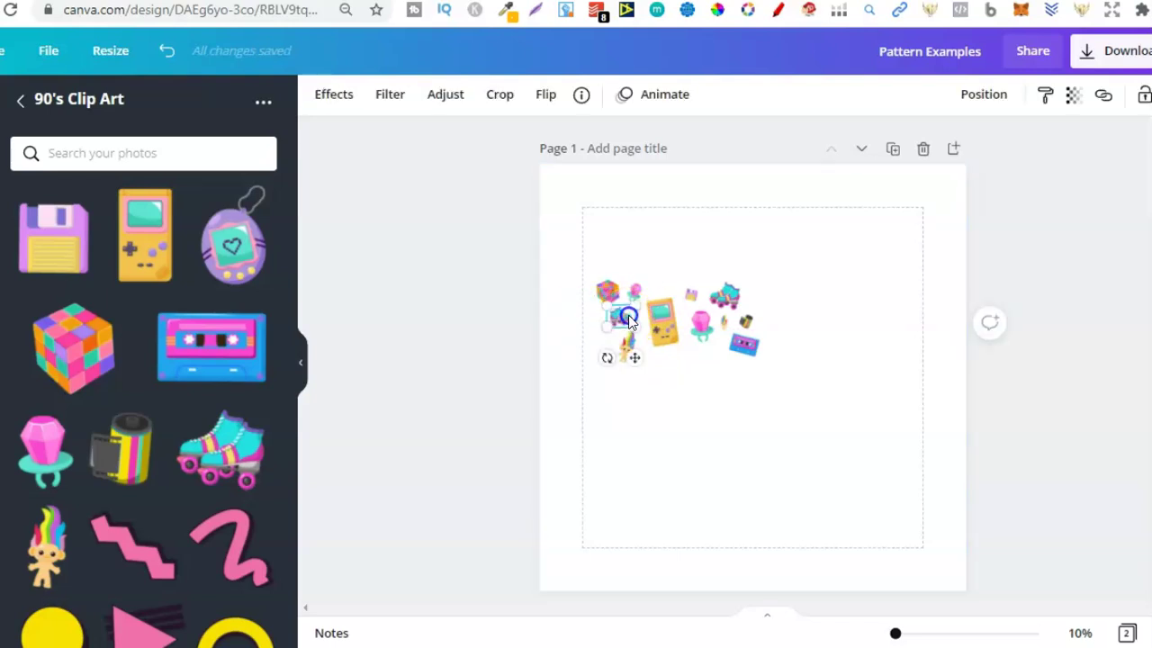
left_click_drag(628, 320, 628, 315)
- Test the adjusted cluster's repeat with a duplicate fitted against its right side, and delete the duplicate
left_click_drag(823, 391, 514, 249)
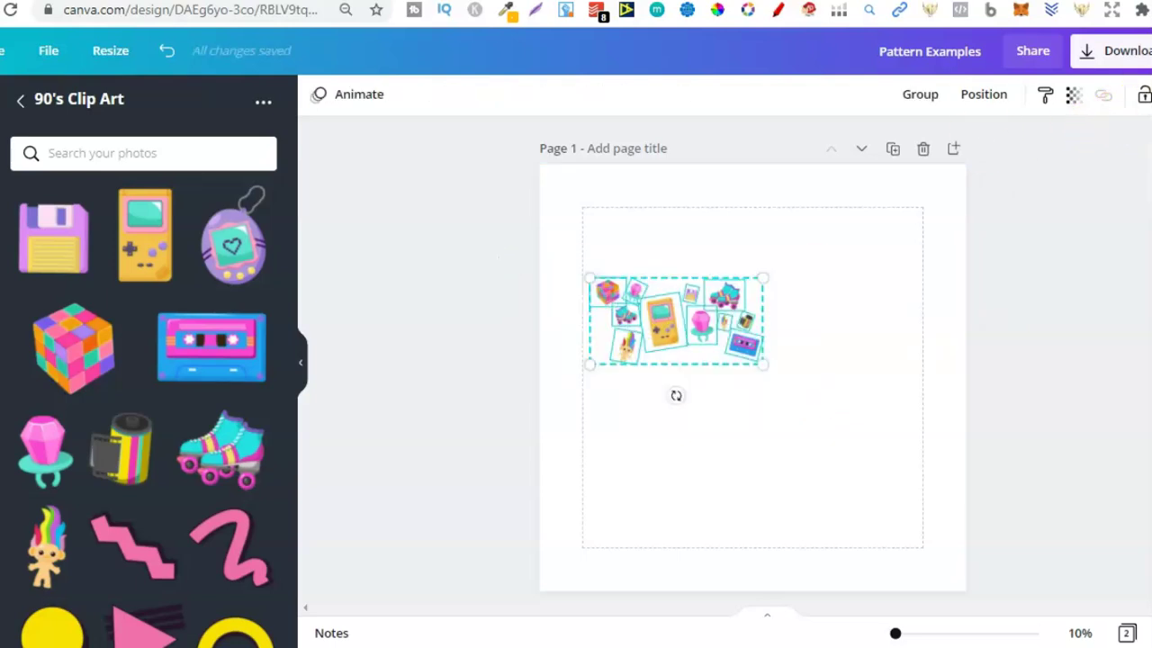
left_click_drag(714, 284, 716, 286)
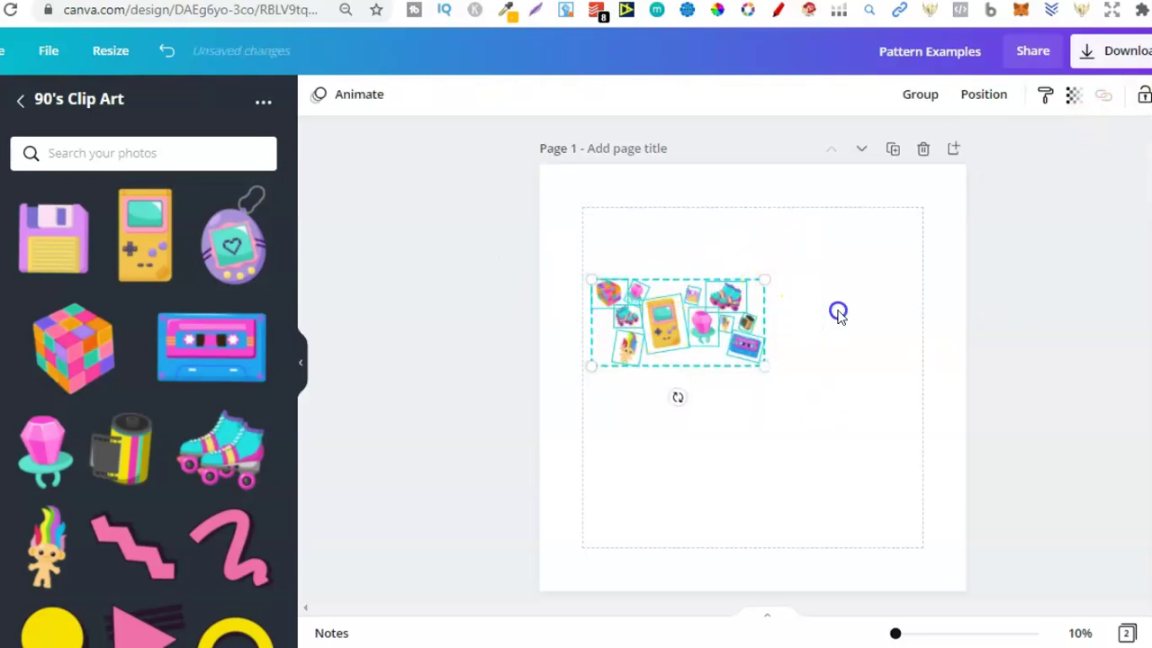
key("ctrl+d")
left_click_drag(838, 313, 811, 321)
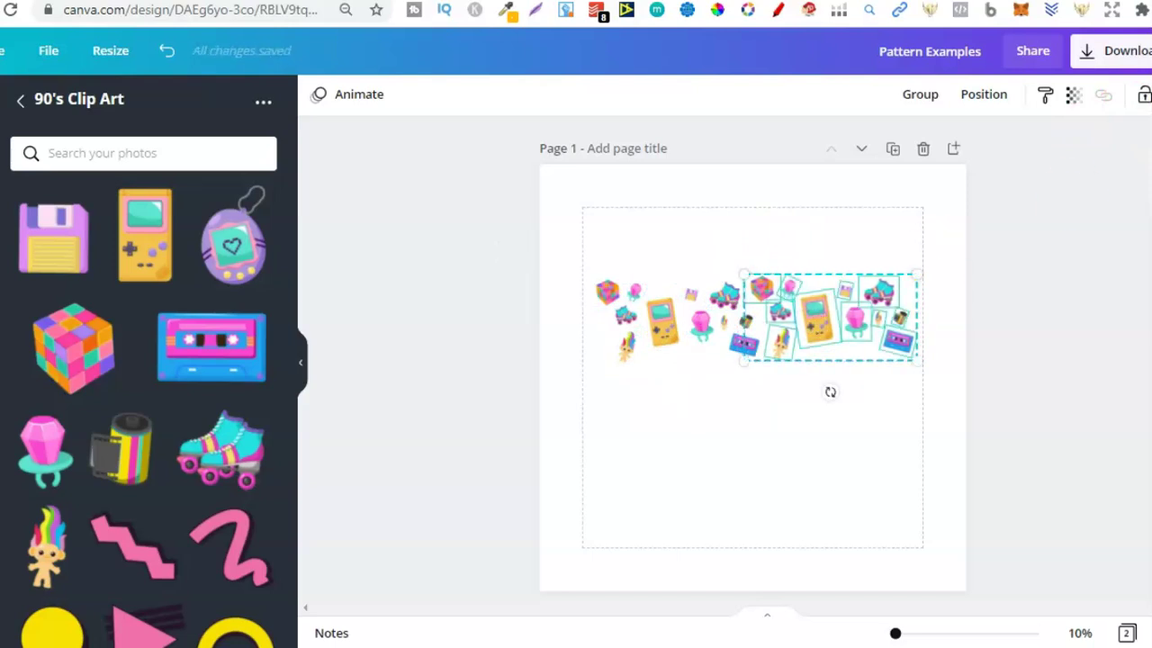
key("Delete")
- Shift the cassette and the film roll slightly outward at the cluster's right edge
left_click(746, 347)
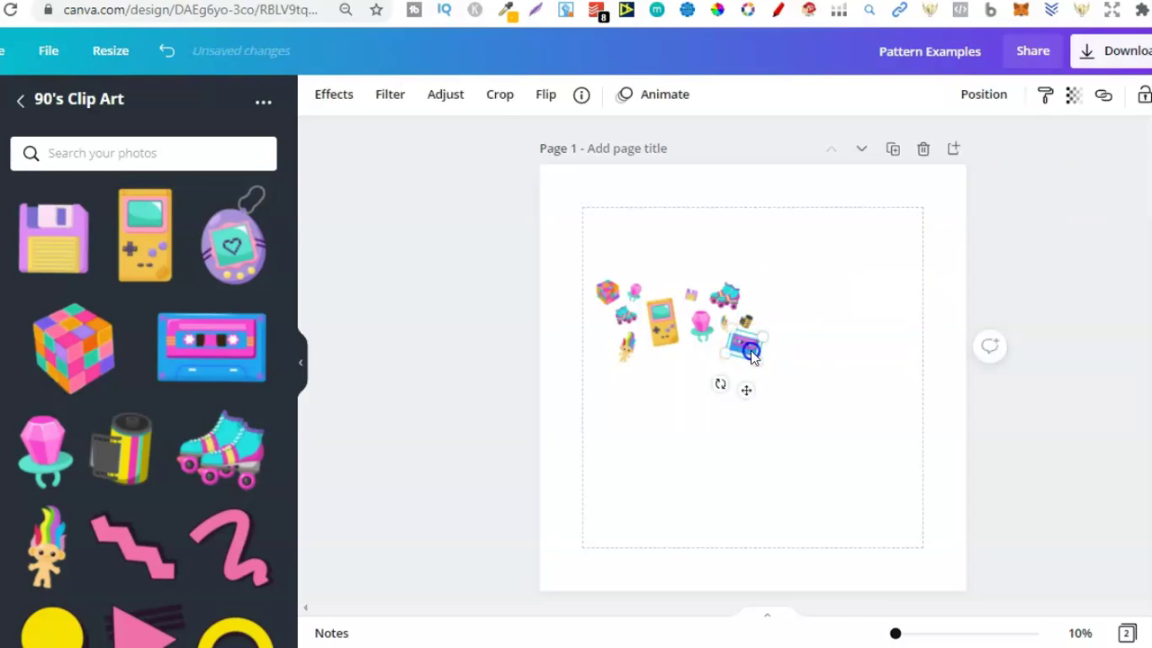
left_click_drag(752, 356, 754, 320)
left_click(781, 297)
left_click(804, 270)
- Recheck the repeat spacing with another duplicate of the cluster fitted beside the original, and remove that copy
left_click_drag(804, 267, 524, 386)
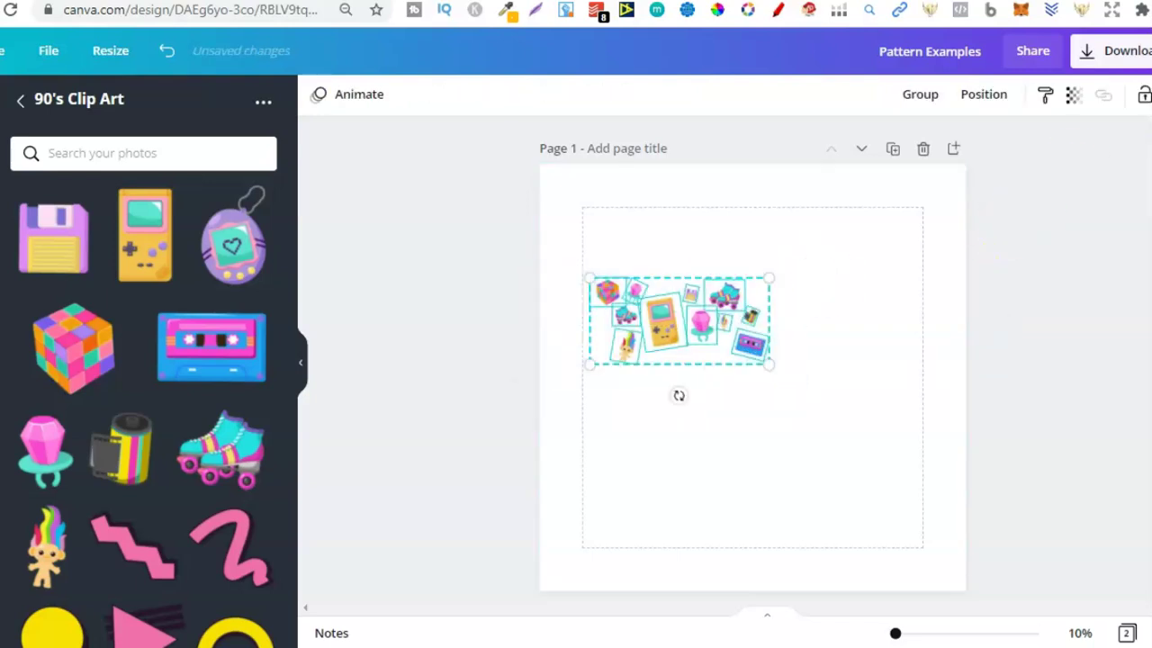
left_click_drag(624, 336, 627, 339)
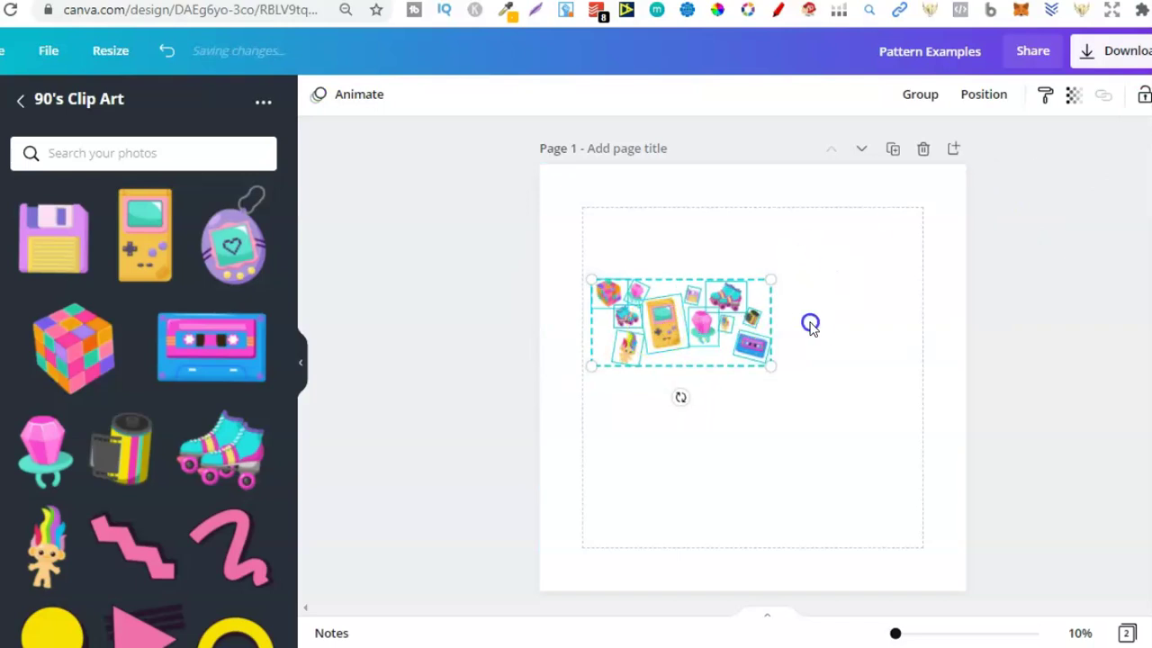
key("ctrl+d")
left_click_drag(839, 321, 833, 321)
left_click_drag(811, 322, 810, 321)
left_click(855, 409)
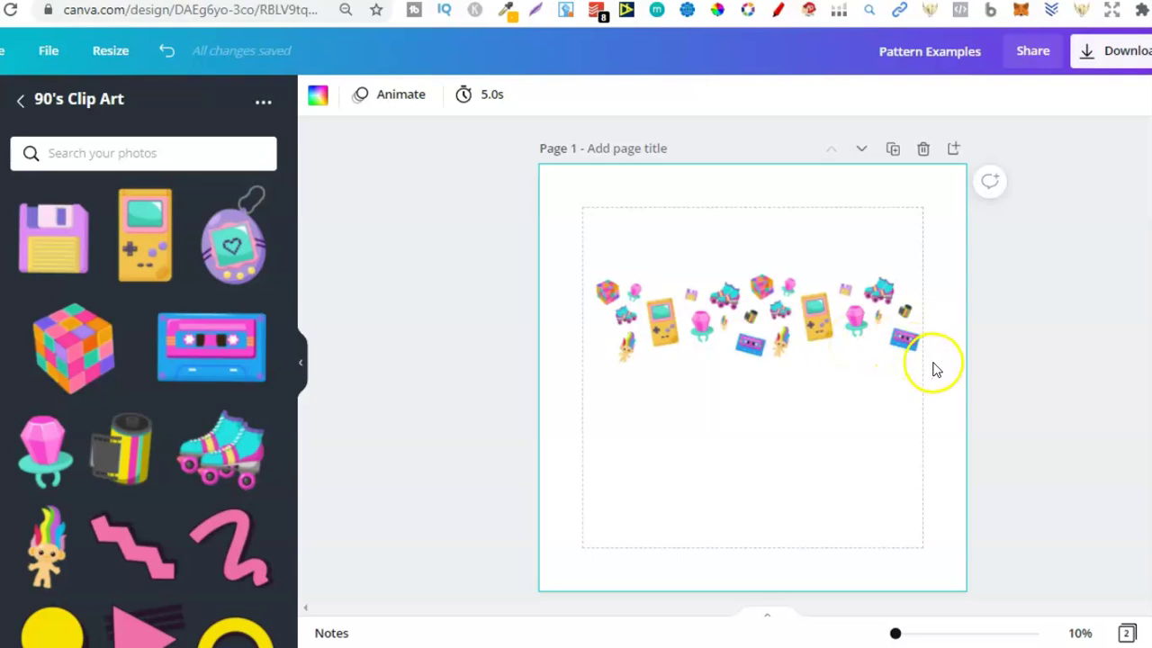
left_click_drag(936, 369, 744, 269)
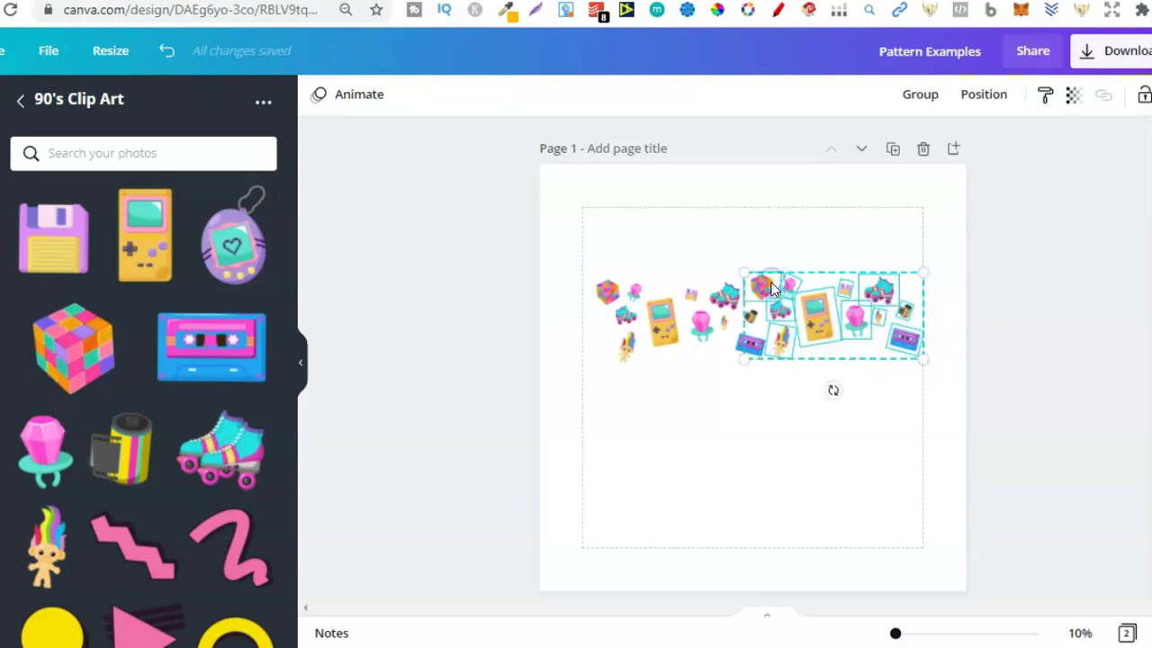
key("Delete")
left_click(912, 613)
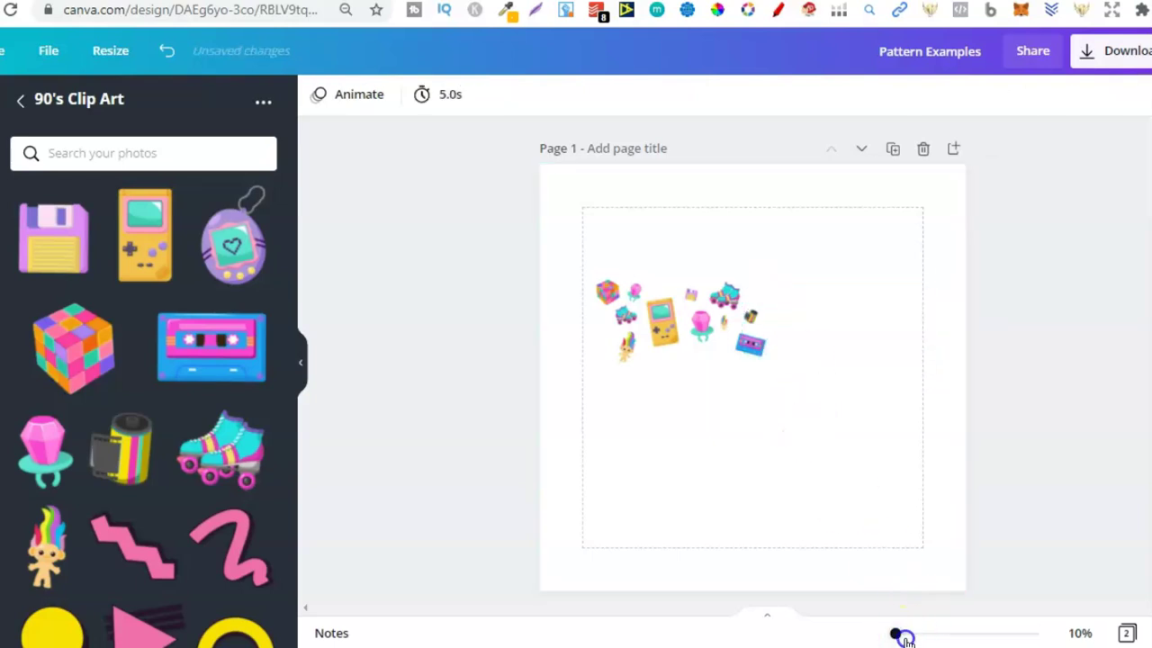
- Move the larger troll slightly down and left, and shrink the small roller skates a little between it and the cube
left_click_drag(910, 637, 908, 634)
left_click_drag(712, 614, 489, 617)
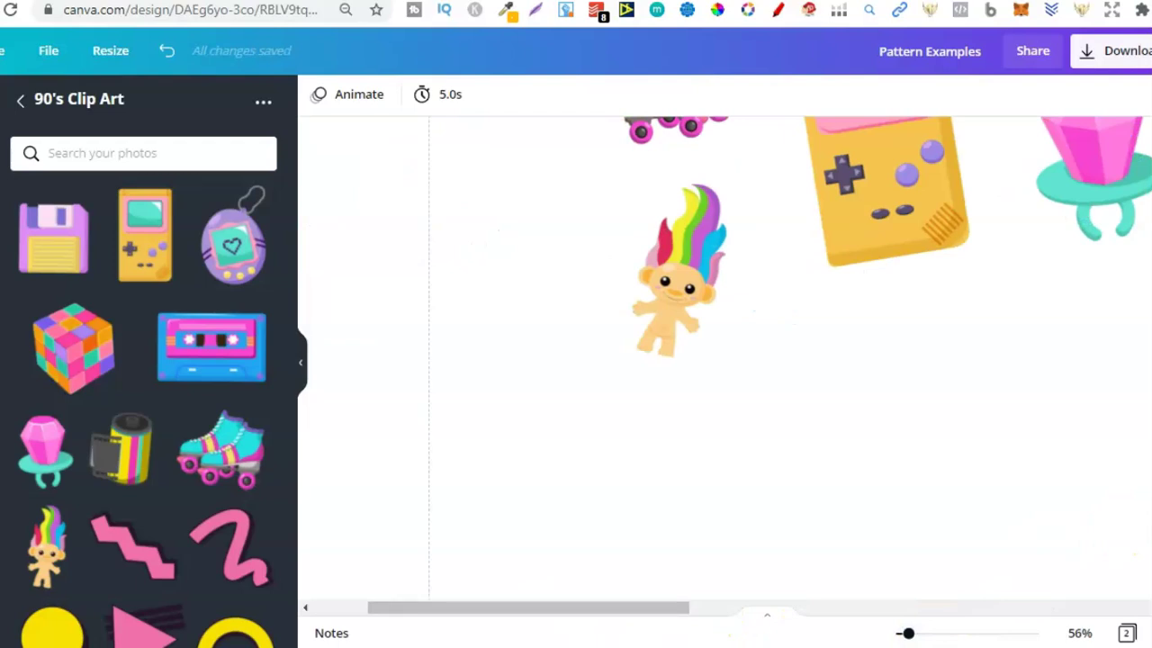
scroll(725, 358, "up", 5)
scroll(724, 358, "down", 3)
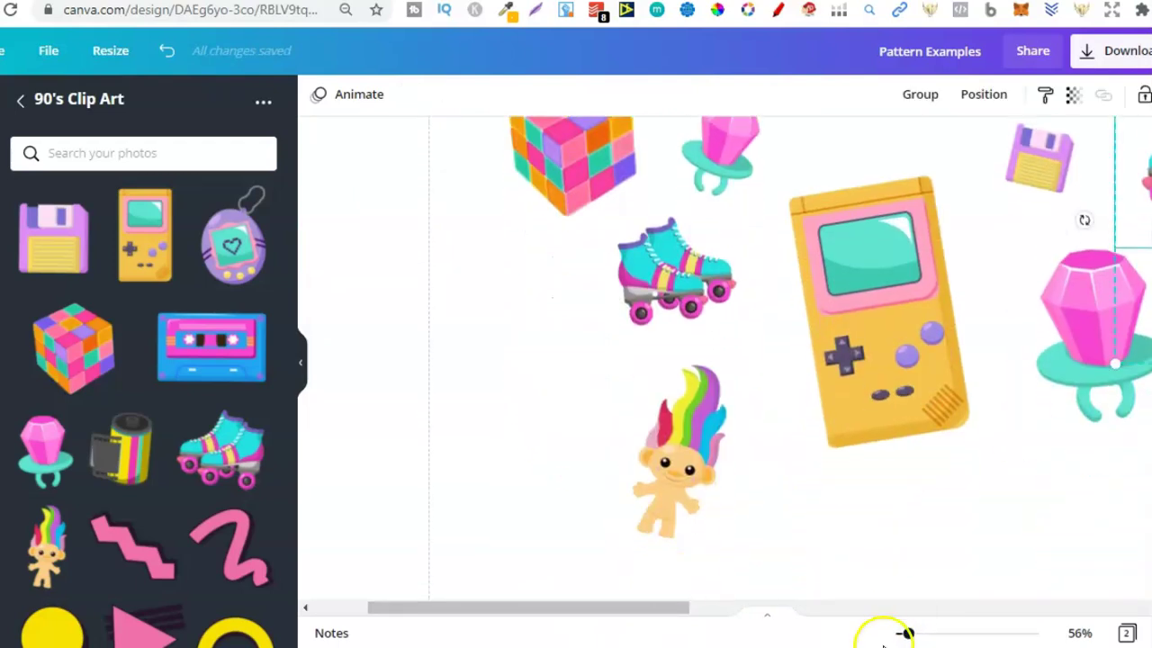
left_click(1077, 633)
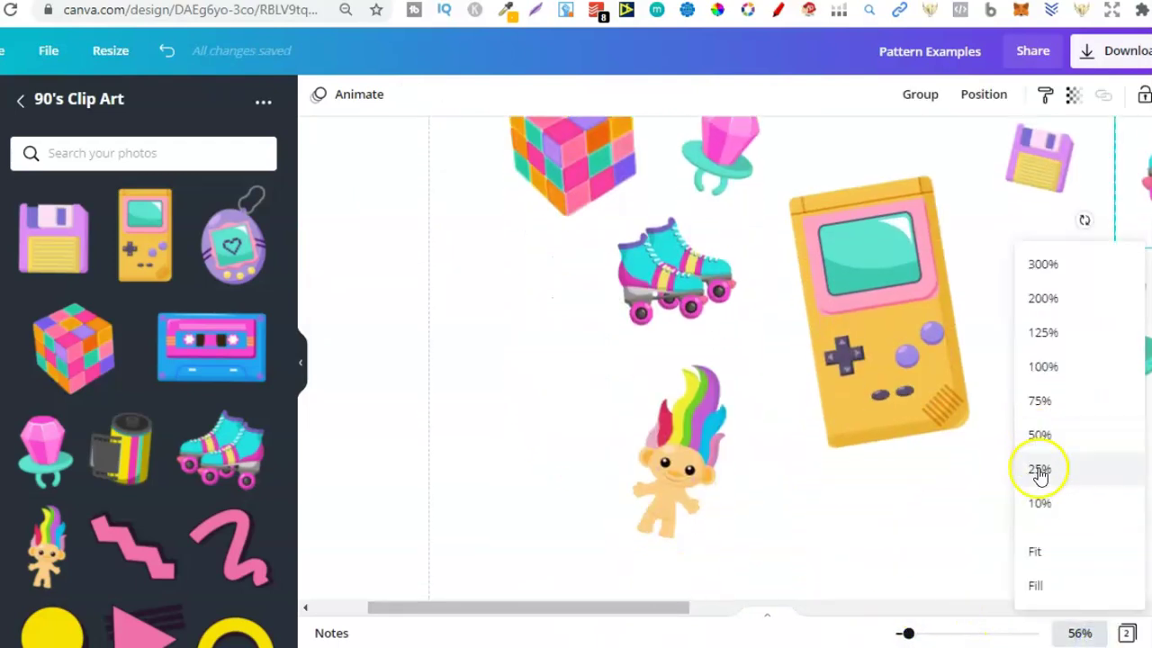
left_click(1039, 469)
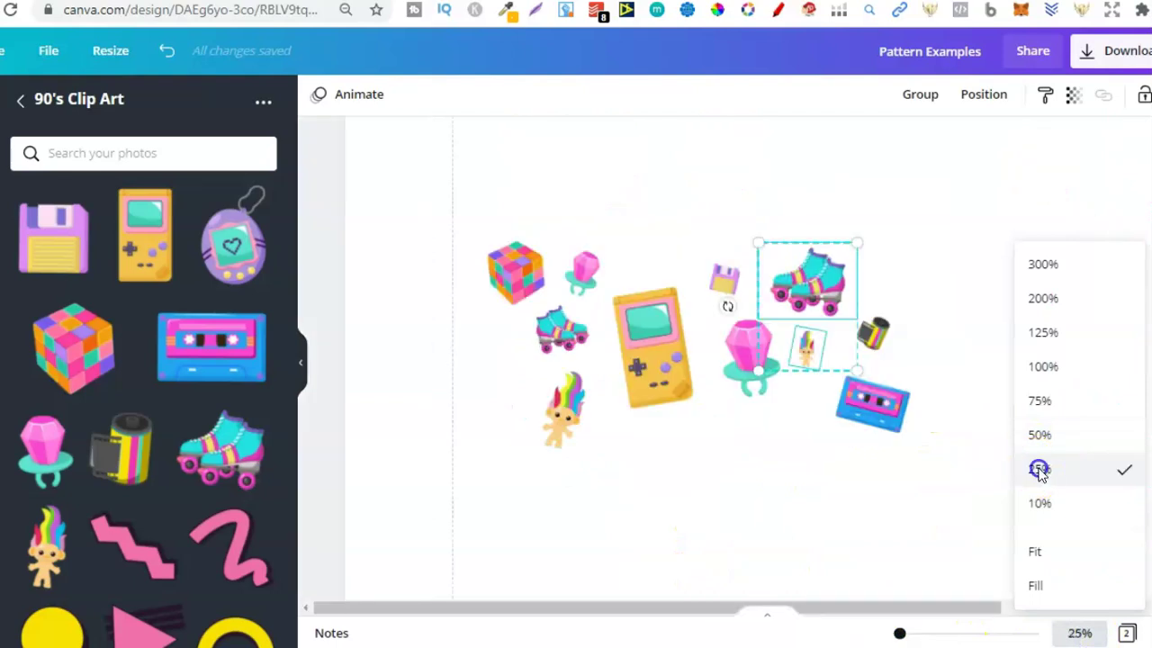
left_click(557, 407)
left_click(560, 331)
left_click_drag(588, 312, 564, 344)
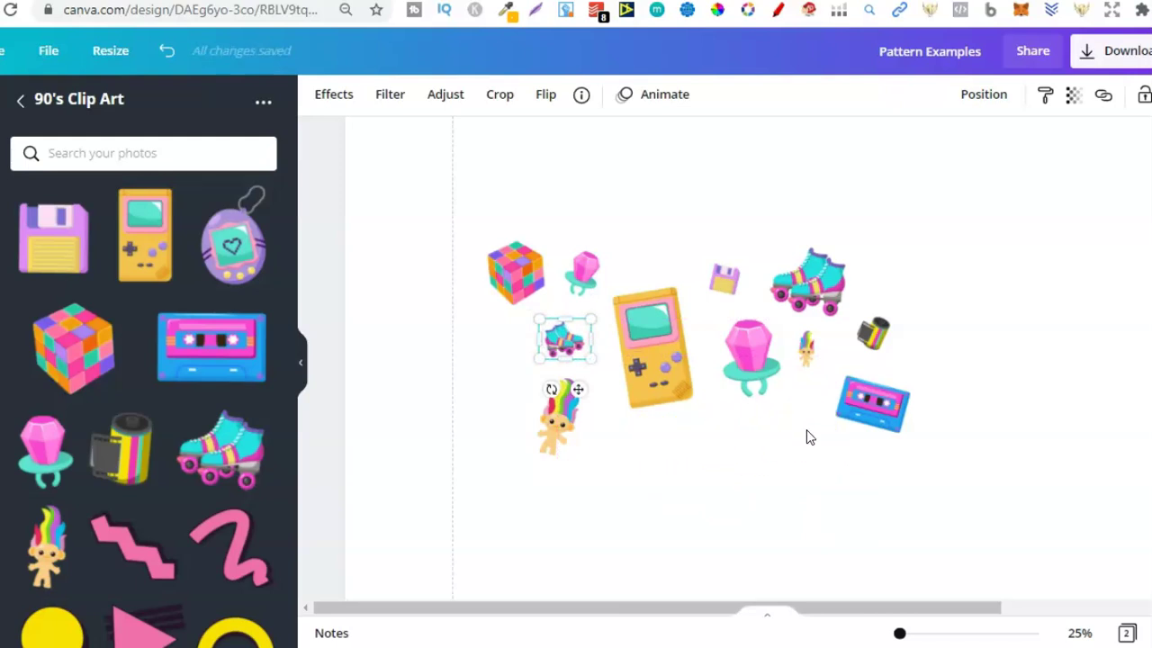
- Add the pink zigzag clip art to the page and scale it down to about a quarter of its inserted size
left_click(135, 545)
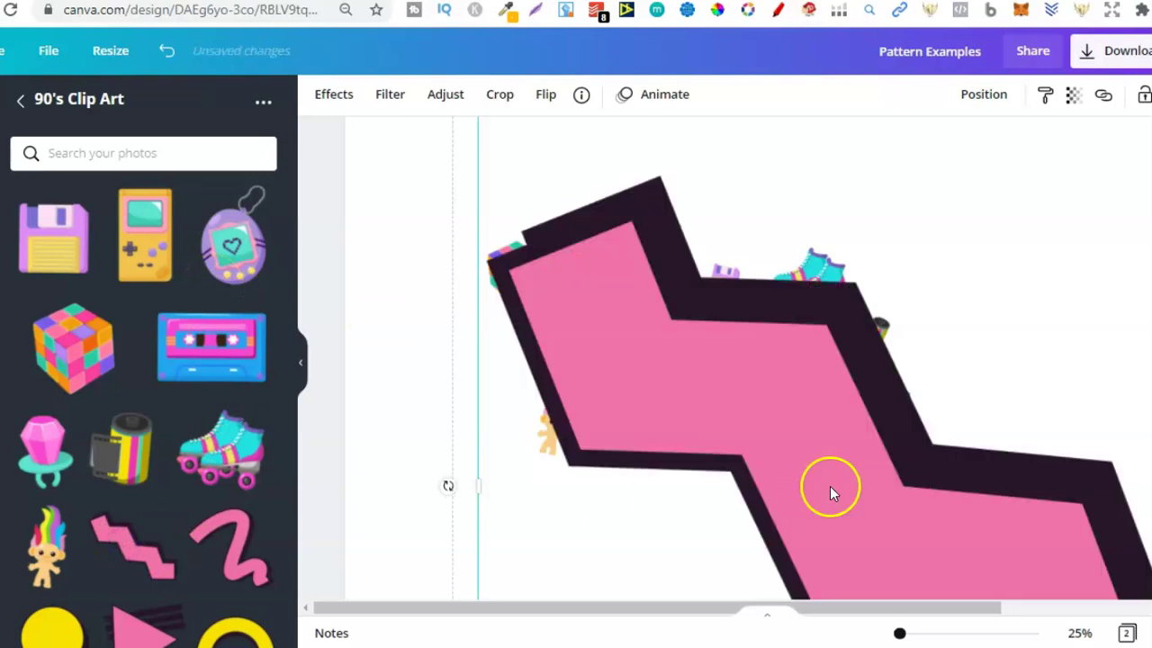
left_click_drag(829, 486, 867, 229)
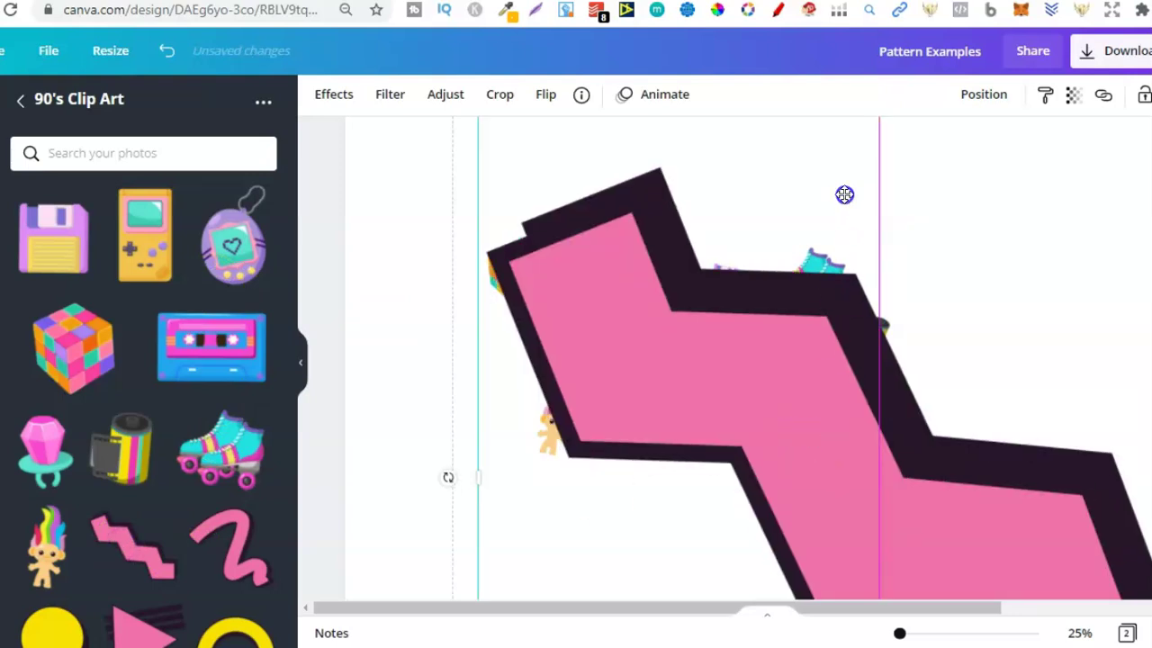
left_click_drag(755, 319, 881, 375)
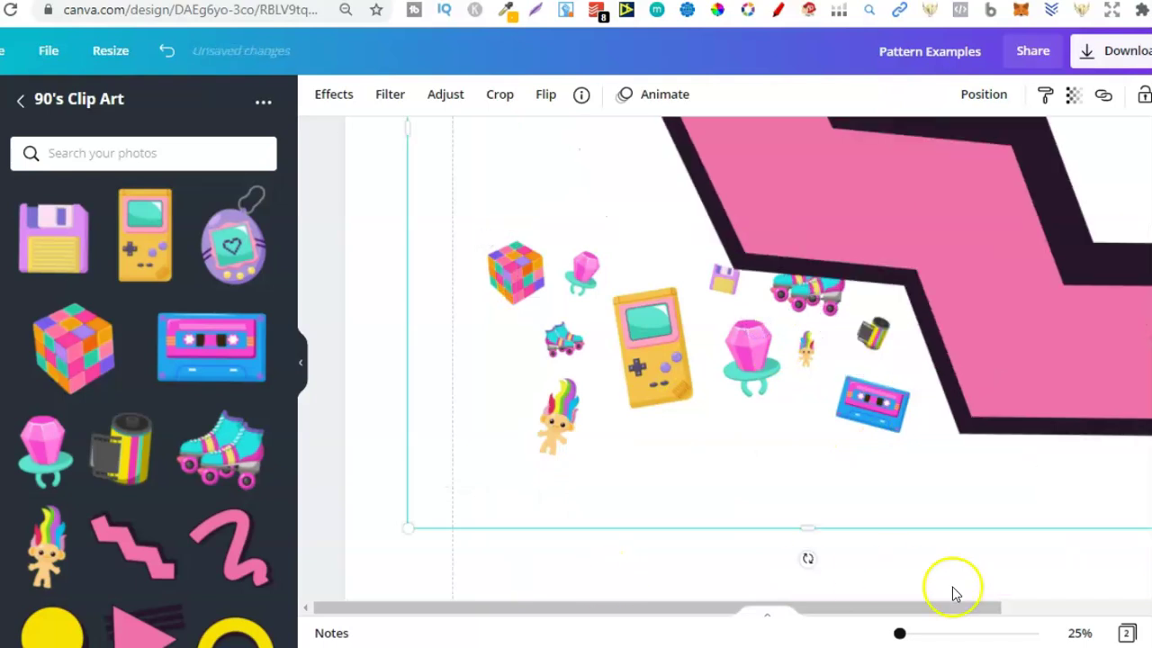
left_click(1076, 633)
left_click(1070, 557)
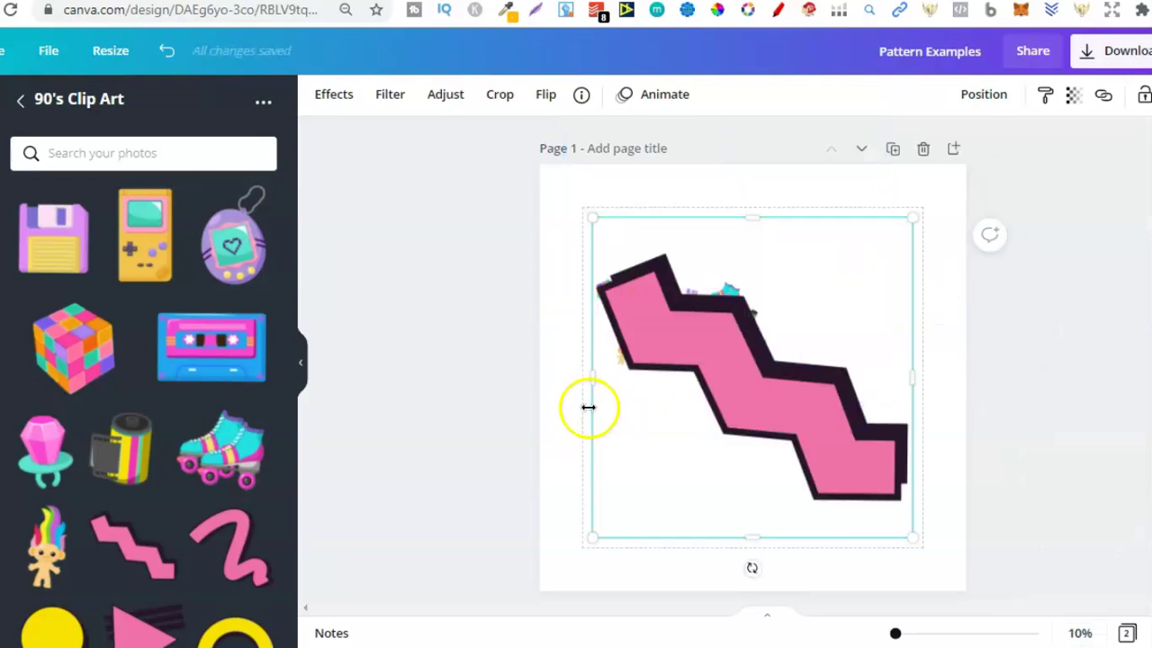
left_click_drag(592, 542, 860, 322)
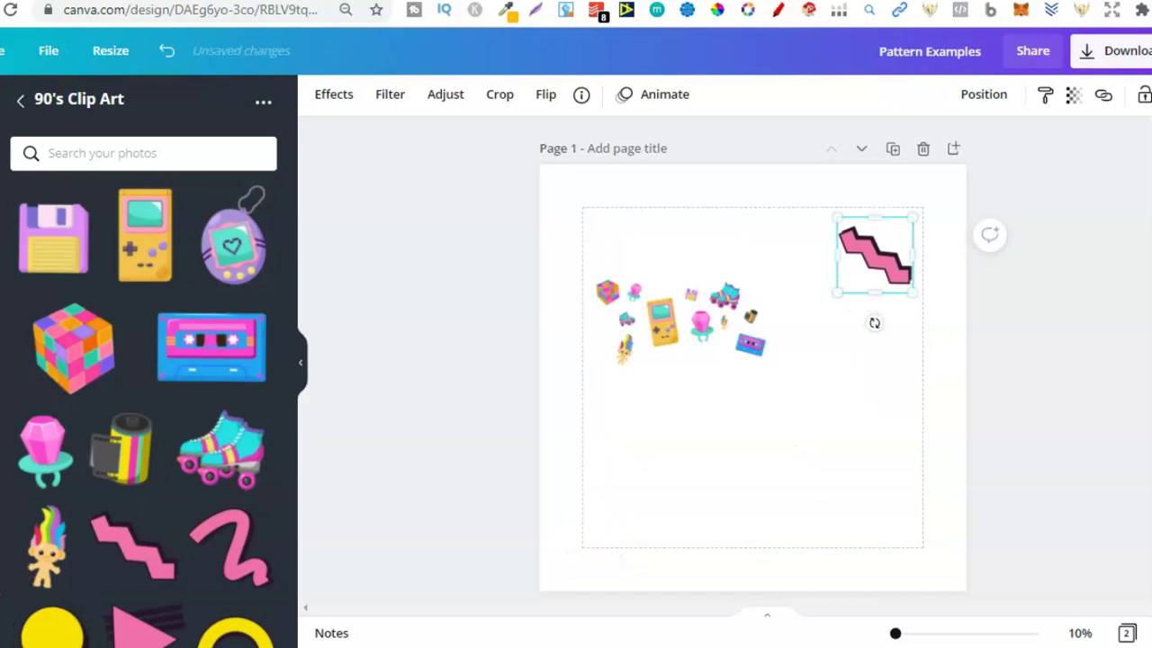
- Shrink the pink zigzag further, place it beneath the game console and ring pop, and rotate it to lie horizontally
left_click_drag(901, 232, 871, 260)
left_click_drag(716, 335, 691, 358)
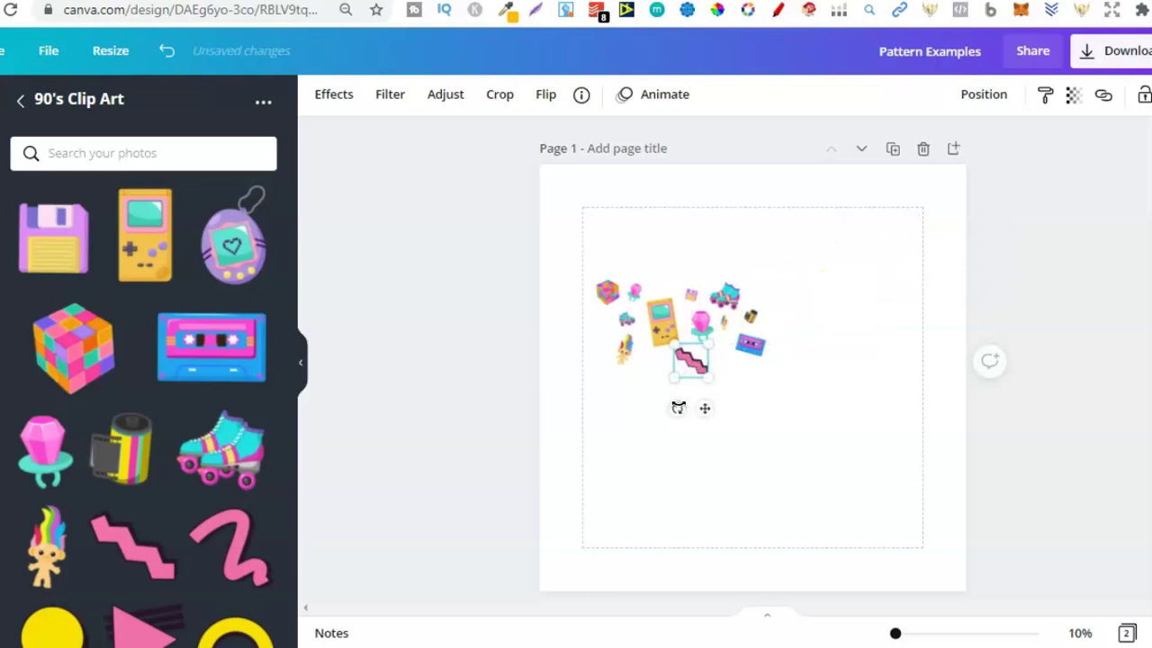
left_click_drag(690, 405, 704, 398)
left_click_drag(674, 356, 658, 358)
left_click(877, 413)
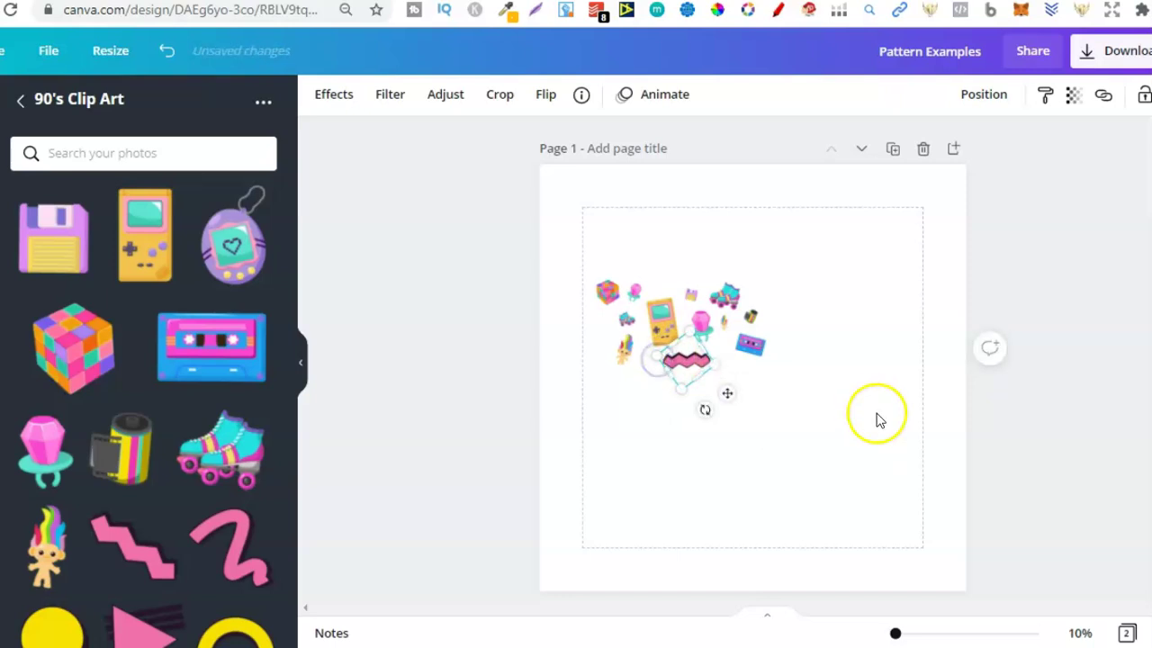
left_click(1073, 632)
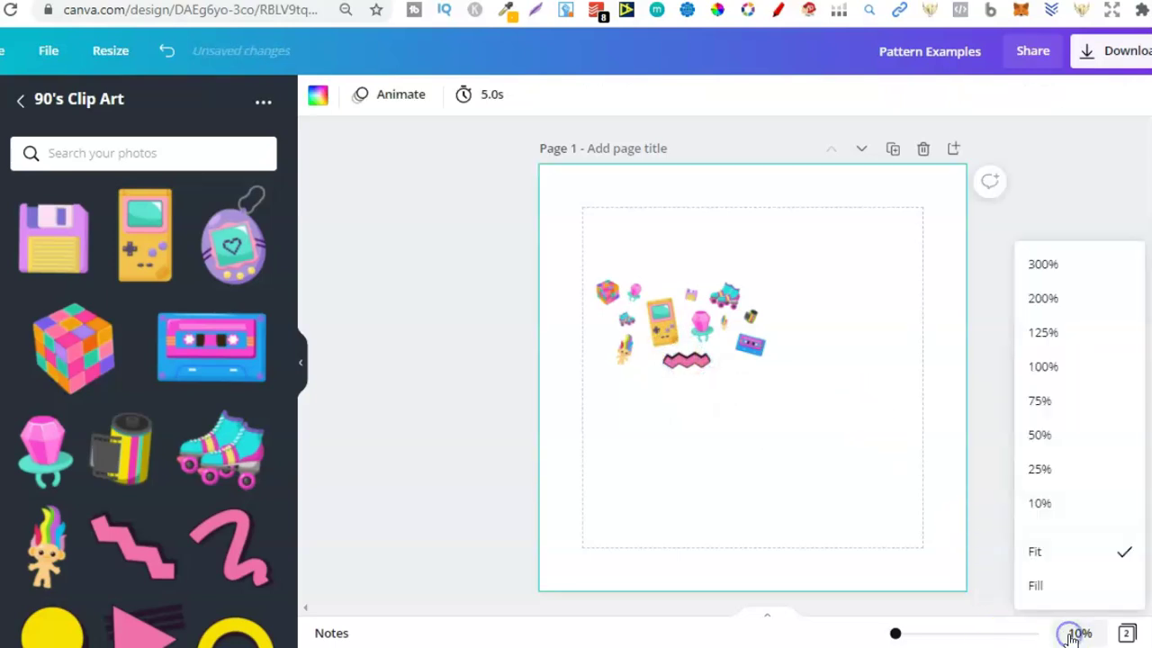
left_click(787, 404)
- Test the repeat of the zigzag cluster with a duplicate fitted beside it, and delete both the duplicate and the zigzag
left_click(465, 216)
left_click_drag(466, 216, 483, 272)
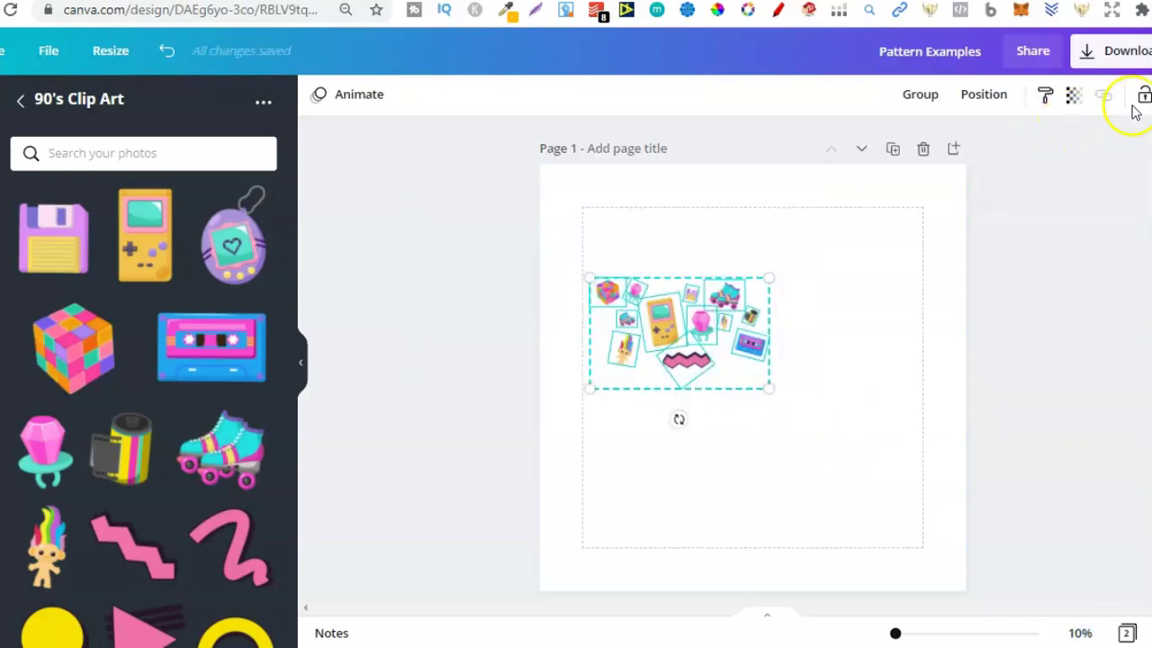
left_click_drag(620, 302, 623, 304)
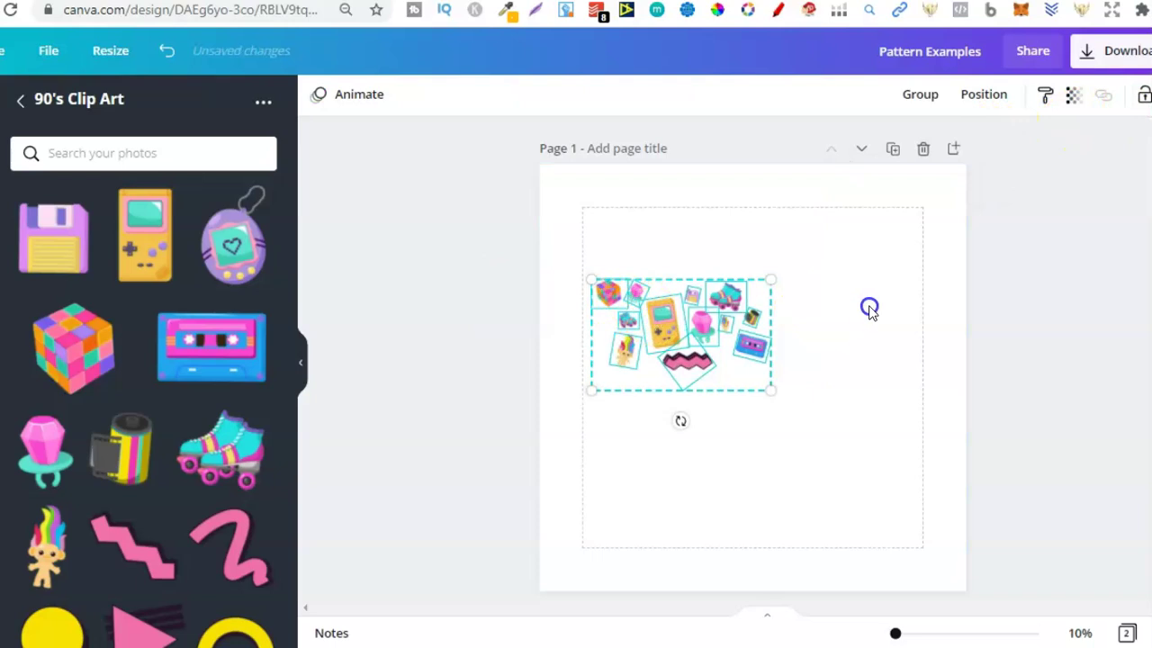
key("ctrl+v")
left_click_drag(870, 308, 808, 309)
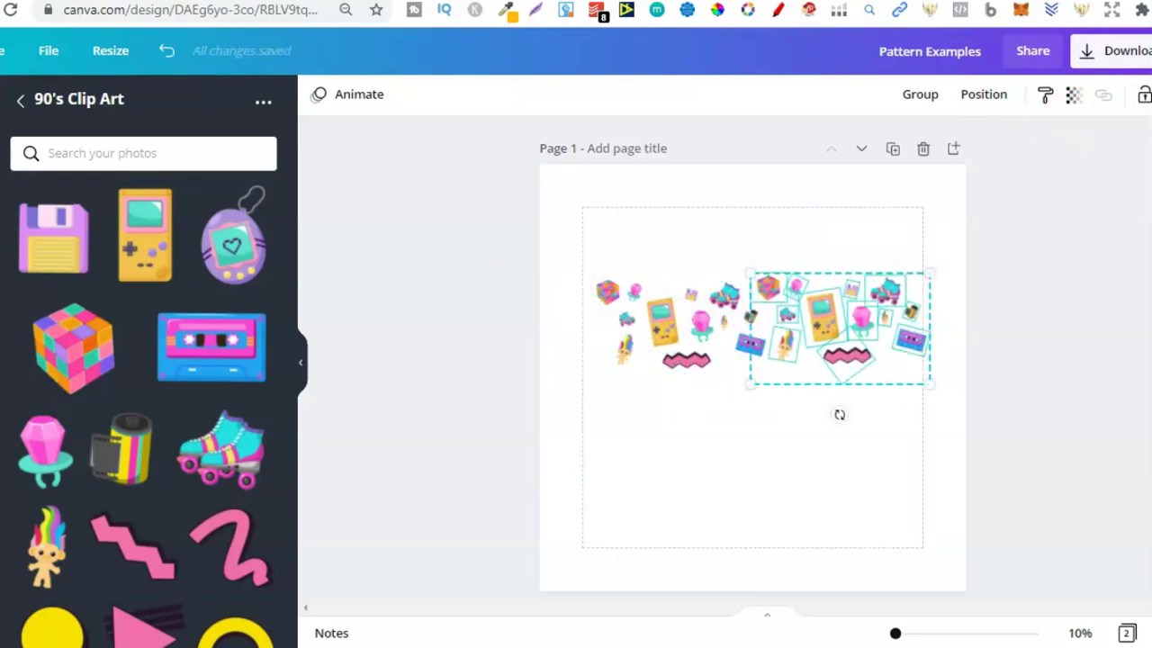
key("Delete")
left_click(687, 365)
left_click(685, 364)
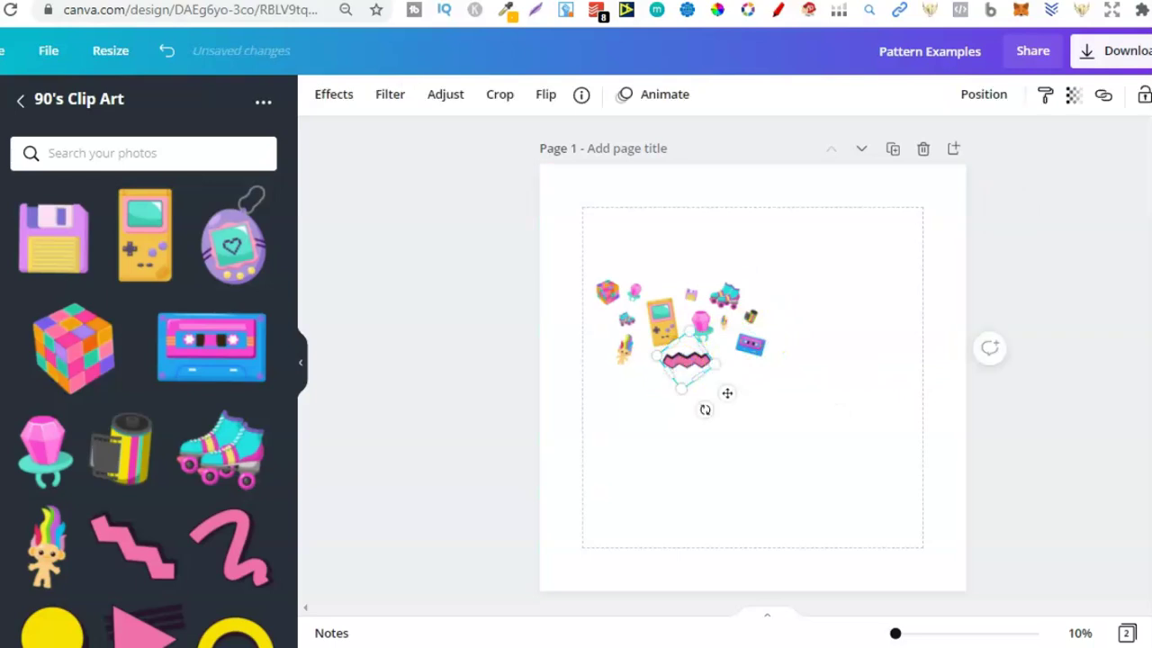
- Duplicate the cluster without the zigzag and fit the copy against the original's right side
left_click(802, 298)
left_click_drag(810, 277, 511, 407)
left_click_drag(703, 305, 705, 307)
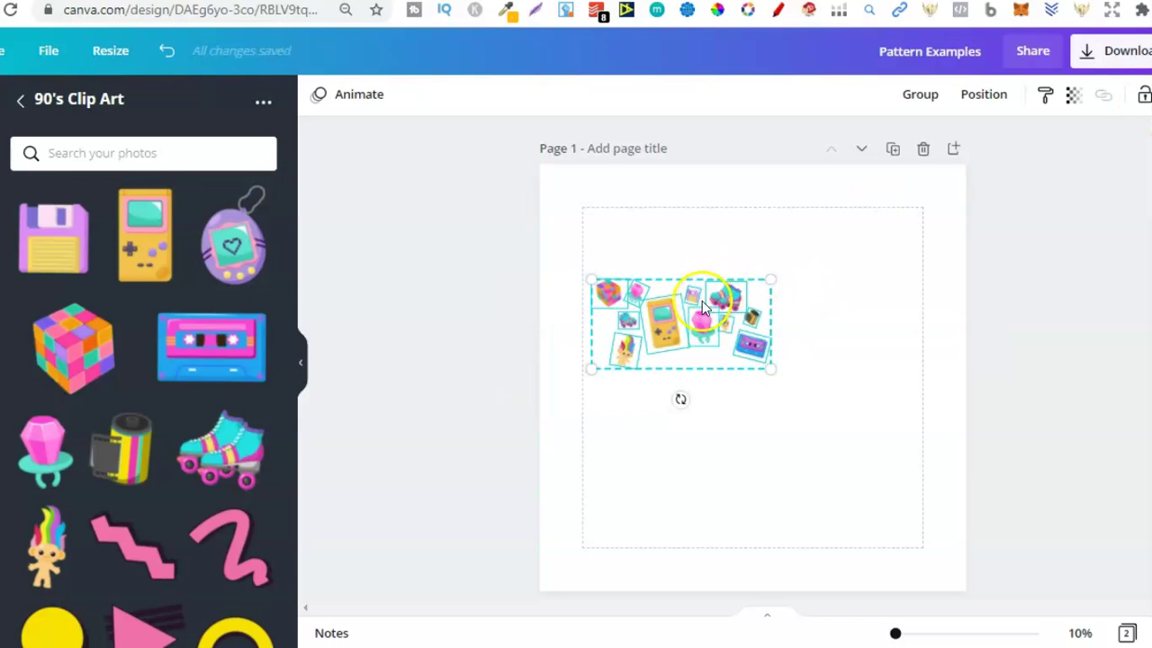
key("ctrl+d")
left_click_drag(862, 300, 856, 295)
- Scale the pair of clusters down to about half size and place a duplicate beside it to form a four-cluster row
left_click(928, 437)
left_click_drag(950, 366, 489, 280)
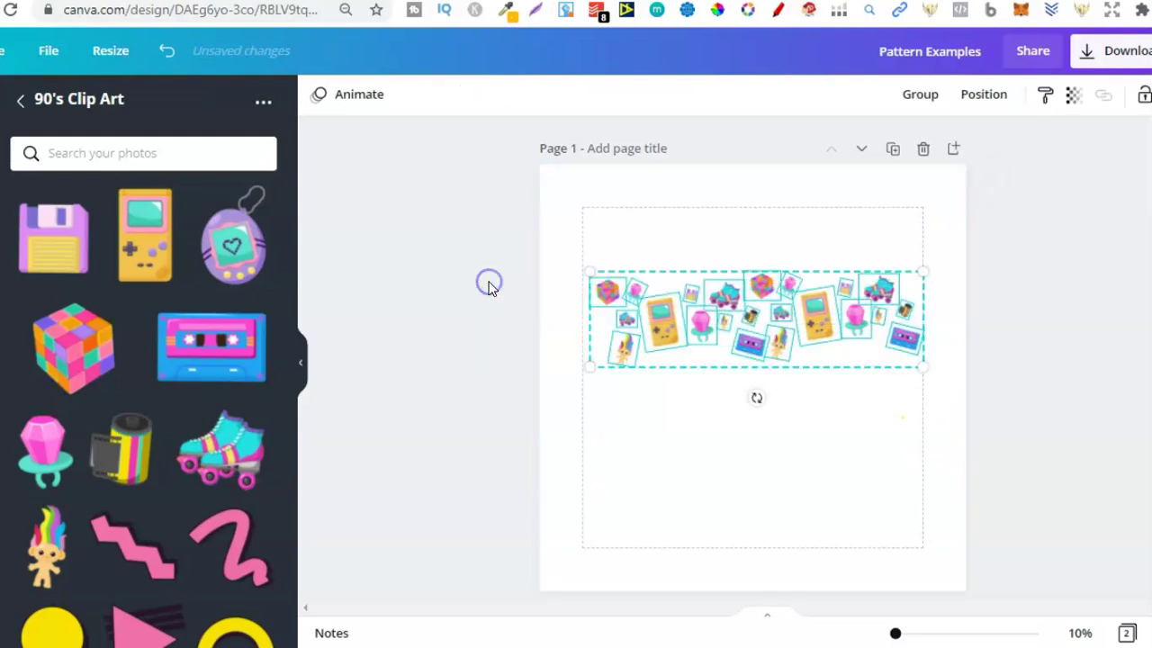
left_click_drag(916, 363, 760, 310)
mouse_move(872, 304)
left_mouse_down()
mouse_move(902, 298)
mouse_move(702, 301)
mouse_move(695, 310)
mouse_move(882, 301)
left_mouse_up()
- Select the whole four-cluster row and move it down to just below the middle of the page
left_click(924, 360)
left_click_drag(923, 357, 499, 269)
left_click(784, 304)
left_click_drag(793, 387, 793, 389)
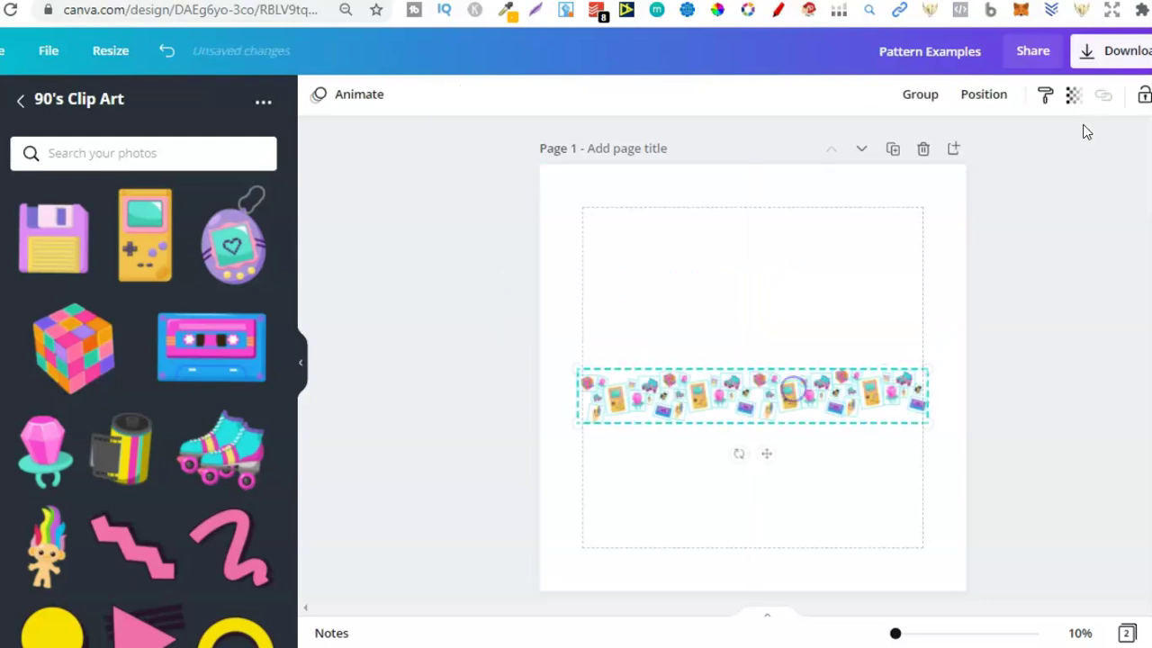
- Stack three copies of the row above the original, offsetting them sideways so the motifs interlock into four rows
key("ctrl+v")
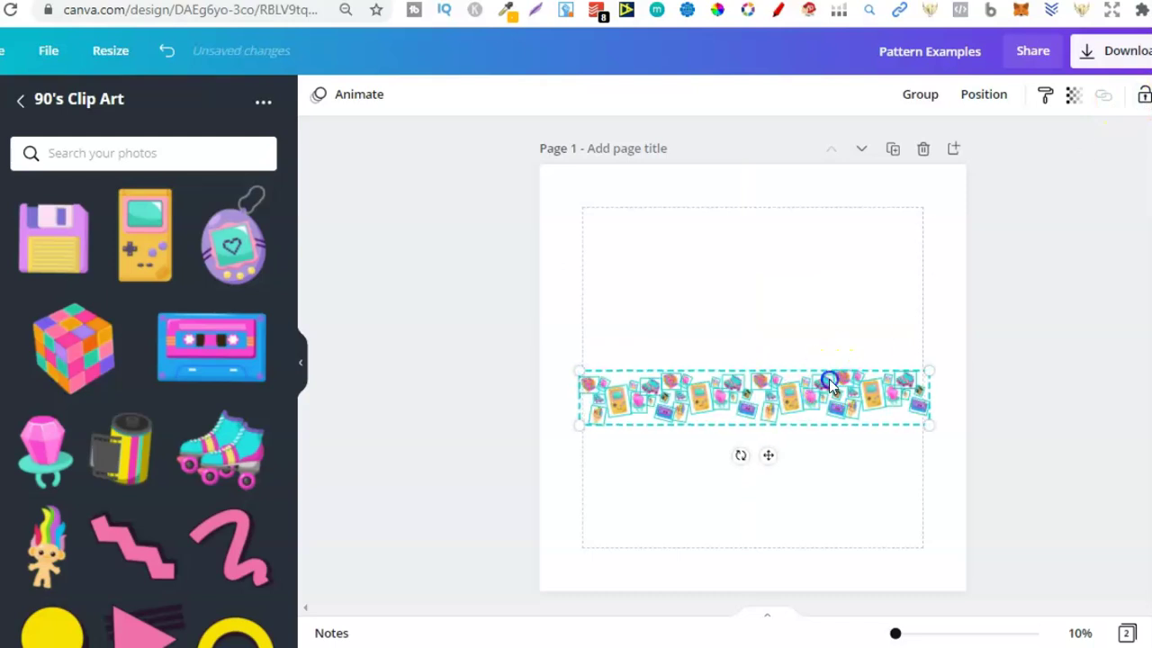
left_click_drag(799, 325, 779, 338)
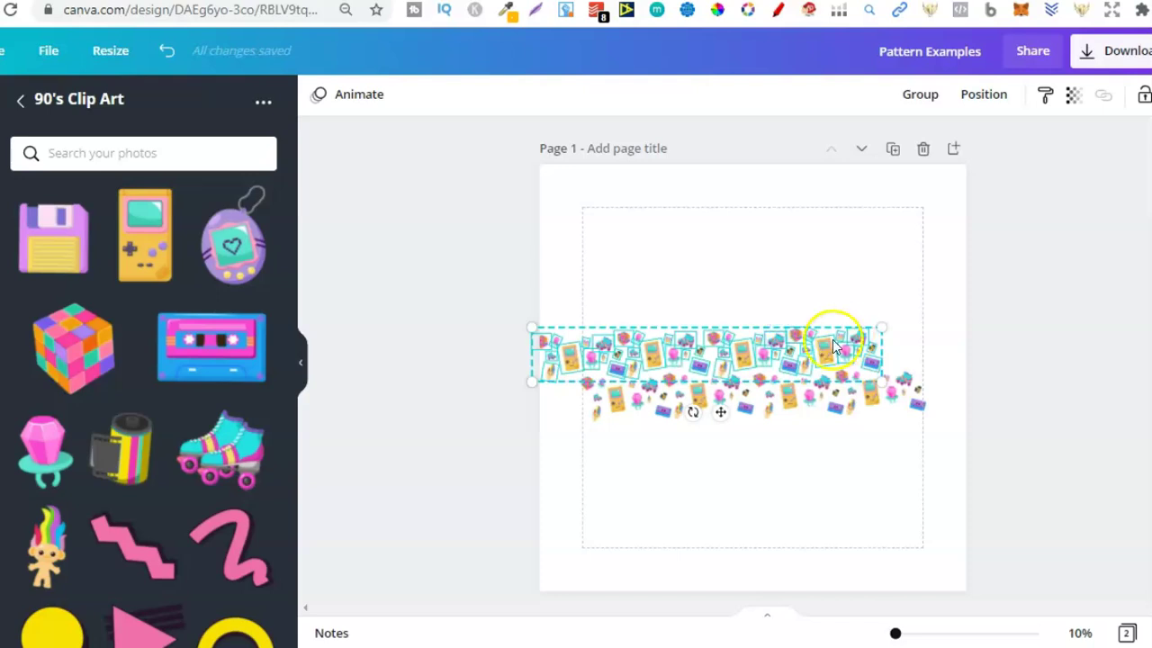
left_click_drag(807, 349, 785, 264)
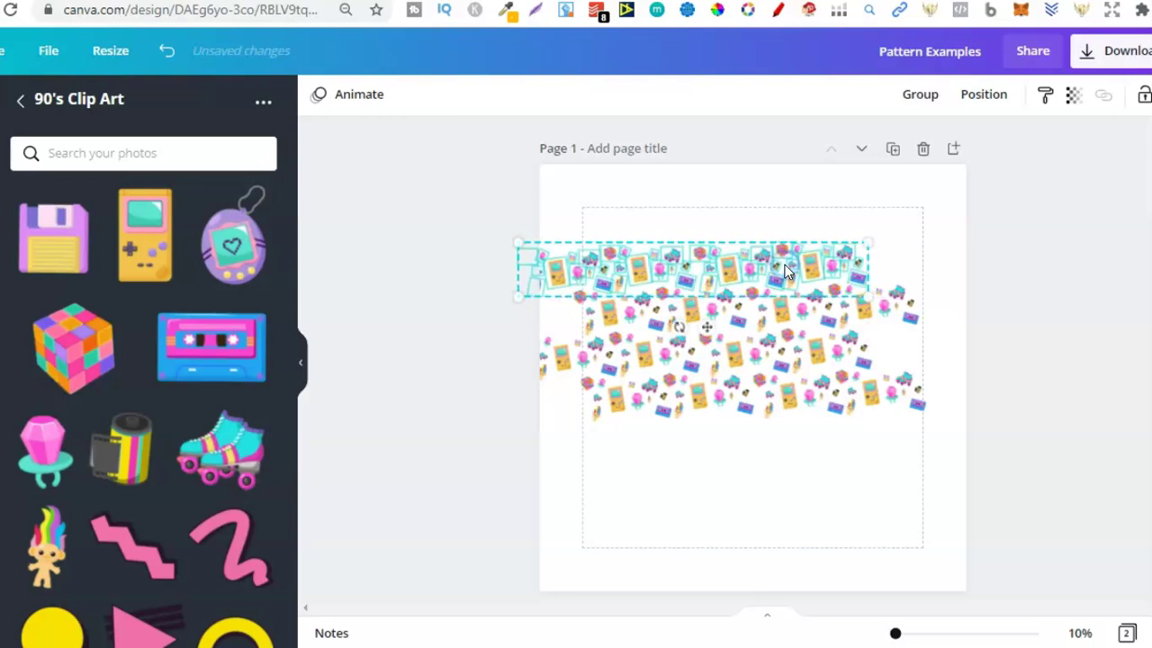
- Move the four-row block to the lower part of the page and fit a duplicate of it directly above
left_click(929, 480)
left_click_drag(943, 454, 446, 221)
left_click_drag(775, 343, 776, 413)
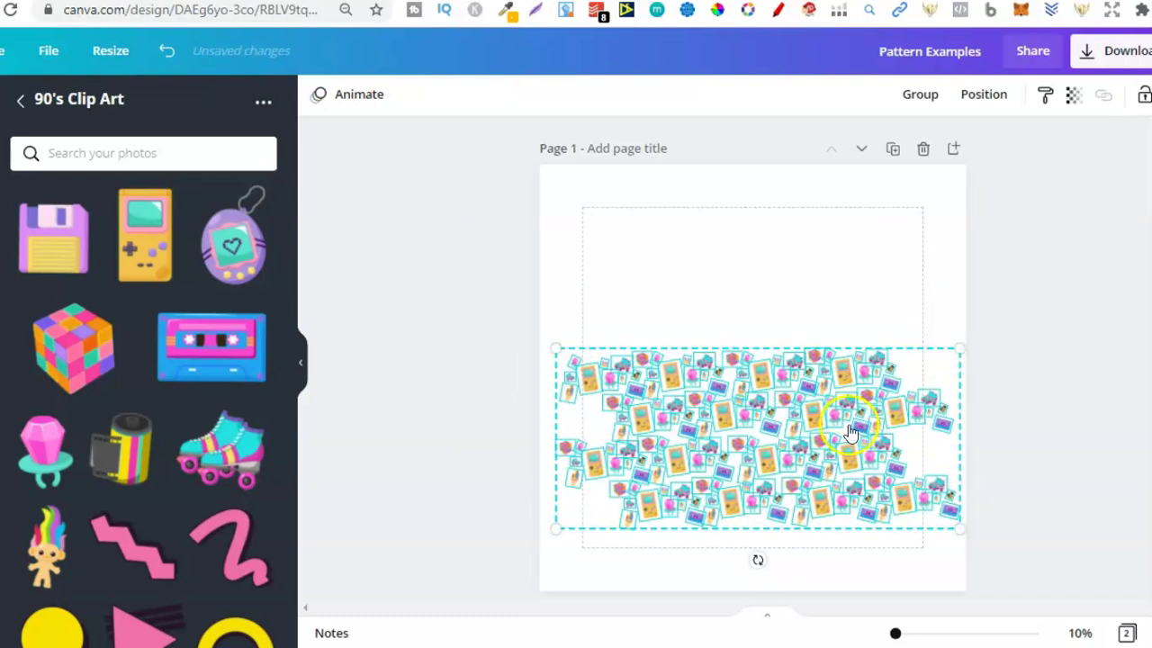
key("ctrl+d")
left_click_drag(828, 352, 815, 252)
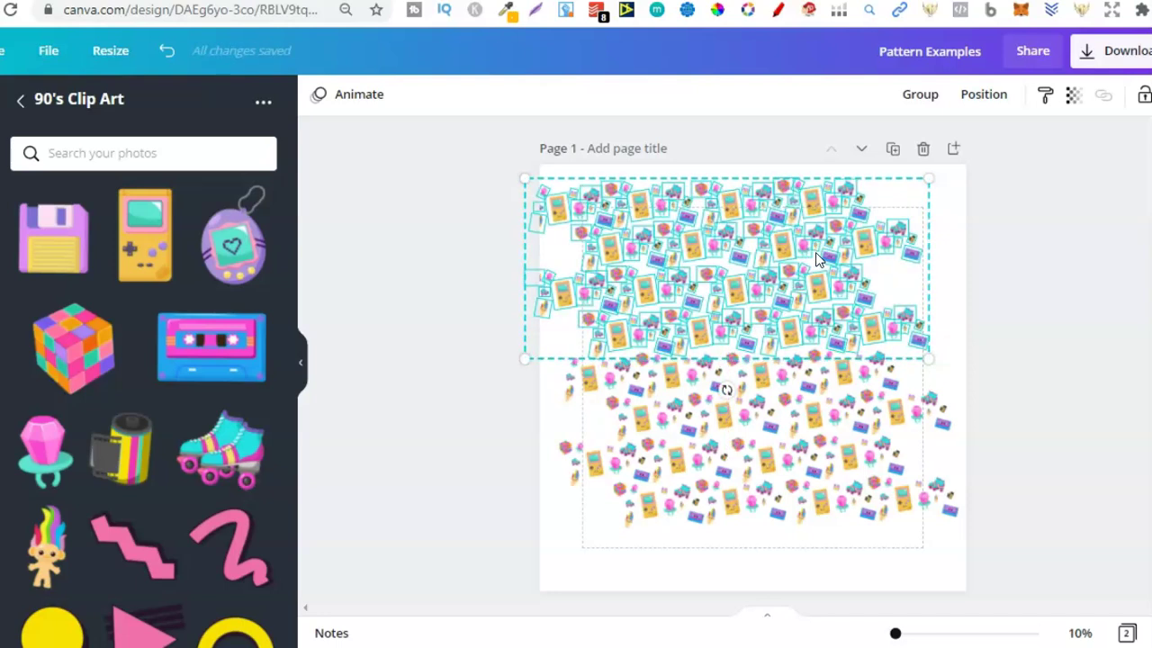
left_click(642, 582)
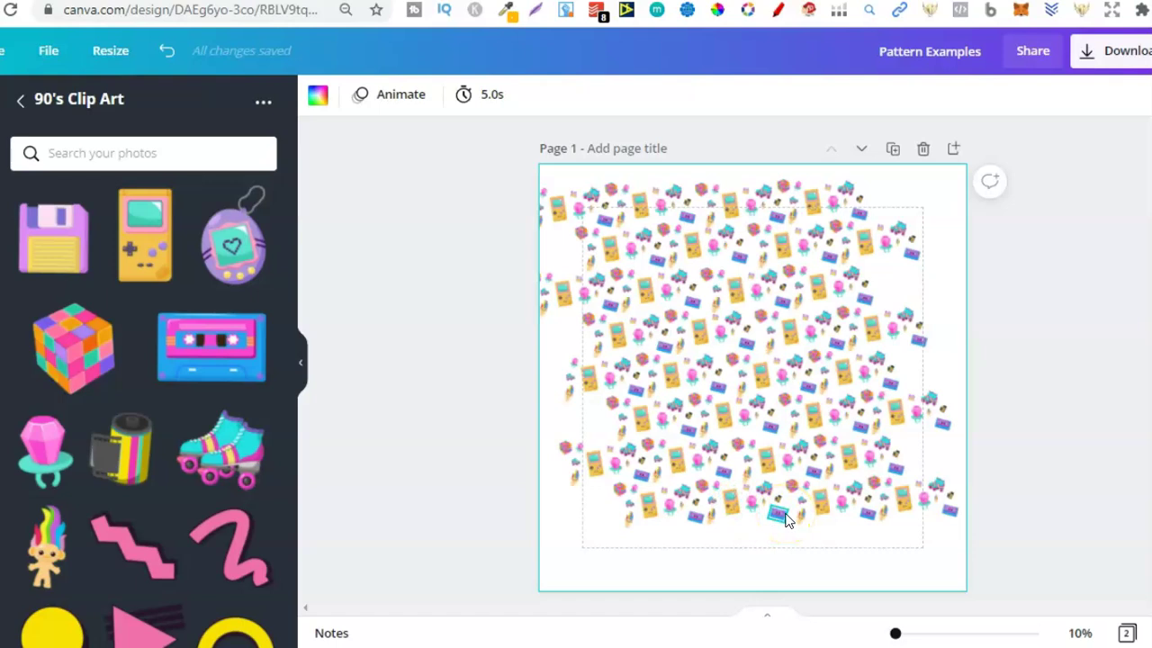
- Delete the uneven clip art protruding along the right edge of the pattern block
left_click(656, 409)
left_click(887, 175)
left_click_drag(887, 178, 967, 563)
key("Delete")
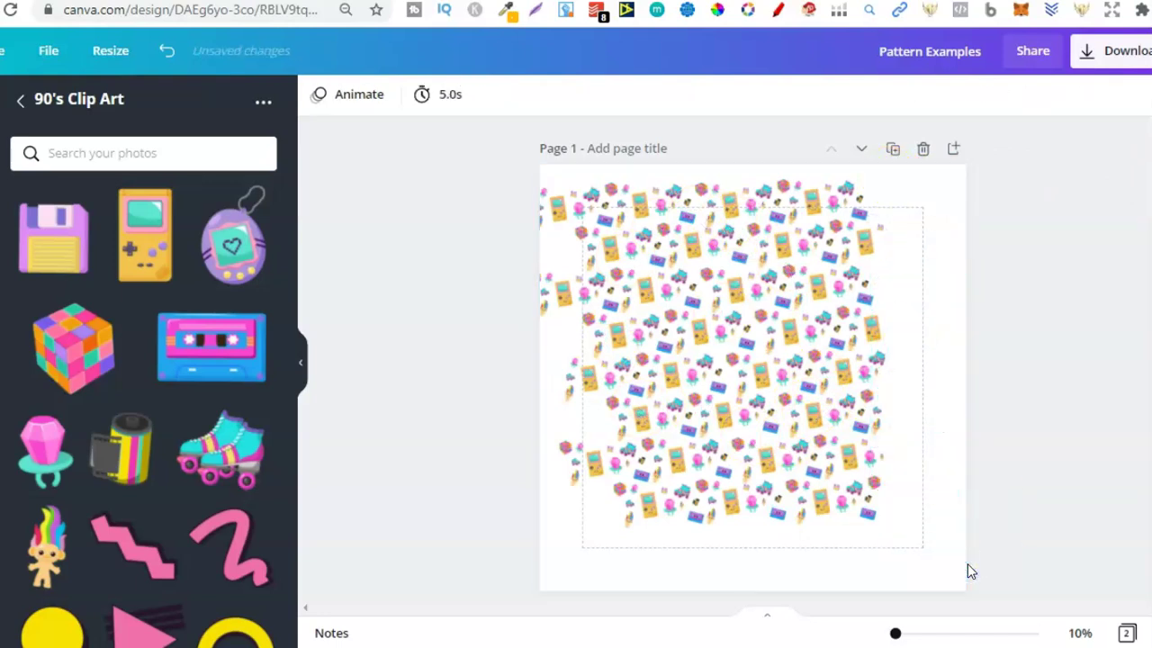
- Delete the uneven clip art along the left edge of the pattern block, including a stray piece at the page border
left_click(572, 285)
left_click_drag(542, 172, 602, 535)
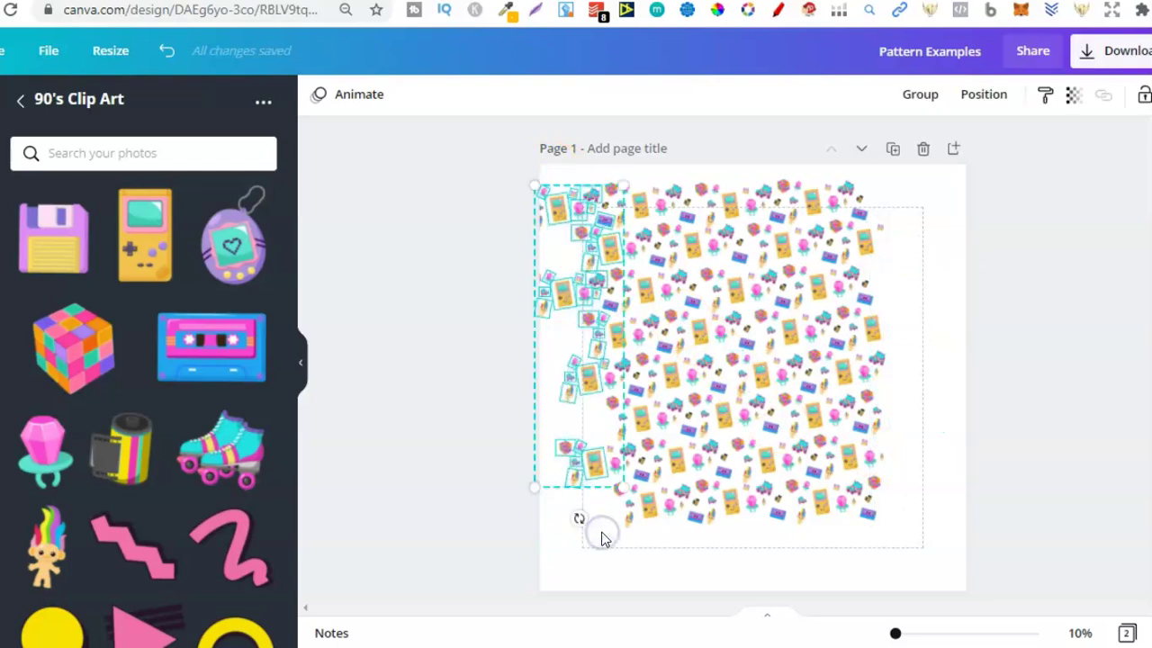
key("Delete")
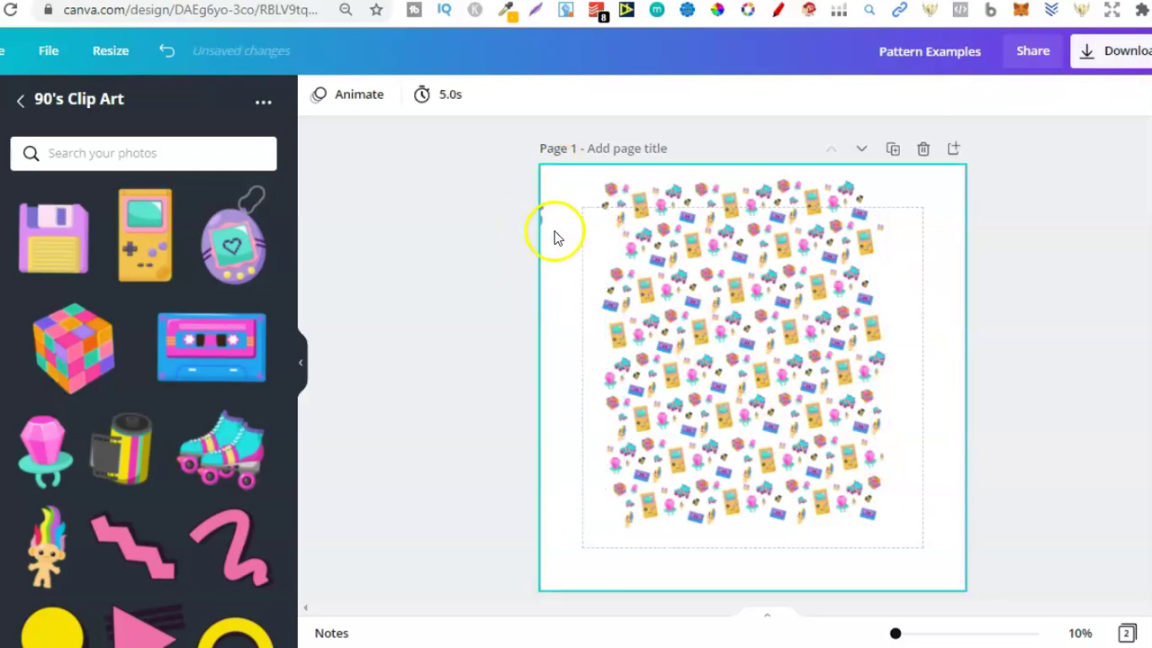
left_click_drag(563, 243, 506, 190)
key("Delete")
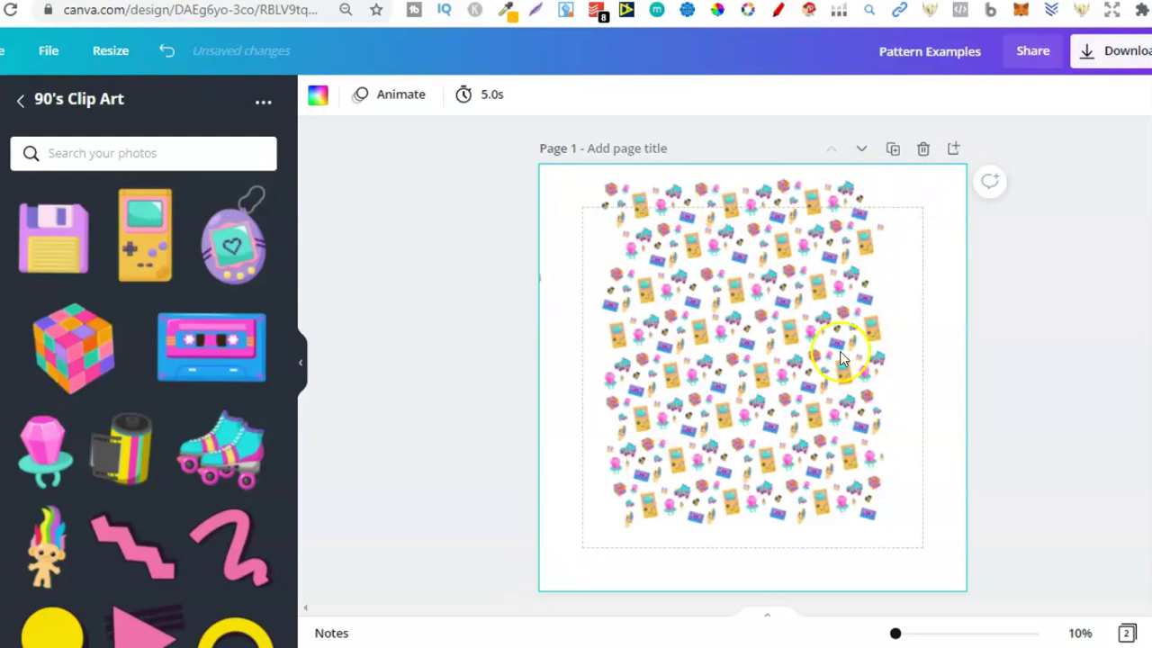
- Group all the remaining clip art and enlarge the group until it extends past the page edges
left_click_drag(916, 180, 524, 565)
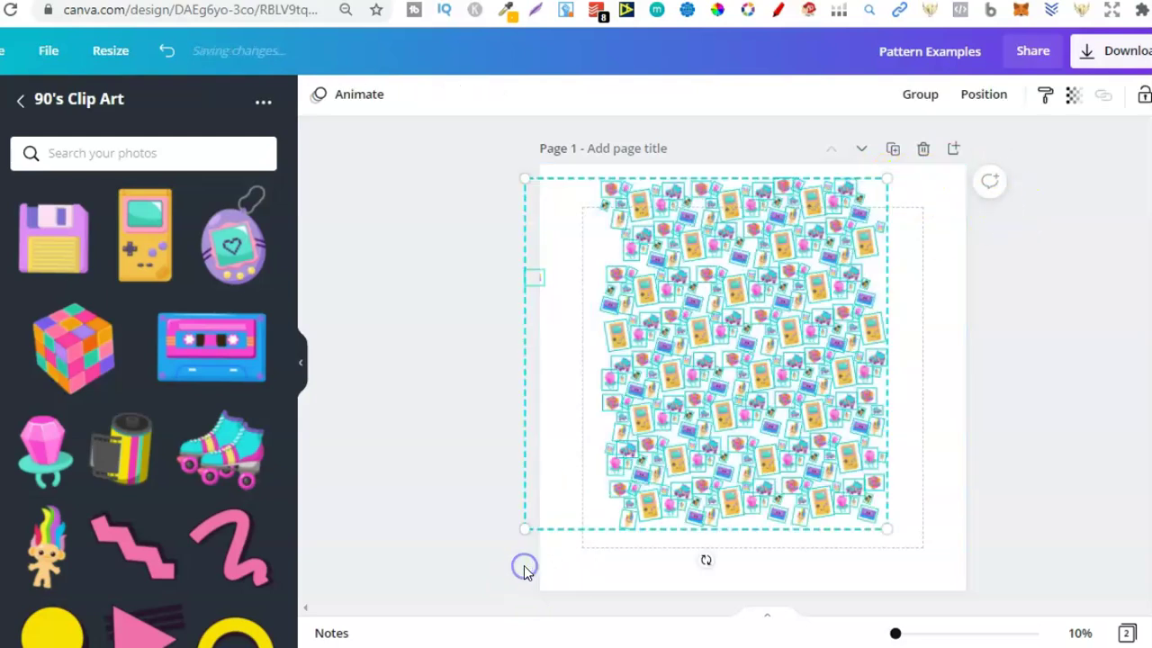
left_click(920, 95)
left_click_drag(976, 595, 1012, 621)
left_click_drag(527, 173, 304, 45)
- Shift the enlarged pattern group slightly upward so it covers the whole page, and deselect it
left_click(717, 280)
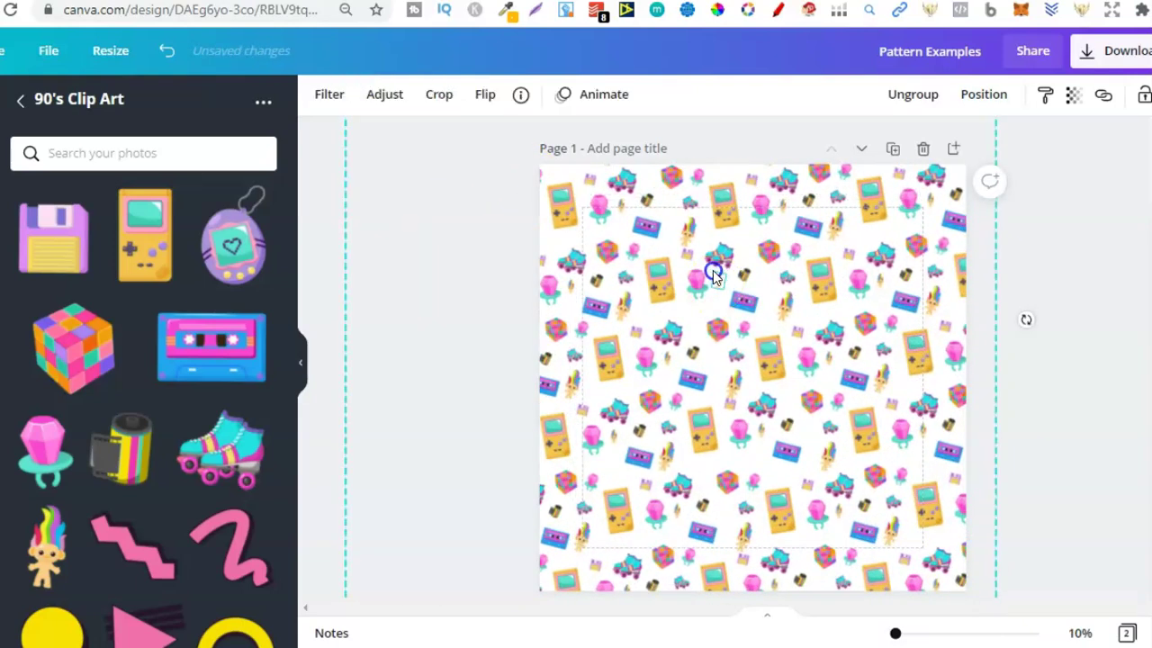
left_click_drag(713, 275, 712, 258)
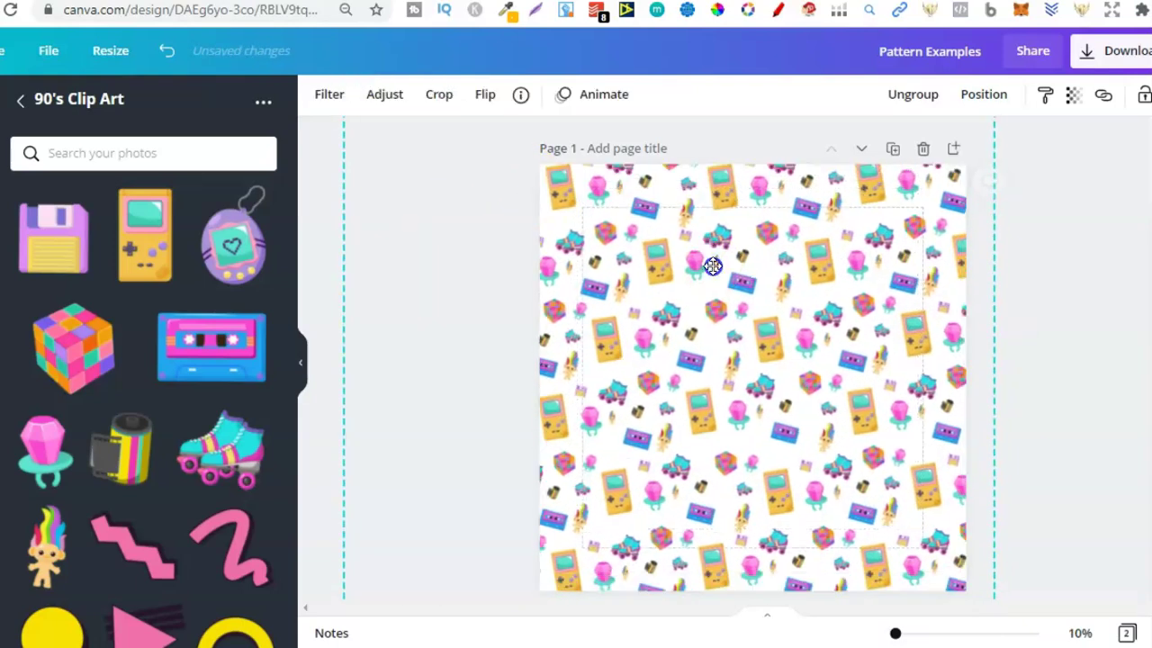
left_click(1085, 288)
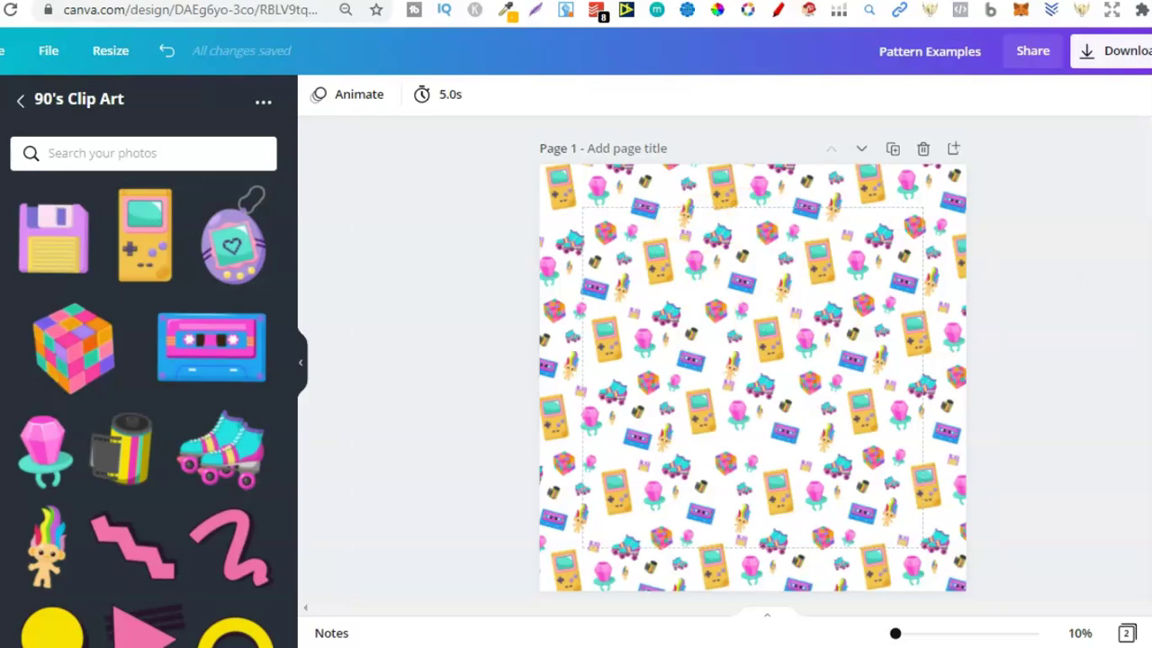
scroll(752, 369, "down", 5)
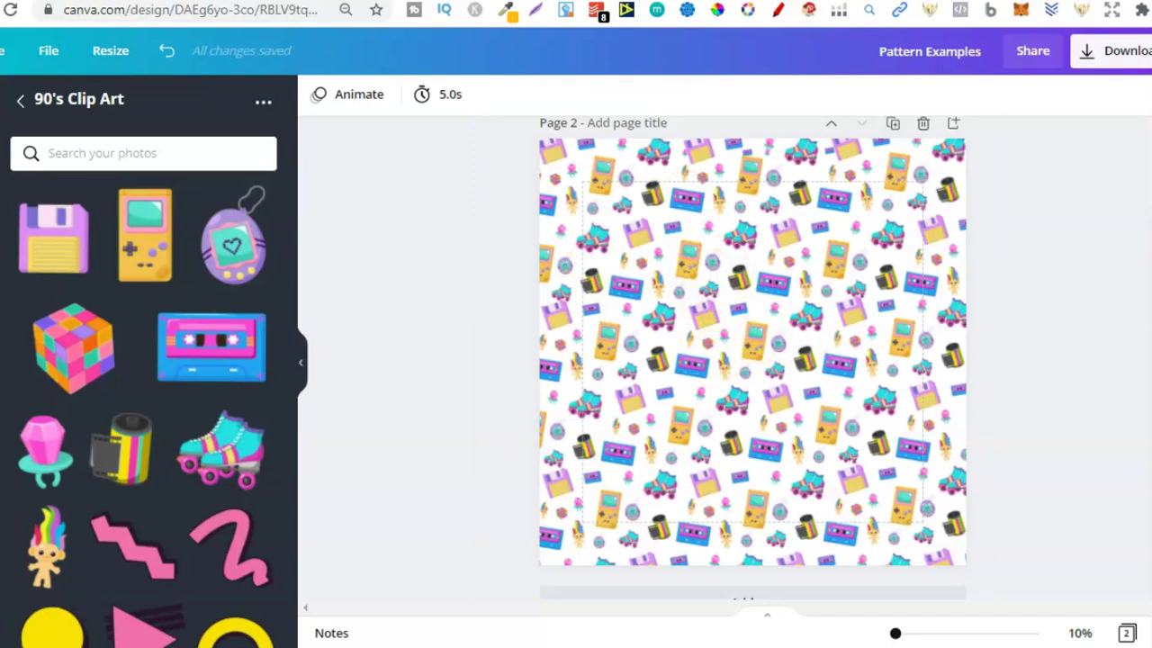
- Compare the two pattern pages and delete page 1, keeping the pattern with floppy disks and cassettes
scroll(753, 360, "up", 5)
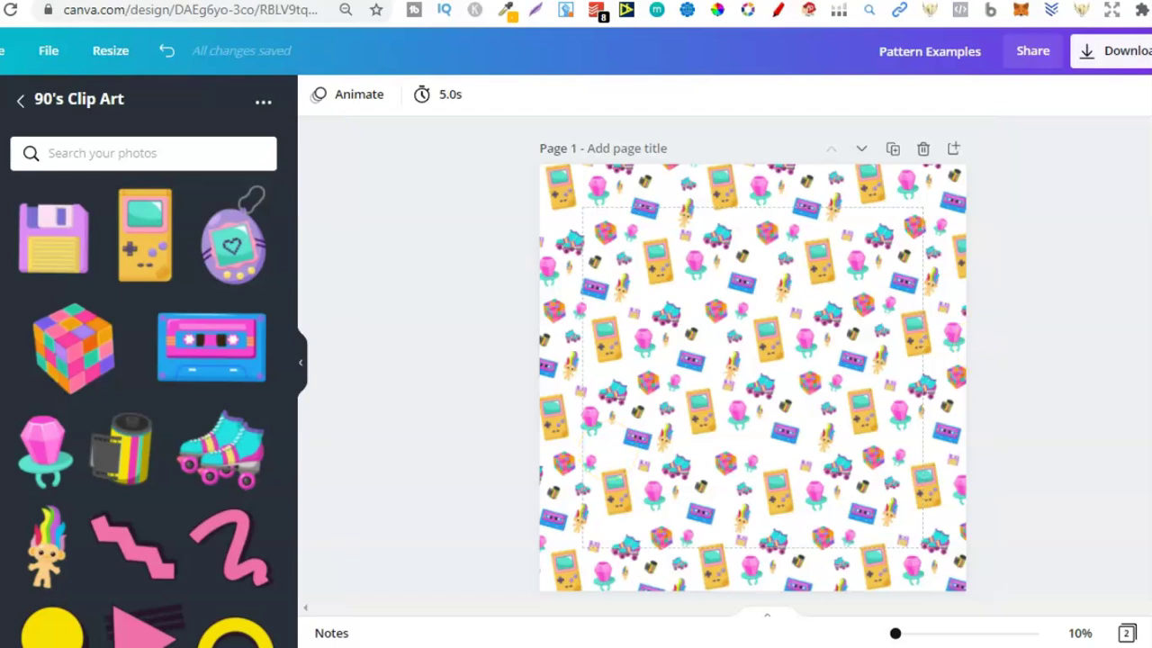
scroll(862, 351, "down", 5)
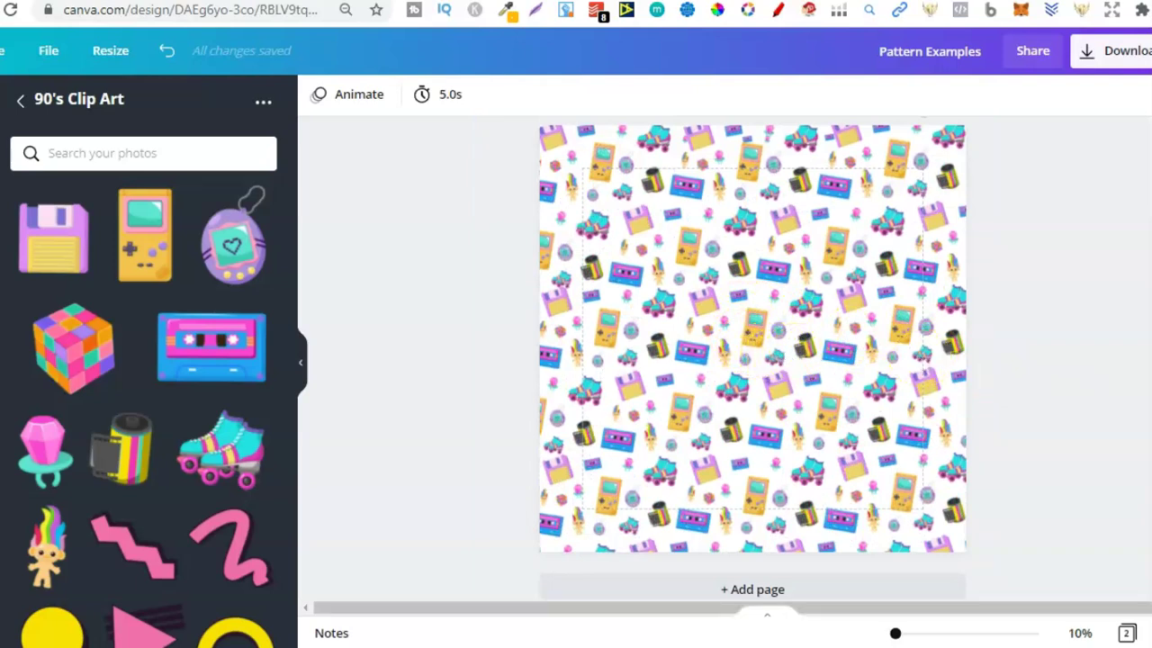
scroll(752, 360, "up", 5)
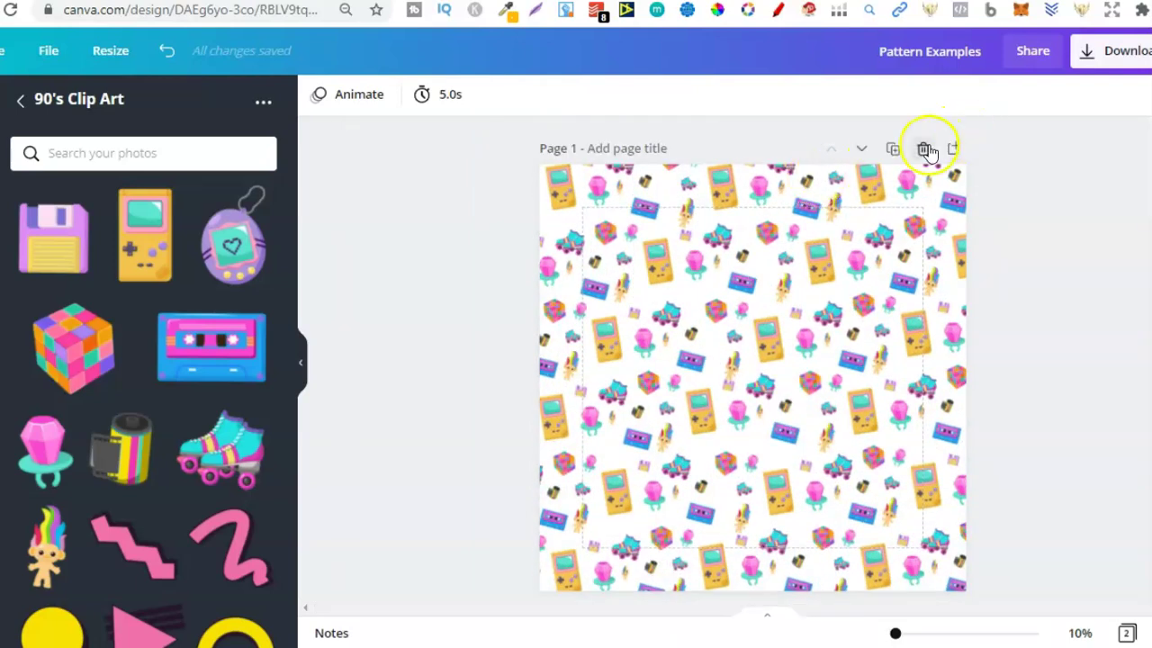
left_click(923, 148)
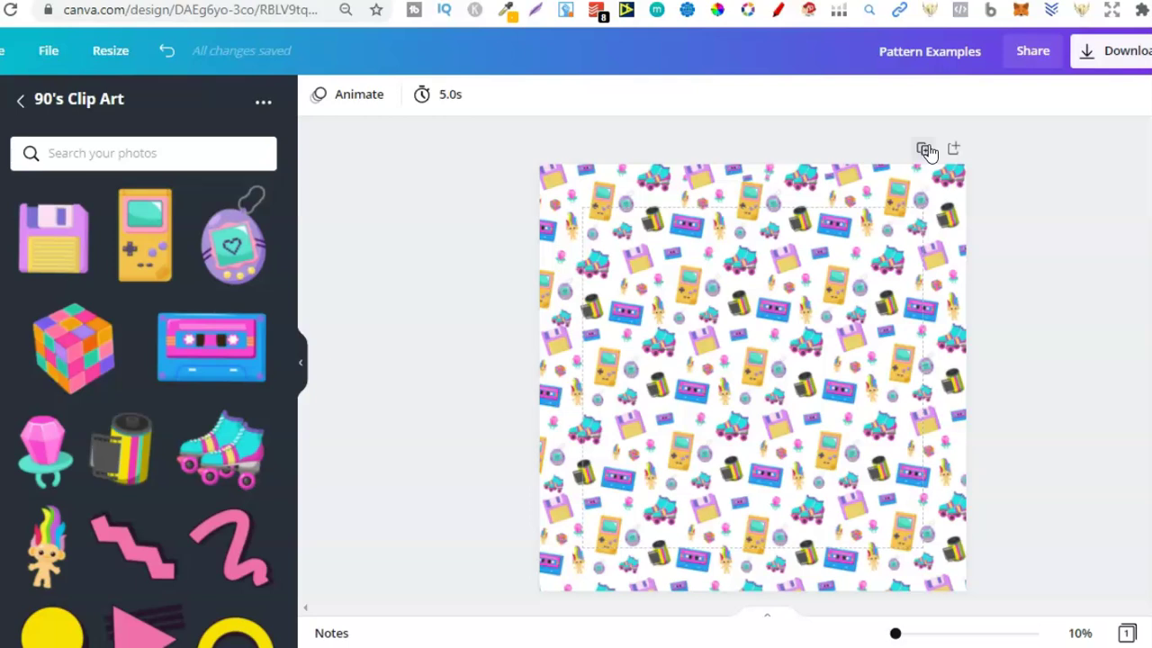
key("ctrl+Tab")
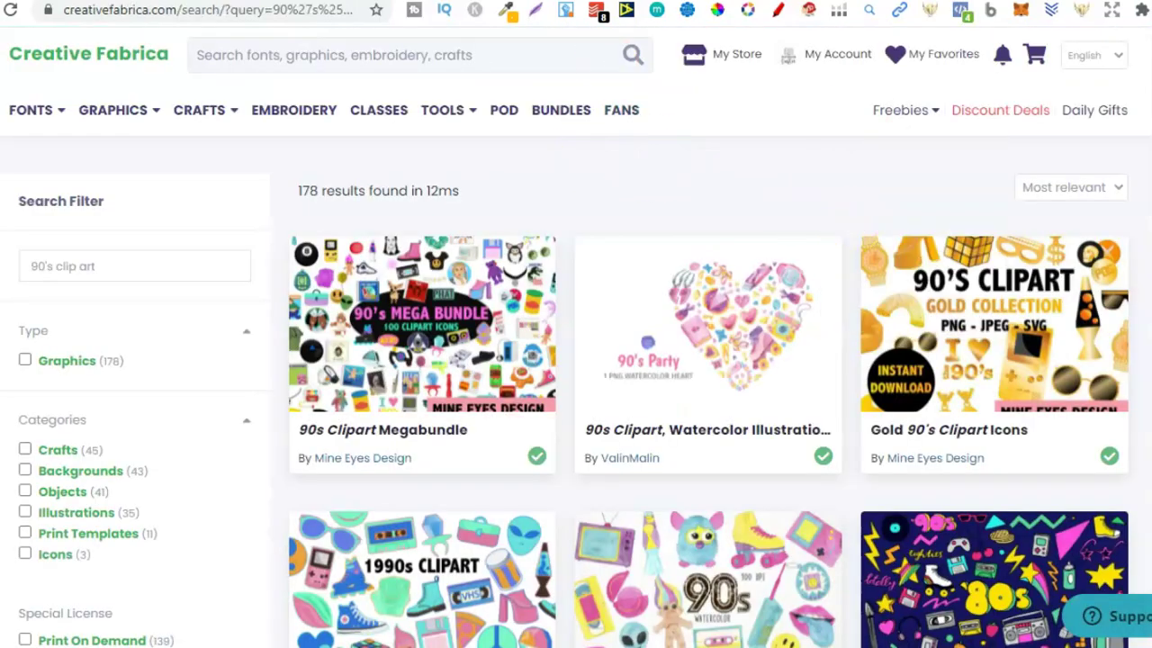
key("ctrl+shift+Tab")
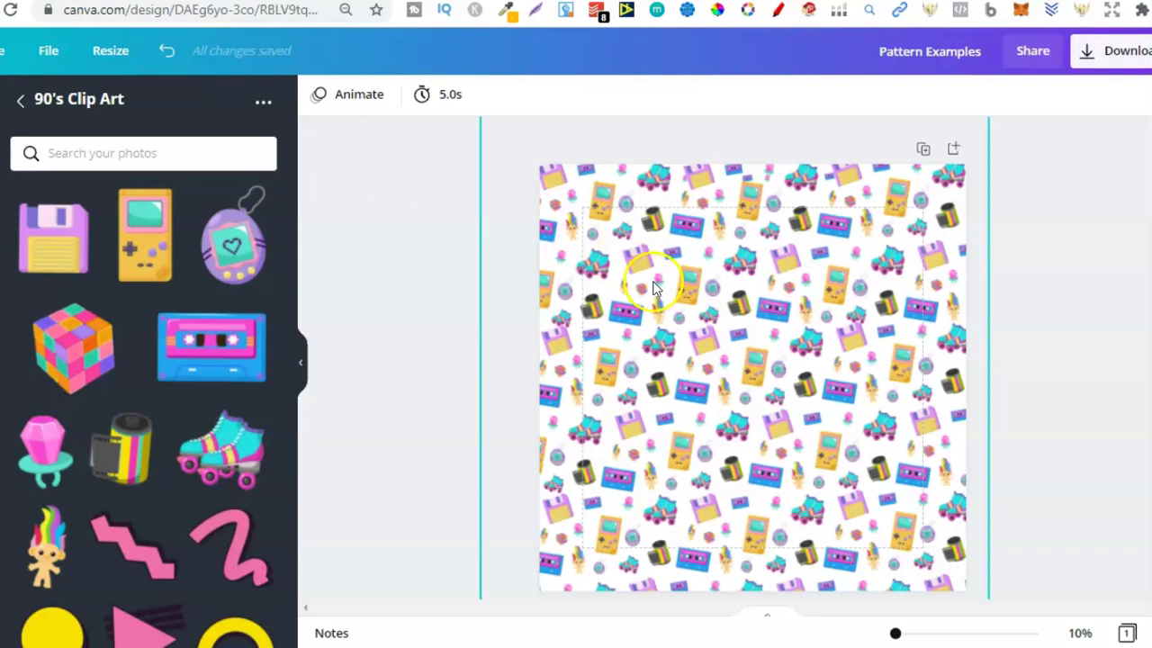
- Download the pattern design as a PNG with a transparent background
left_click(1119, 50)
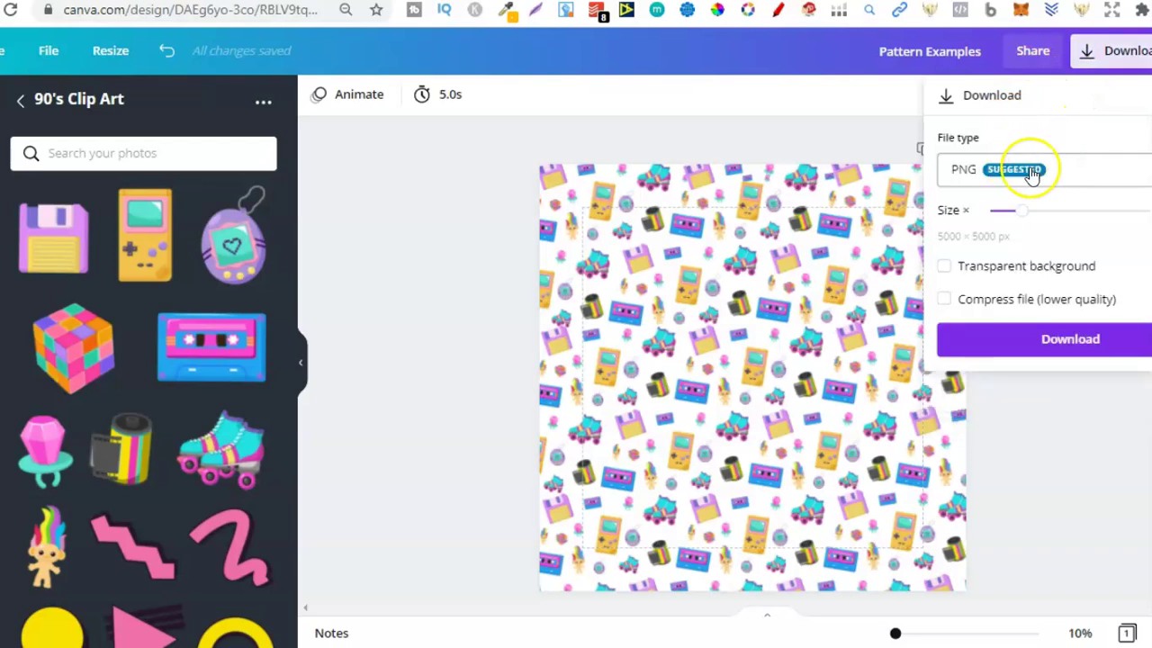
left_click(943, 268)
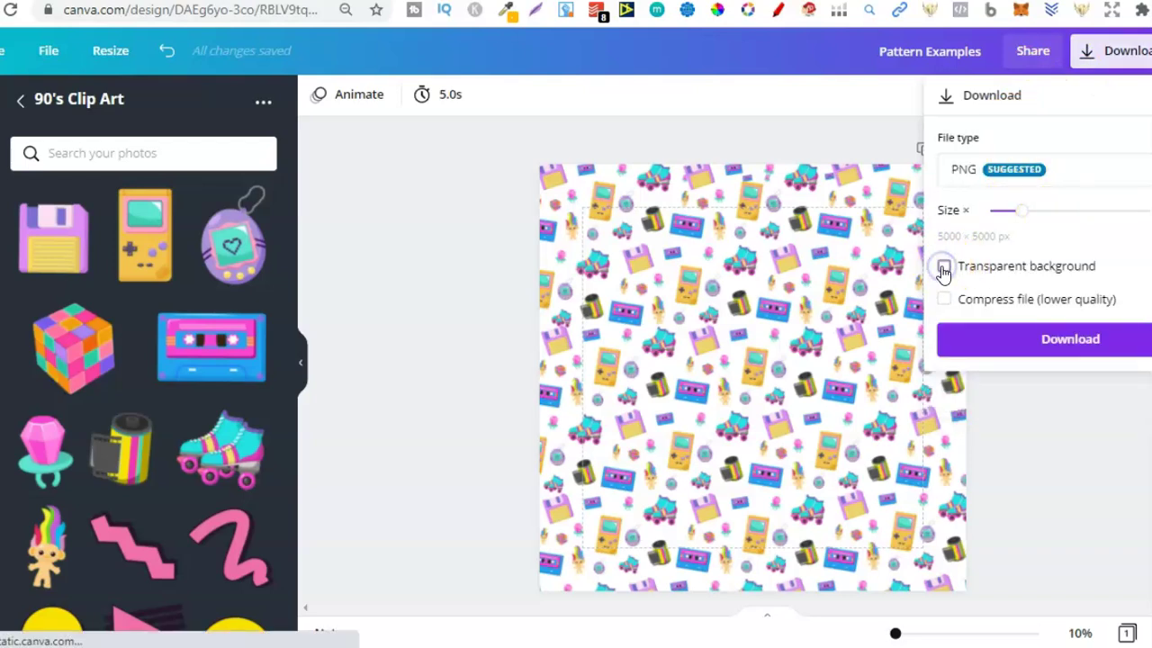
left_click(942, 268)
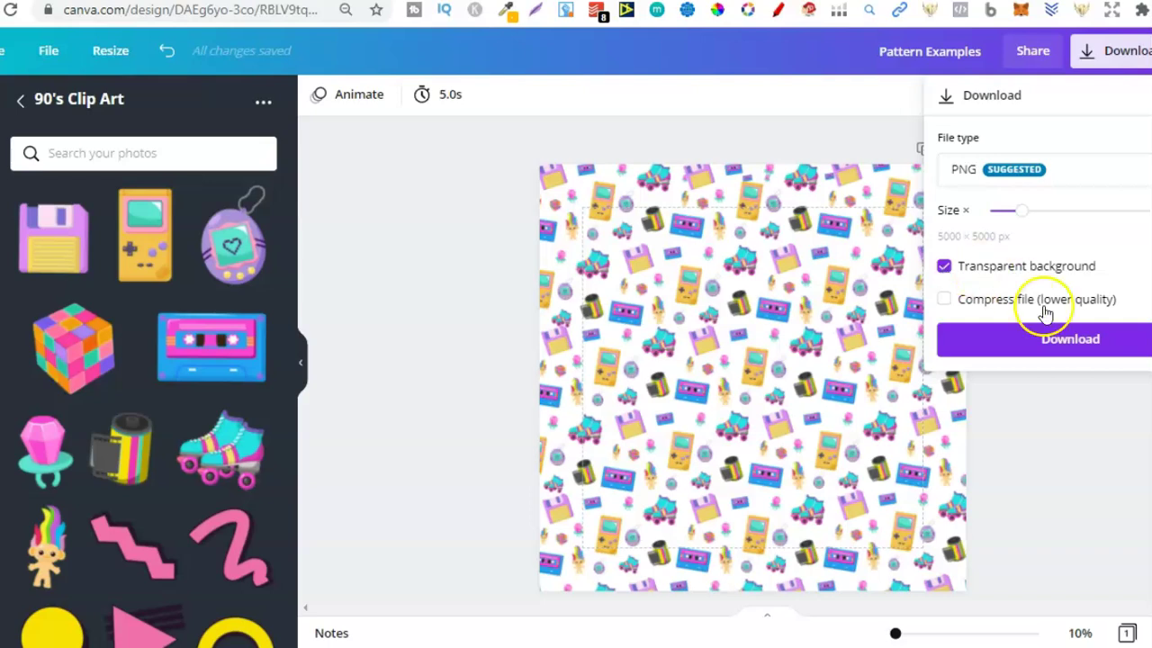
left_click(1089, 351)
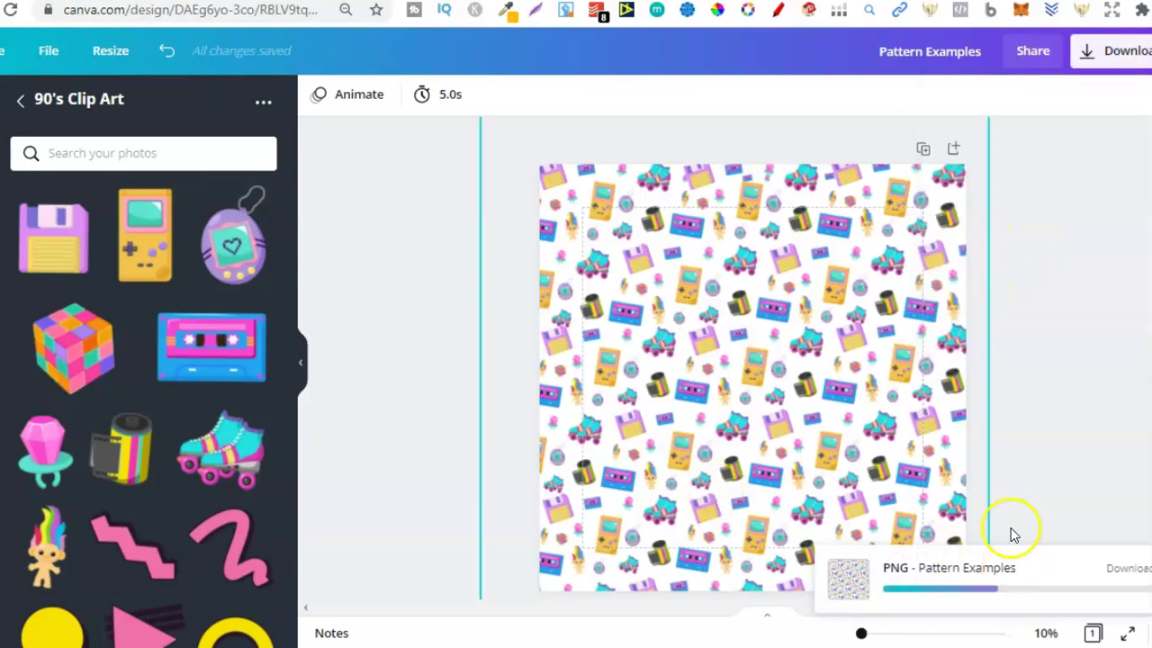
- Switch to the Composition Notebook Cover Example 8.5x11 design and upload the downloaded Pattern Examples.png
key("ctrl+Tab")
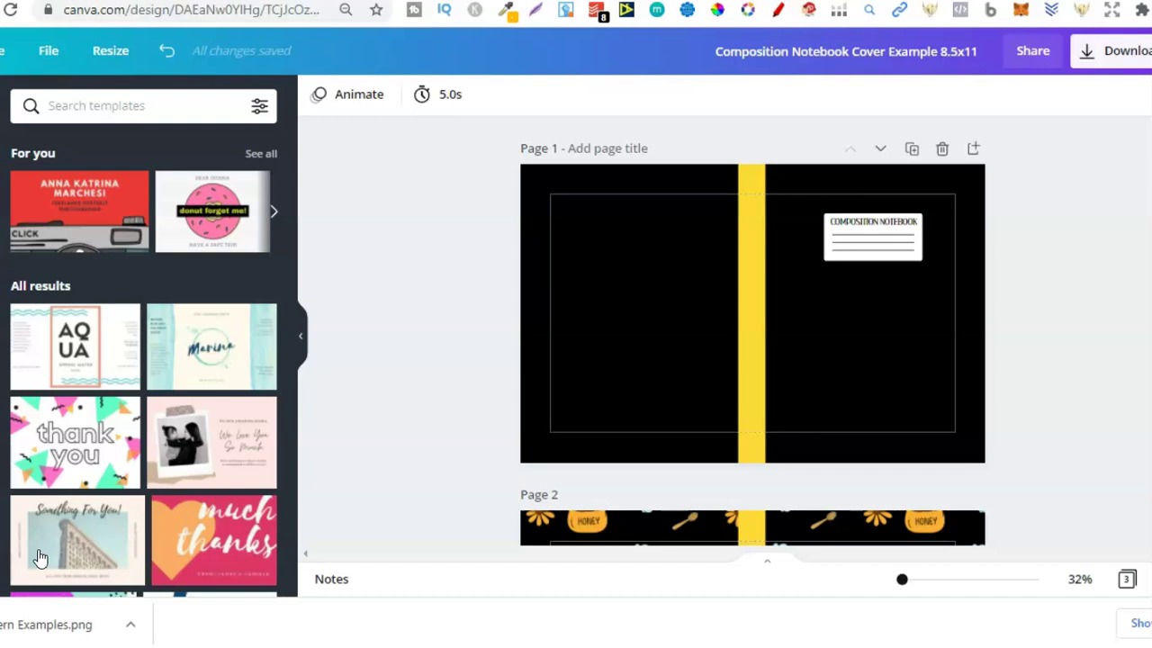
left_click_drag(80, 624, 160, 305)
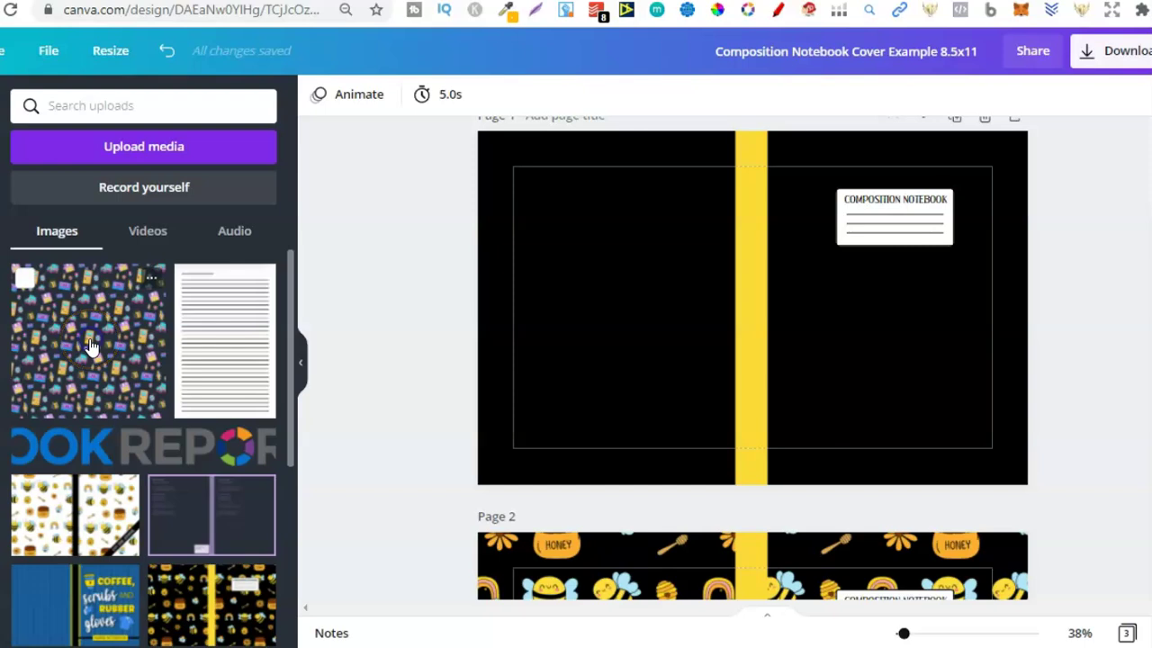
- Place the uploaded 90's pattern on page 1 and enlarge it until it covers the whole front cover
left_click(619, 251)
left_click_drag(752, 222, 897, 159)
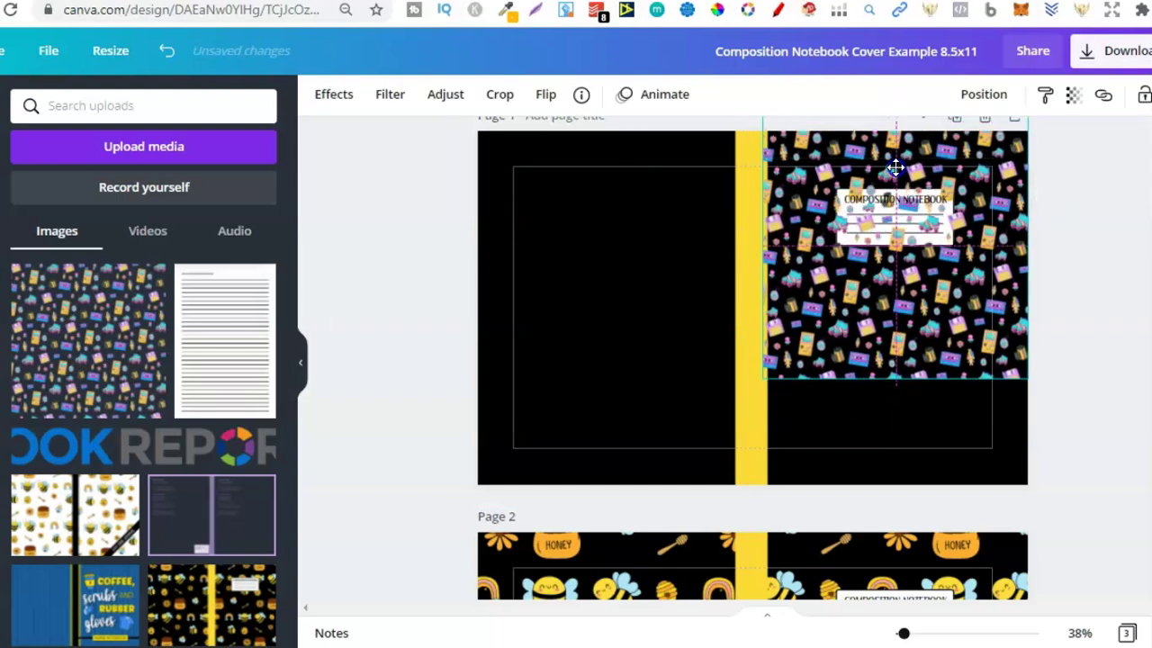
left_click_drag(1023, 373, 1150, 509)
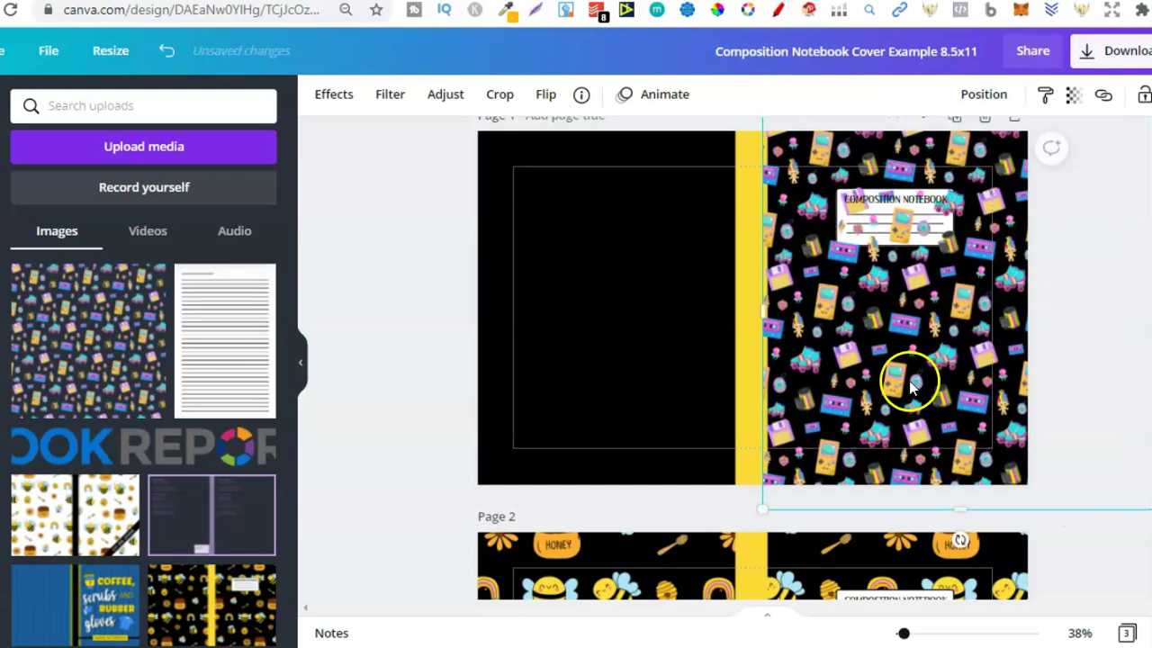
left_click_drag(909, 381, 895, 380)
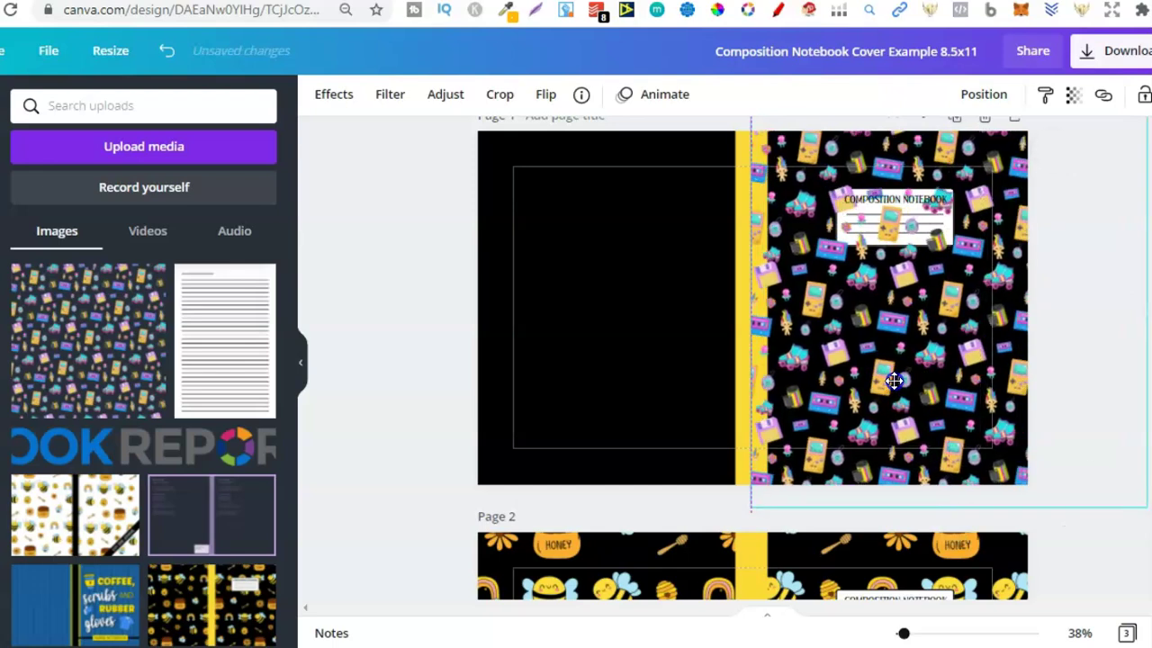
- Send the pattern to the back and bring it forward until it sits behind the title label and spine
left_click(974, 96)
left_click(913, 180)
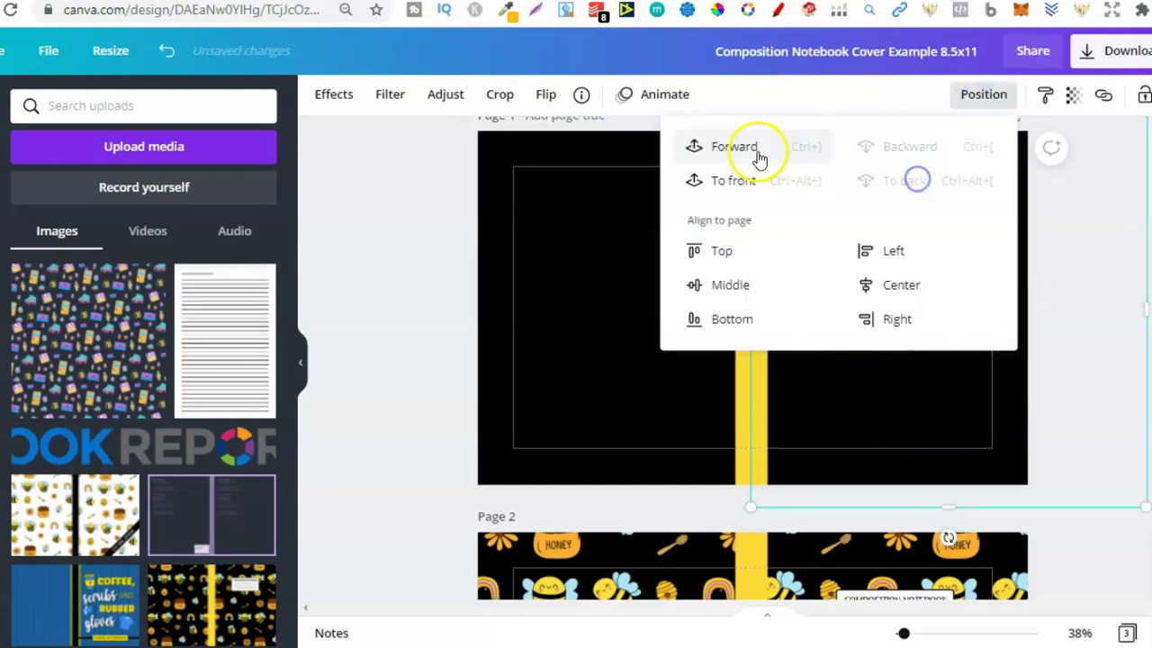
left_click(757, 154)
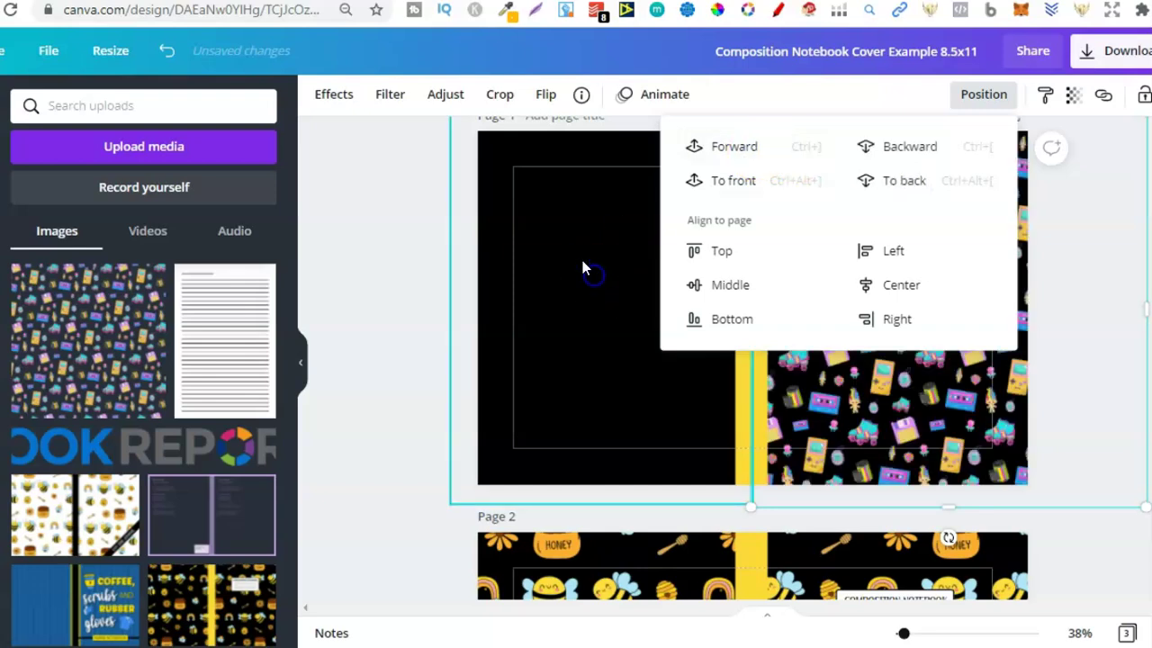
- Try a light blue fill on the black rectangle covering the back cover
left_click(596, 281)
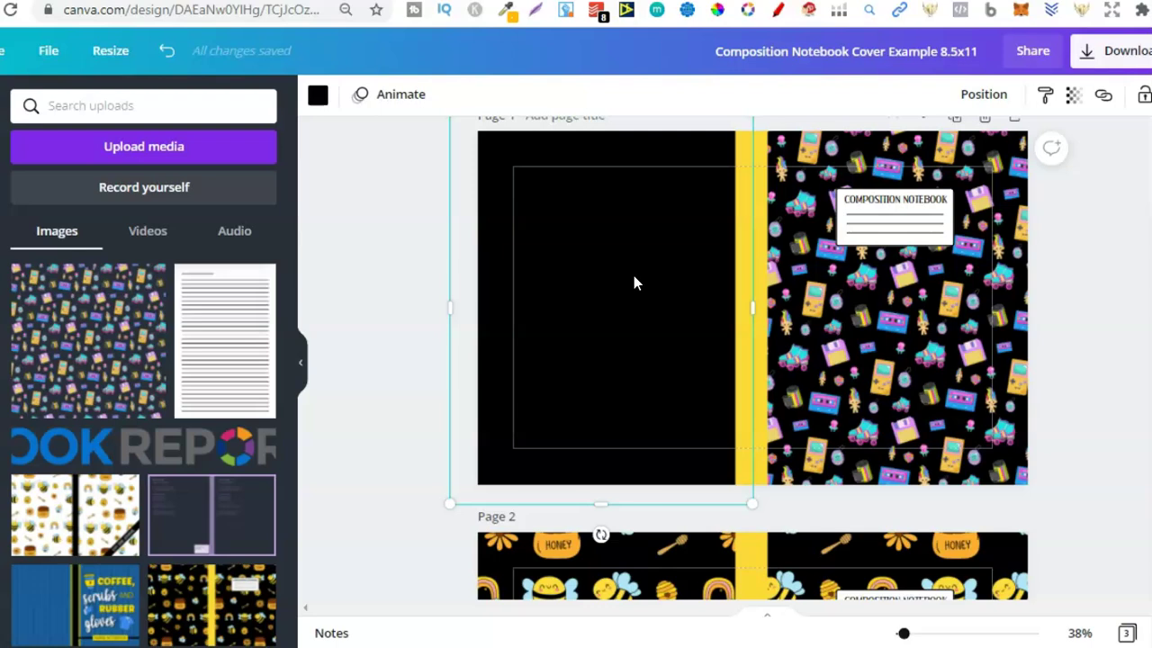
left_click(527, 246)
left_click(735, 364)
left_click(871, 369)
left_click(320, 97)
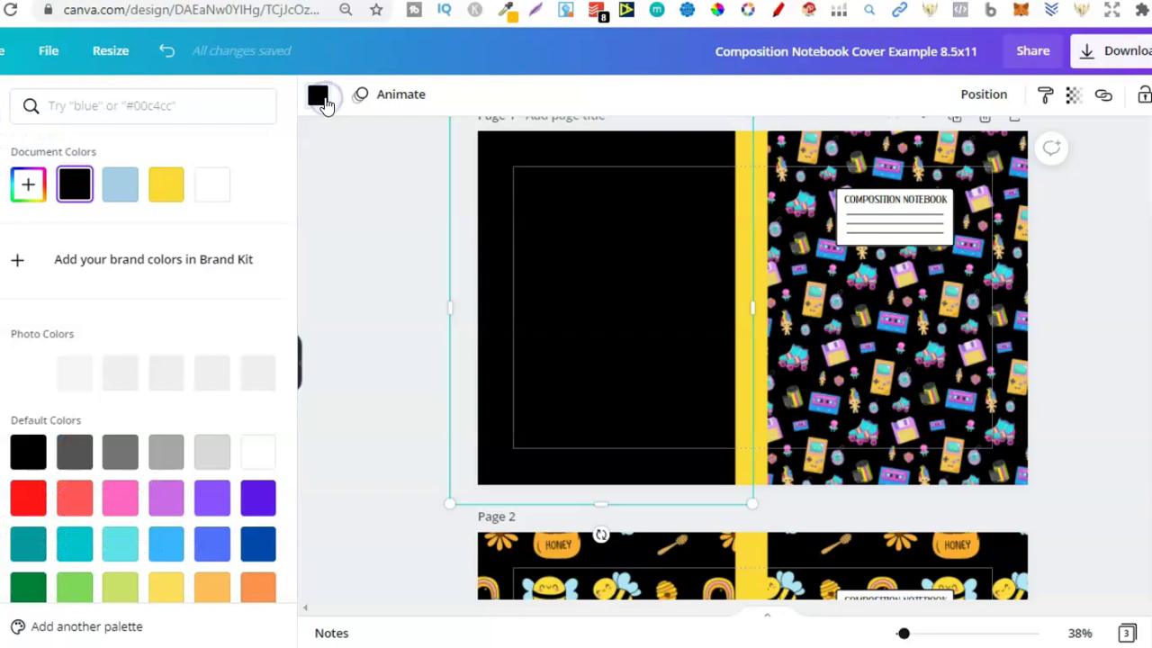
left_click(124, 188)
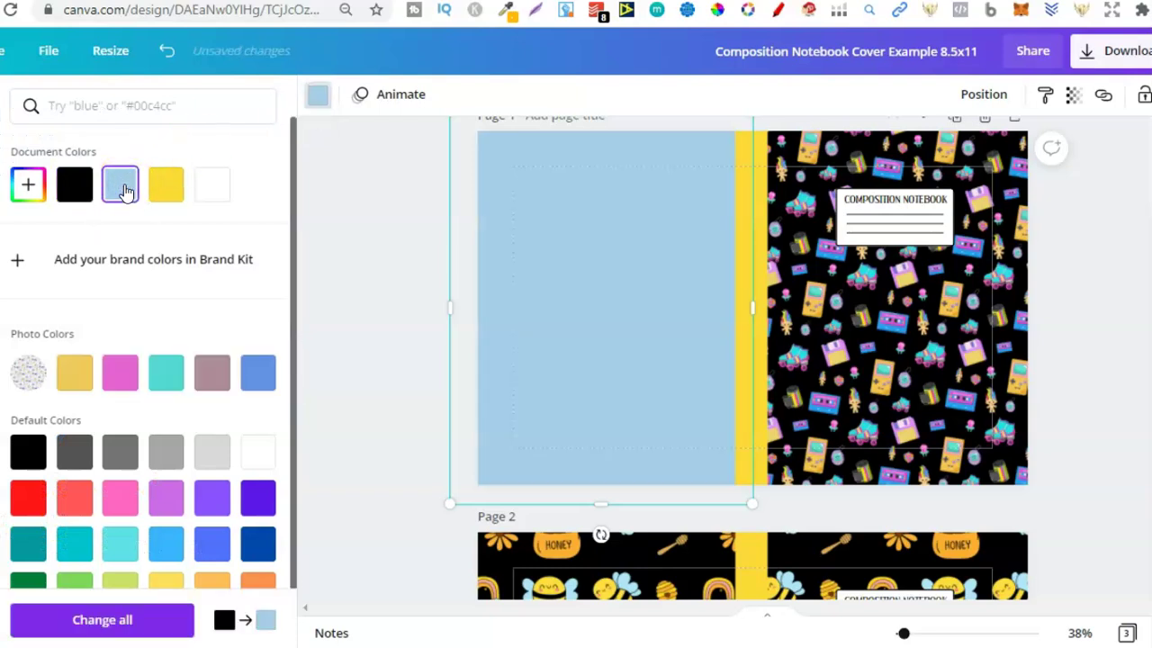
- Move the pattern aside to check the background beneath it, and undo both the move and the light blue fill
left_click_drag(830, 352, 904, 352)
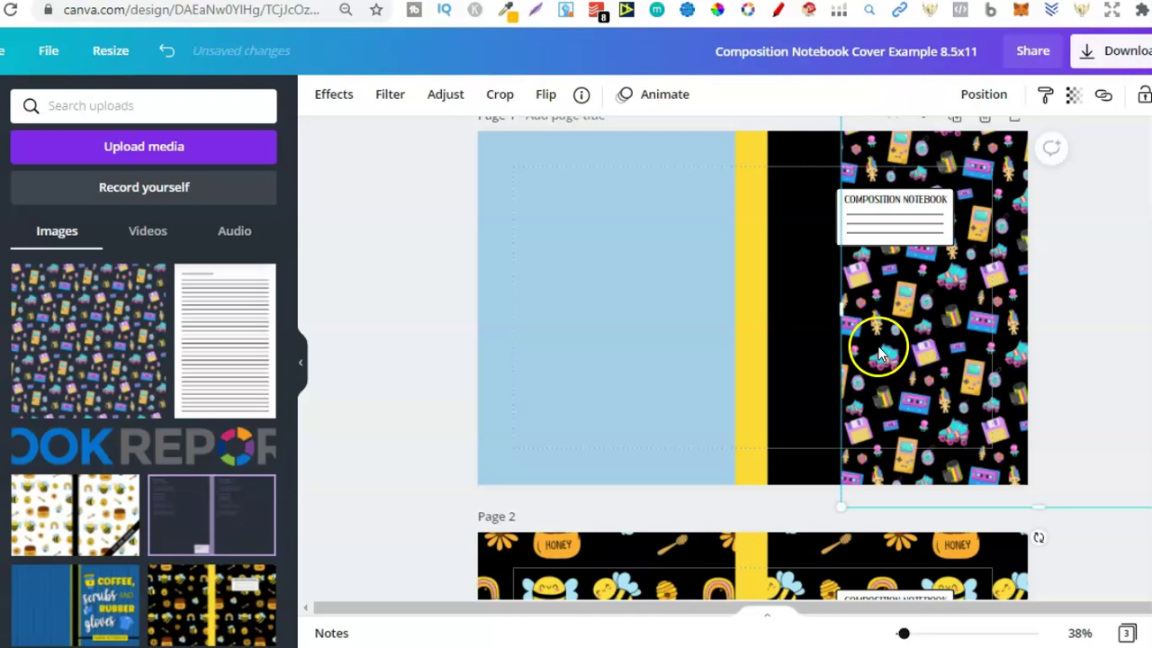
left_click(166, 52)
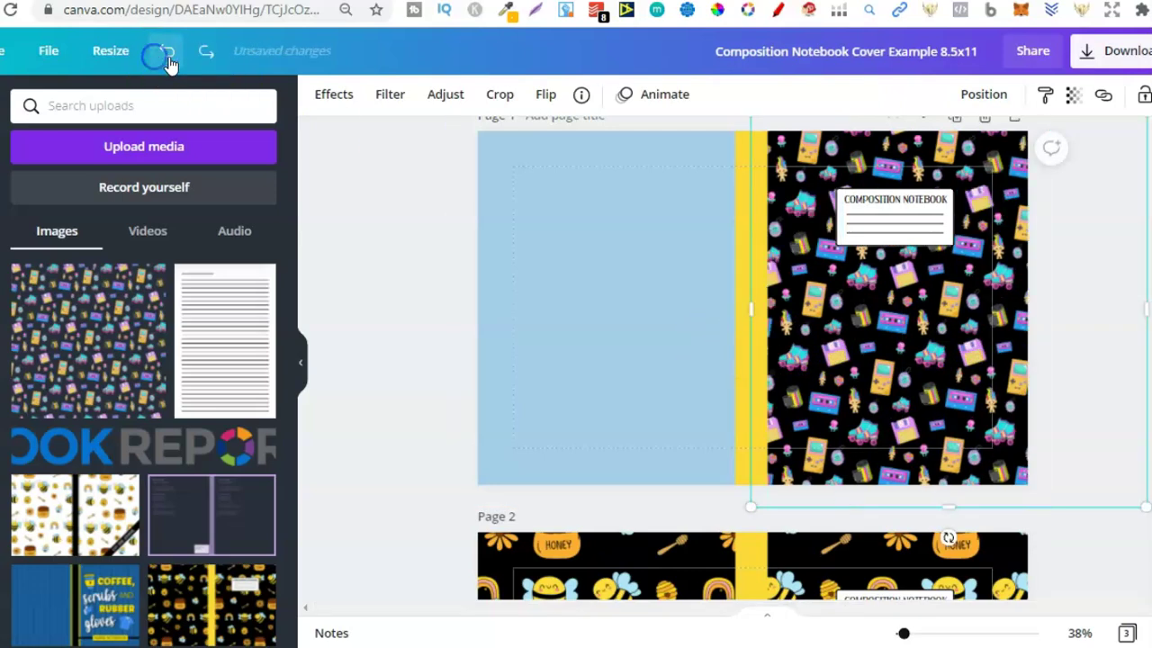
left_click(165, 52)
- Slide the pattern away from the spine and shift the front cover's black background rectangle left past the spine
left_click_drag(838, 340, 915, 342)
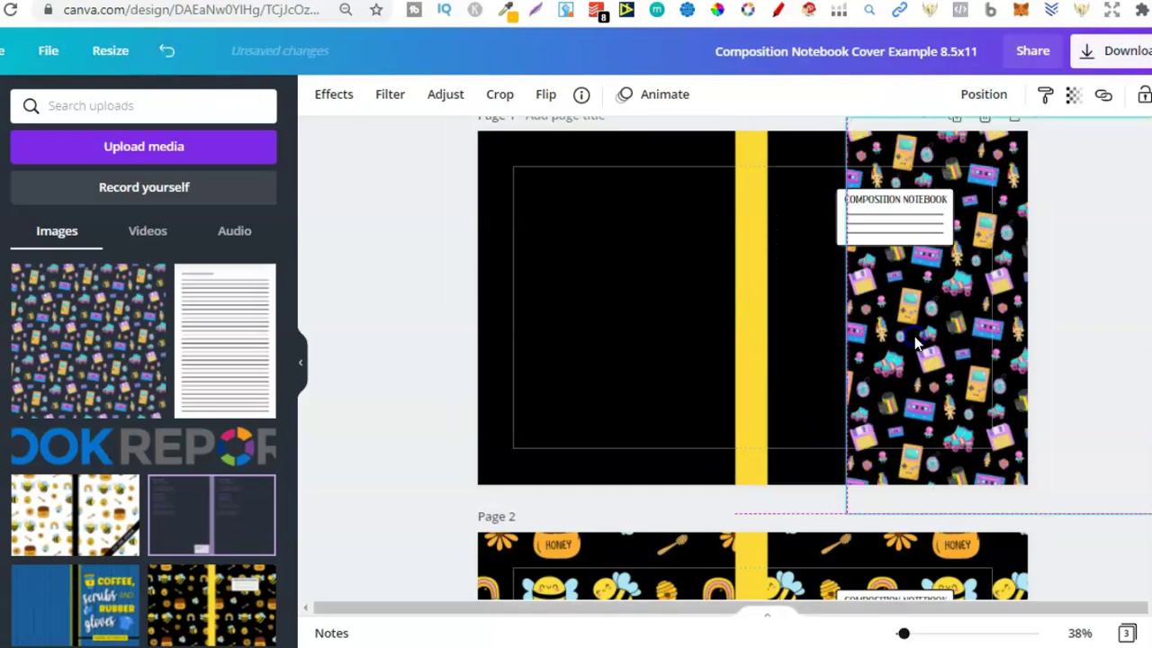
left_click(797, 321)
left_click_drag(747, 266, 649, 288)
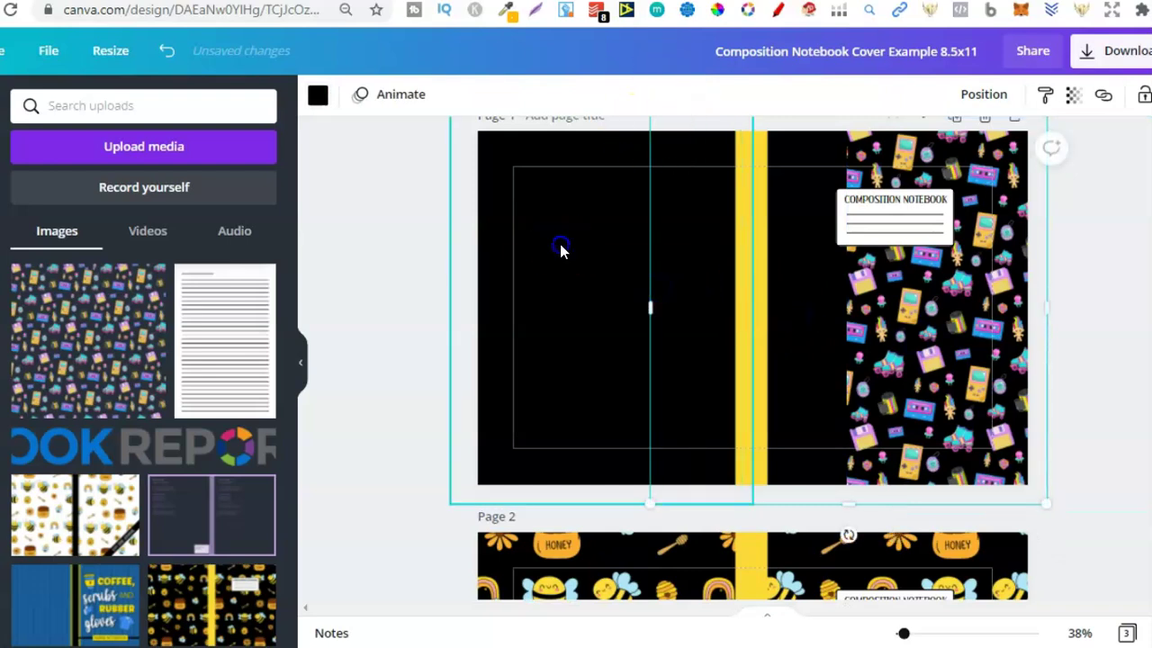
- Delete the back cover's black rectangle and move the pattern back over the front cover
left_click(818, 226)
left_click_drag(905, 265, 817, 278)
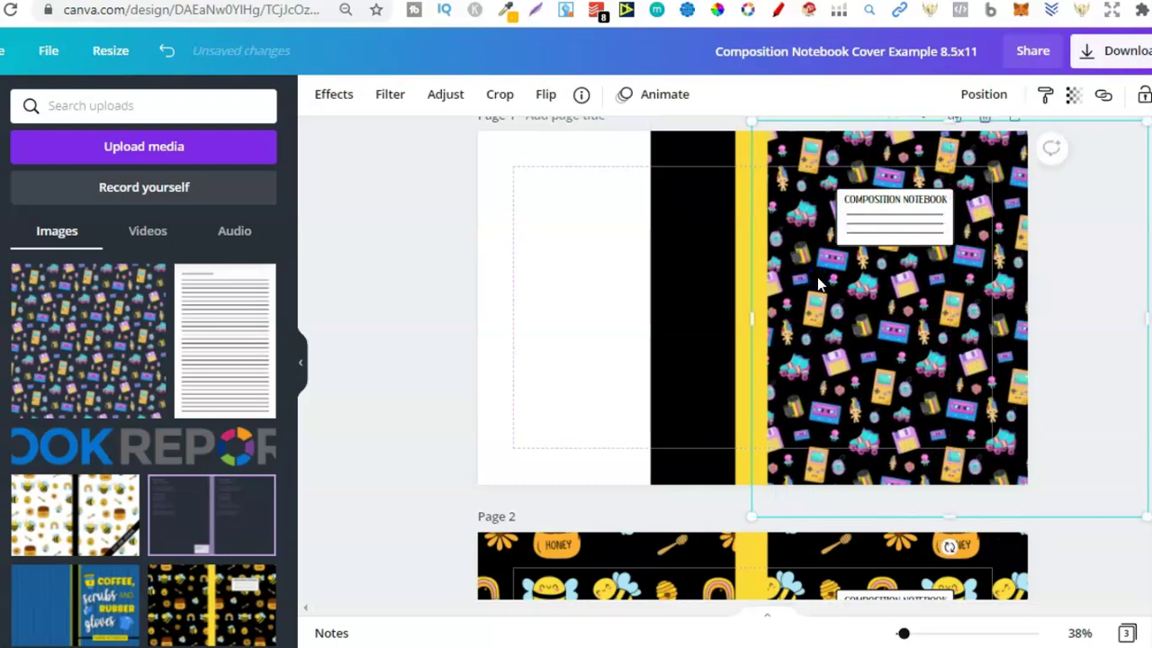
- Try light blue as the fill of the black rectangle behind the pattern, and set it to white
left_click(686, 225)
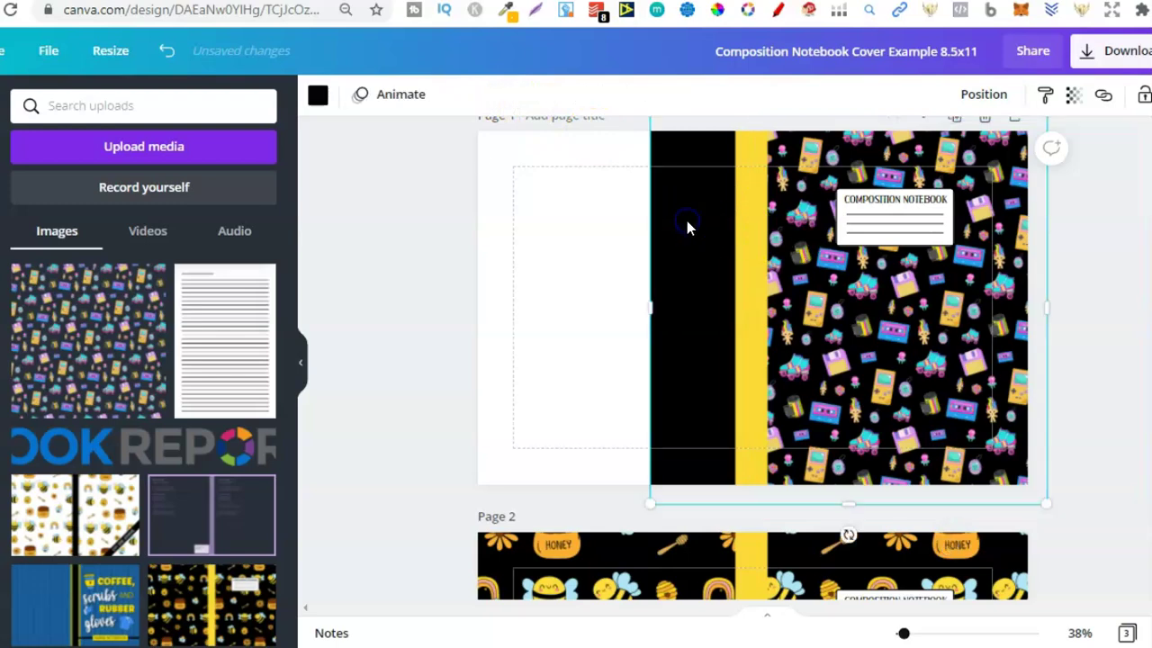
left_click(325, 101)
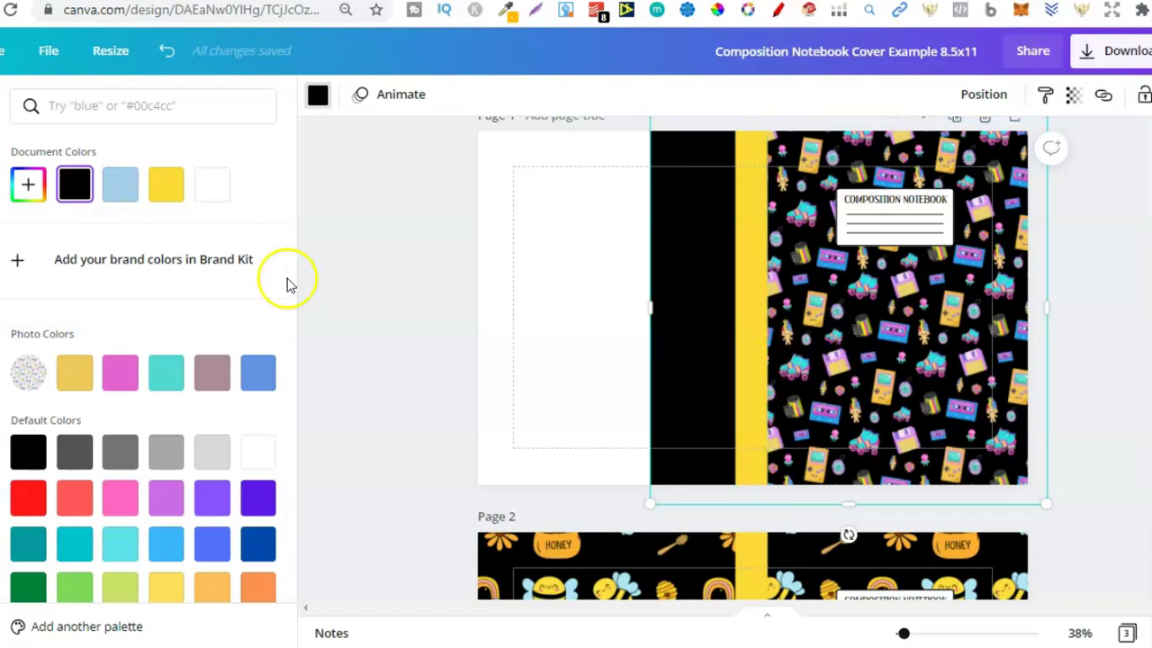
left_click(118, 193)
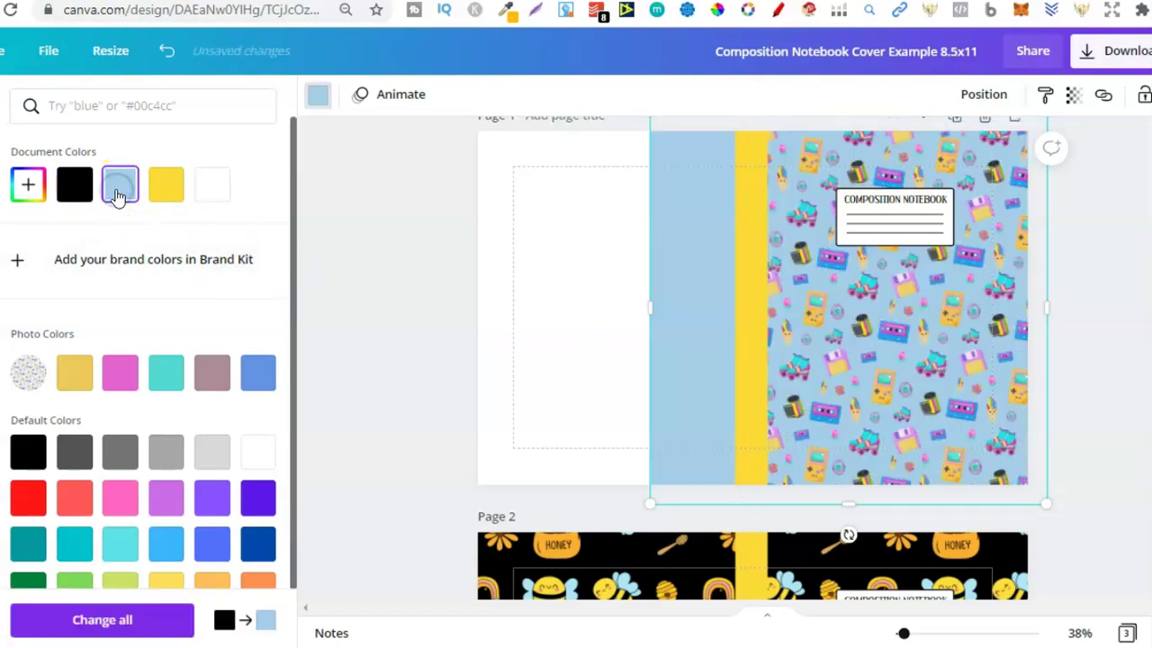
left_click(212, 184)
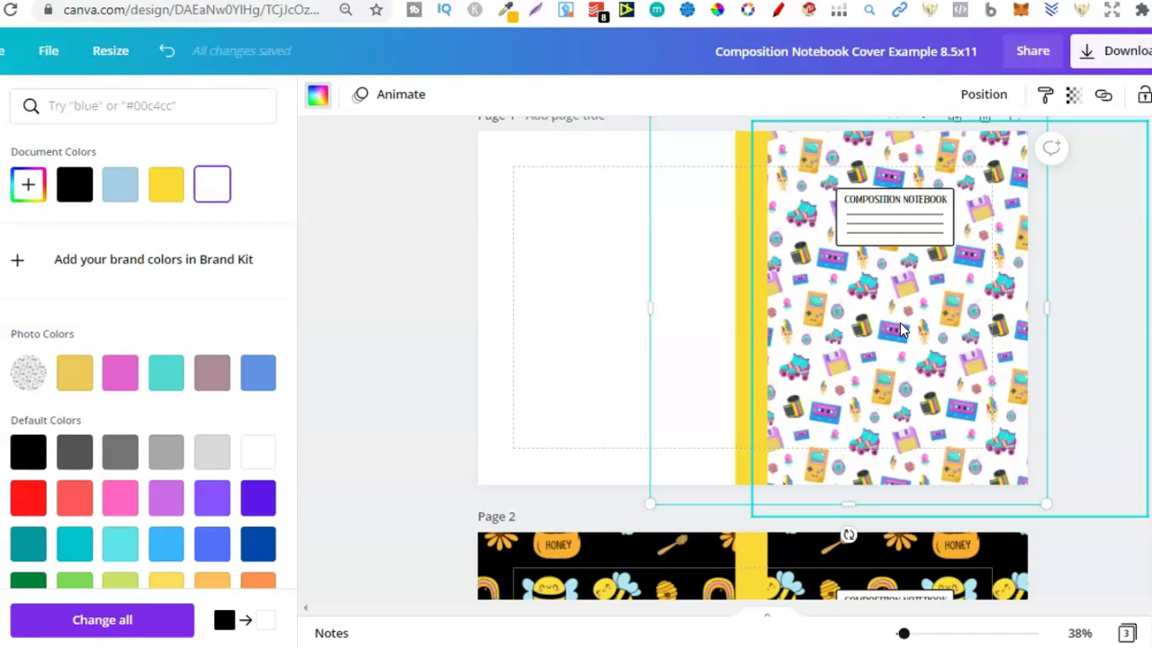
left_click(742, 305)
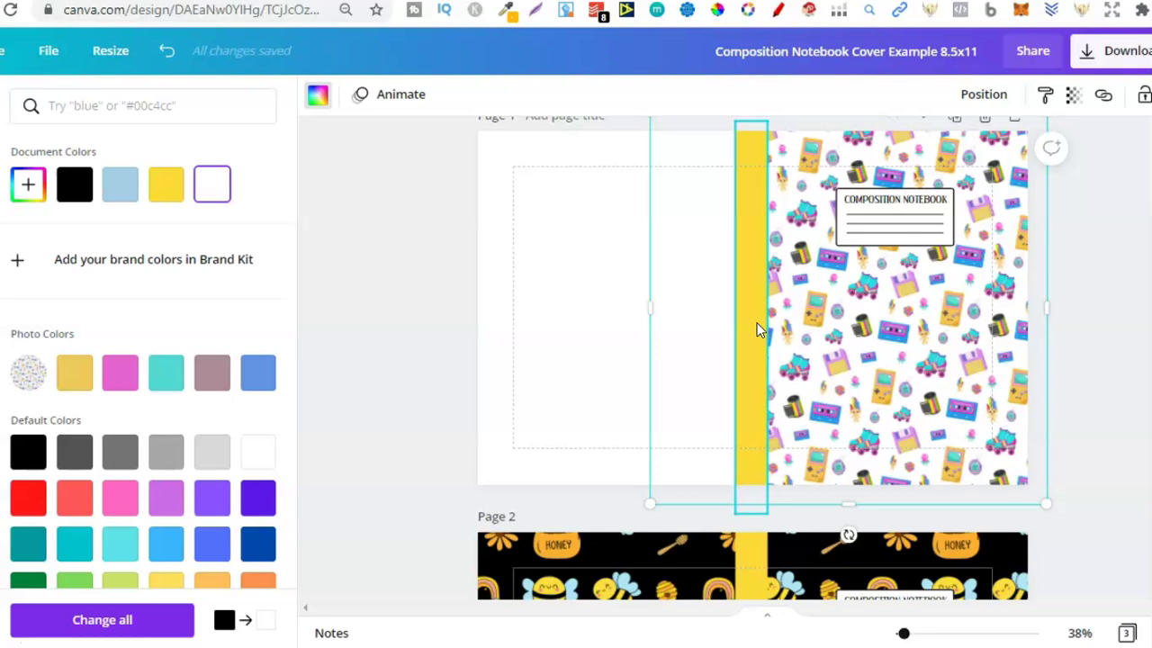
left_click(750, 285)
left_click(790, 286)
left_click(795, 444)
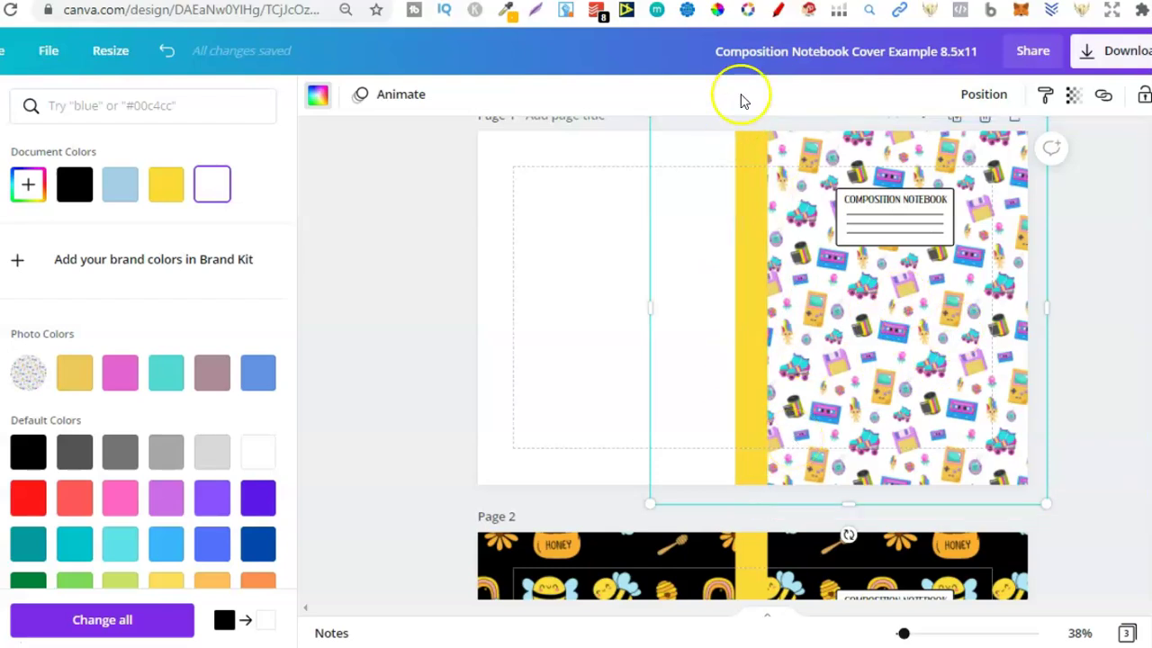
left_click(713, 14)
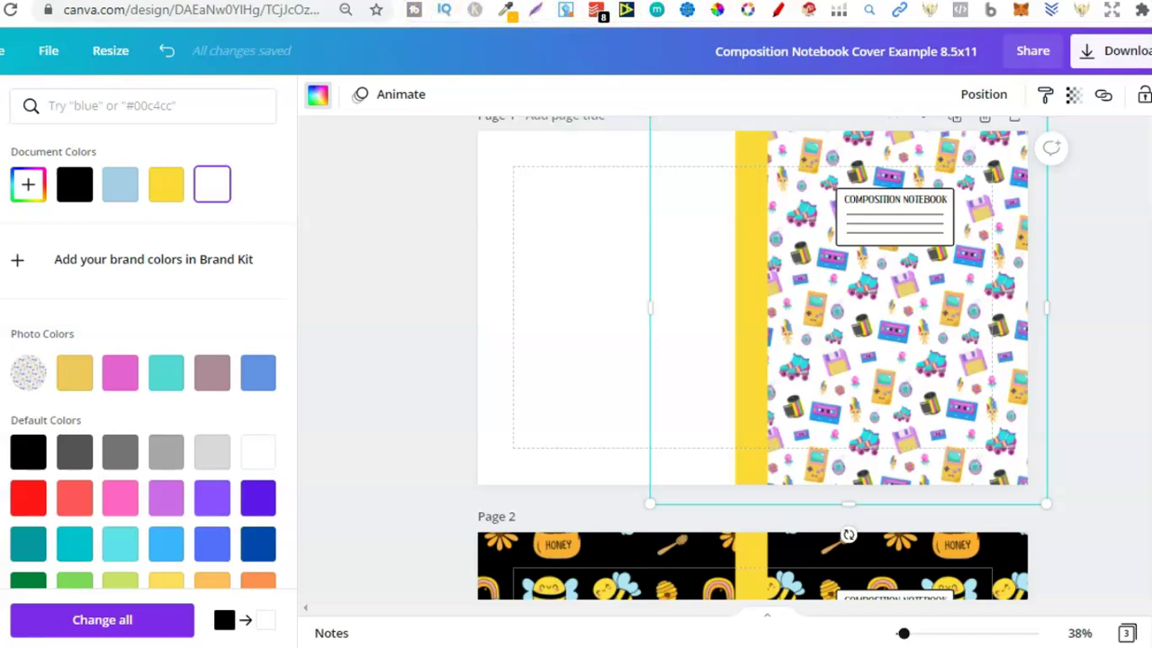
- Try to sample a color from the pattern's clip art with the page color picker
left_click(508, 13)
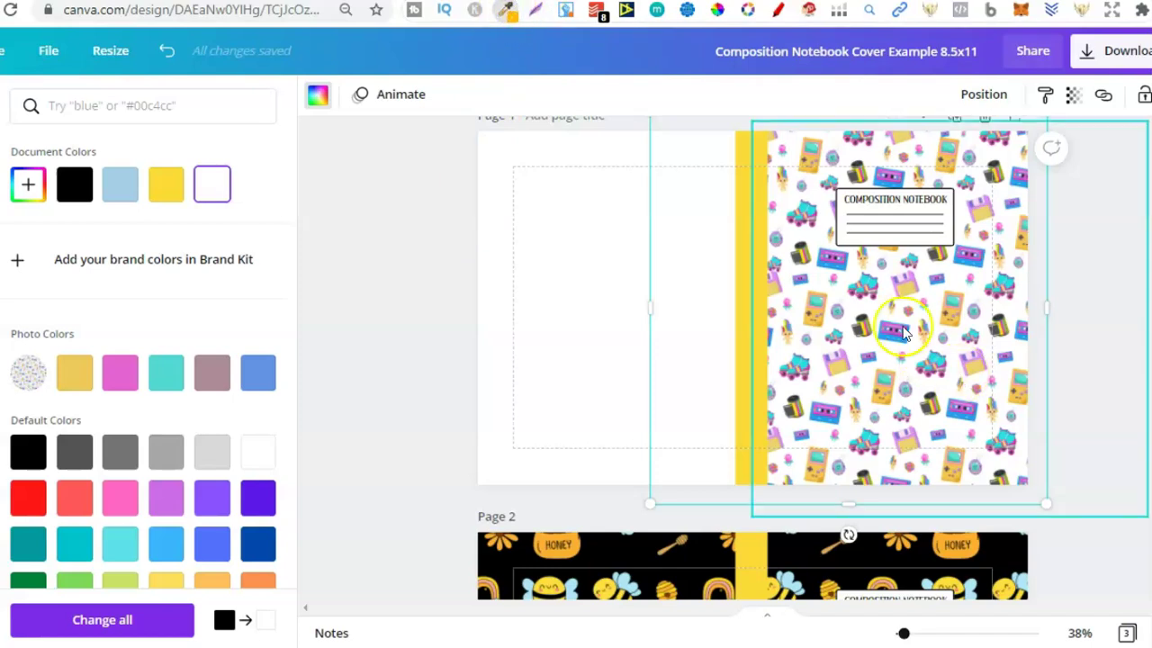
left_click(837, 310)
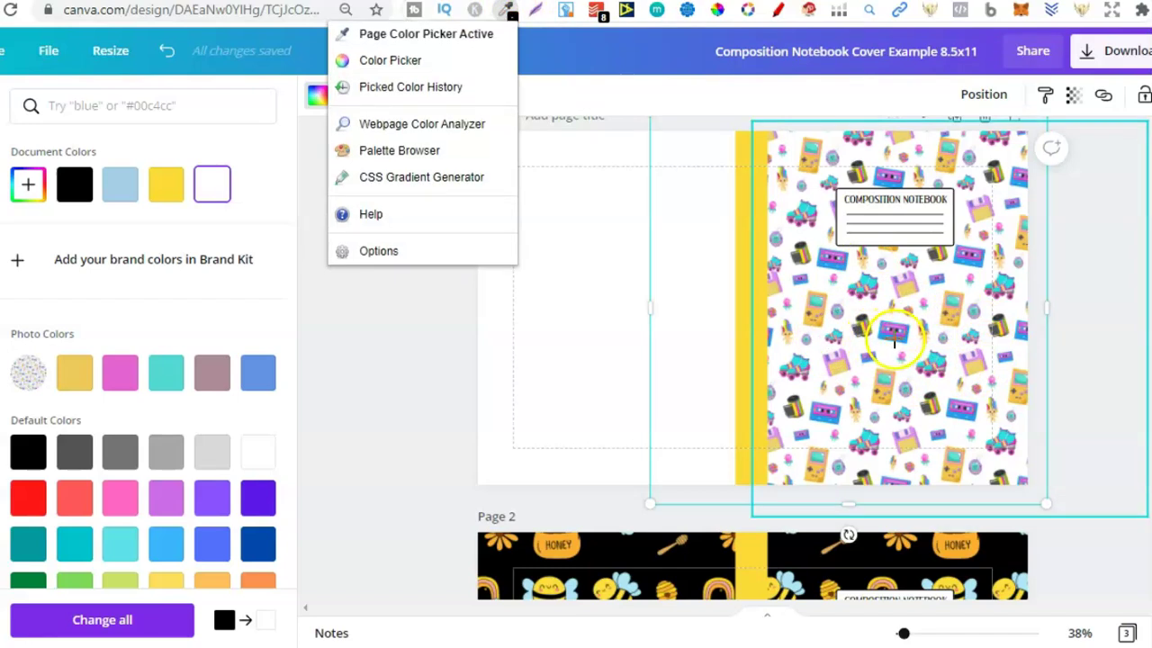
left_click(893, 340)
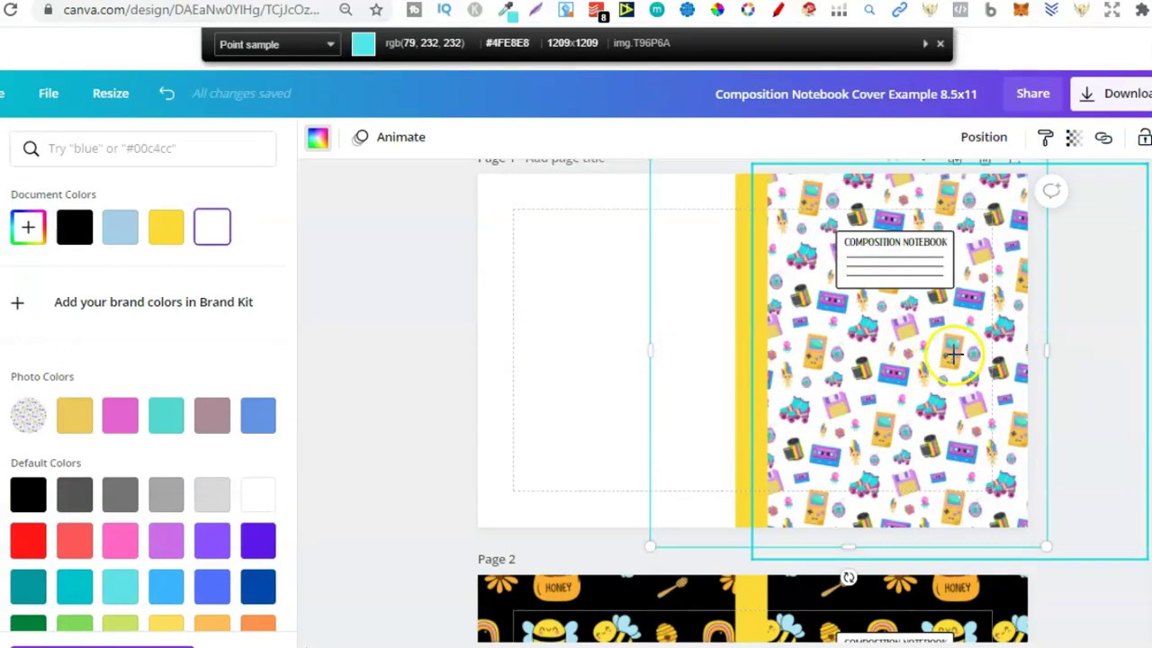
left_click(953, 356)
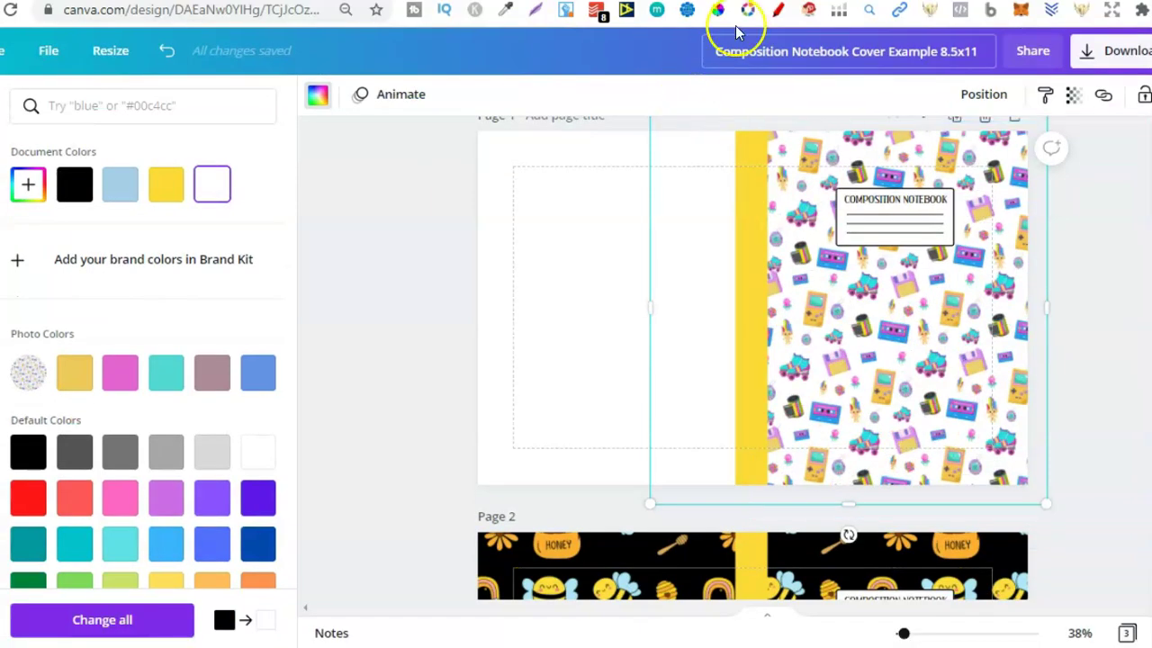
- Sample the pink of a cassette tape in the pattern with the other color picker extension
left_click(717, 9)
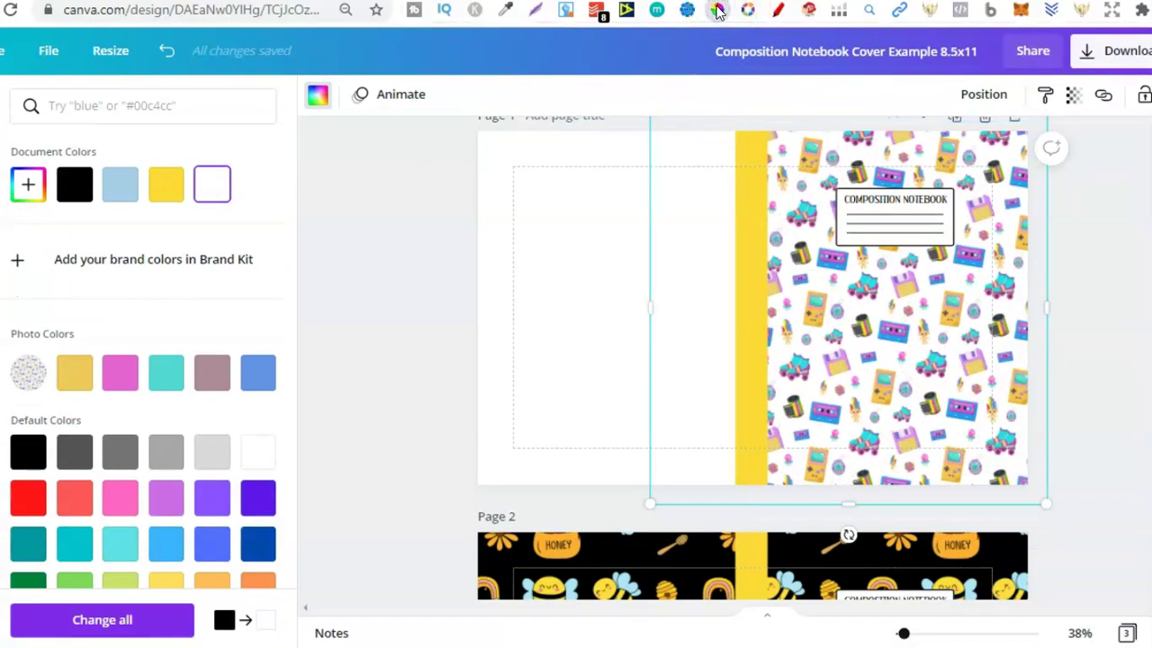
left_click(717, 9)
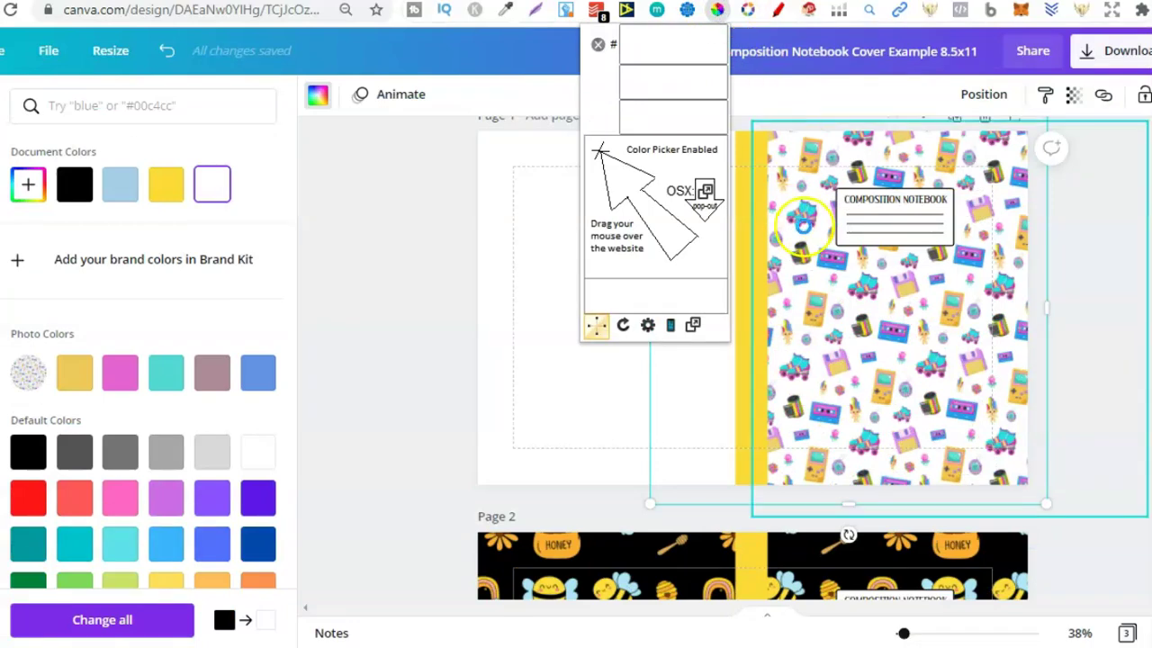
left_click(826, 256)
left_click(830, 261)
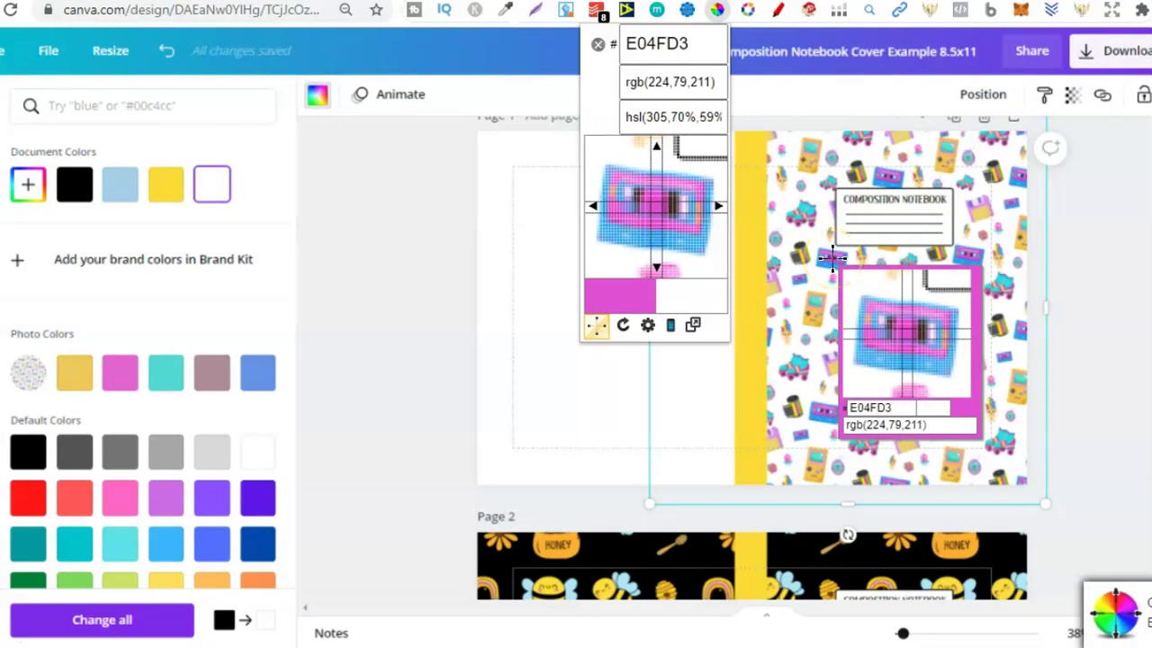
left_click(831, 259)
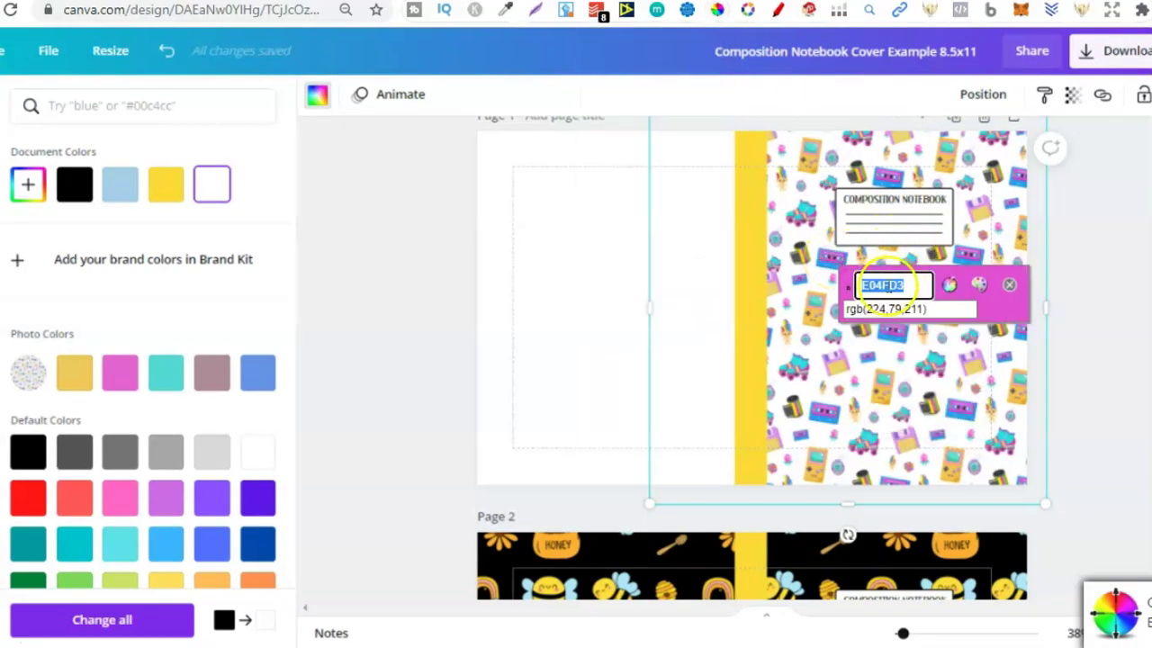
- Copy the sampled pink's hex code E04FD3 and close the color read-out
left_click(916, 308)
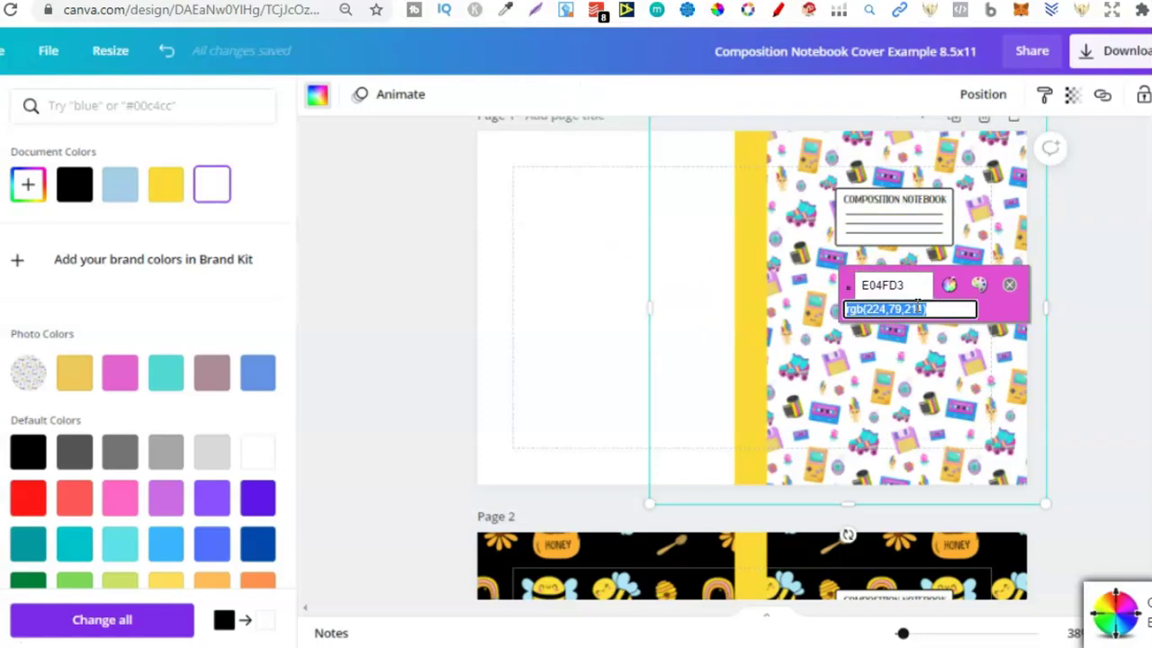
right_click(918, 302)
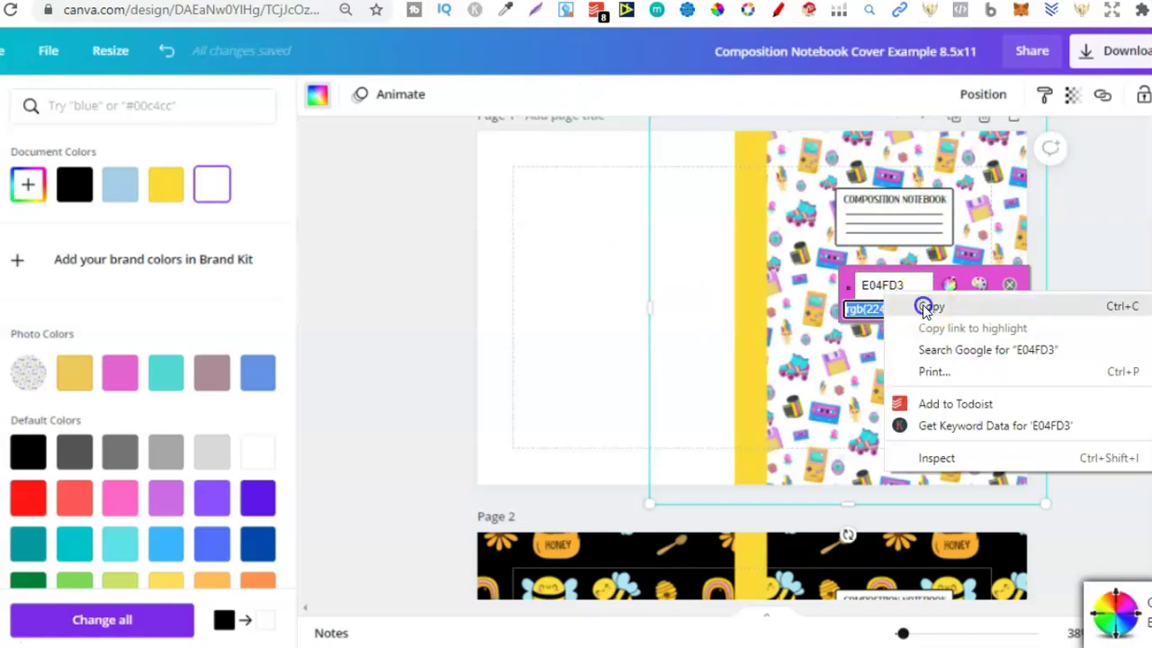
left_click(926, 306)
left_click(886, 284)
left_click(897, 286)
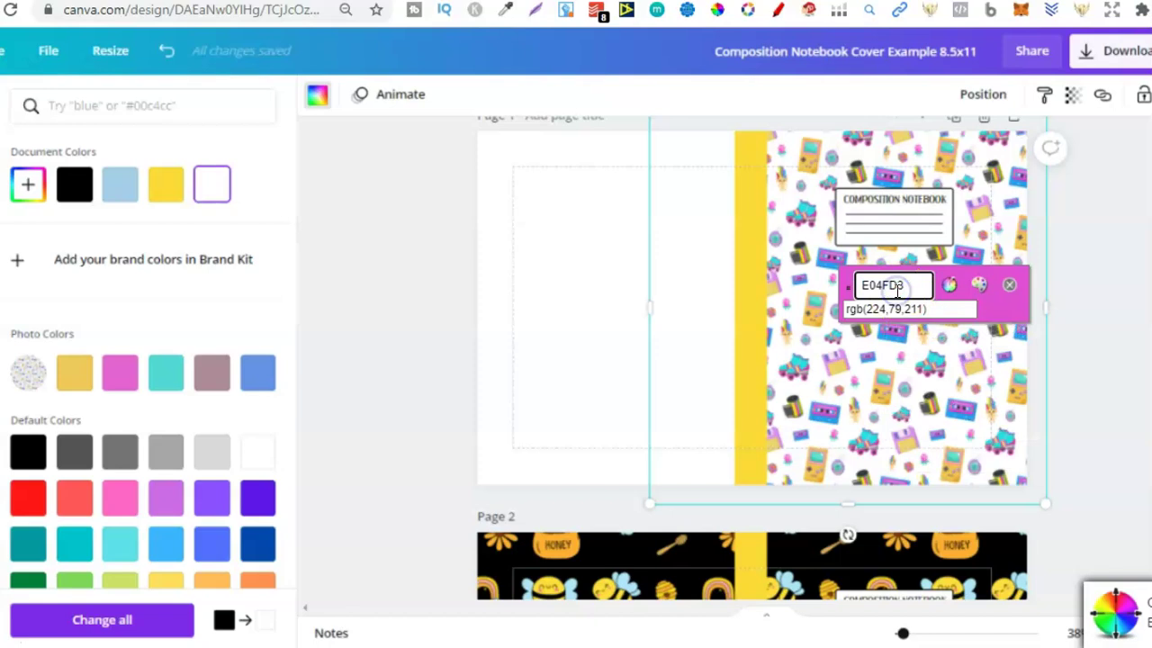
right_click(914, 290)
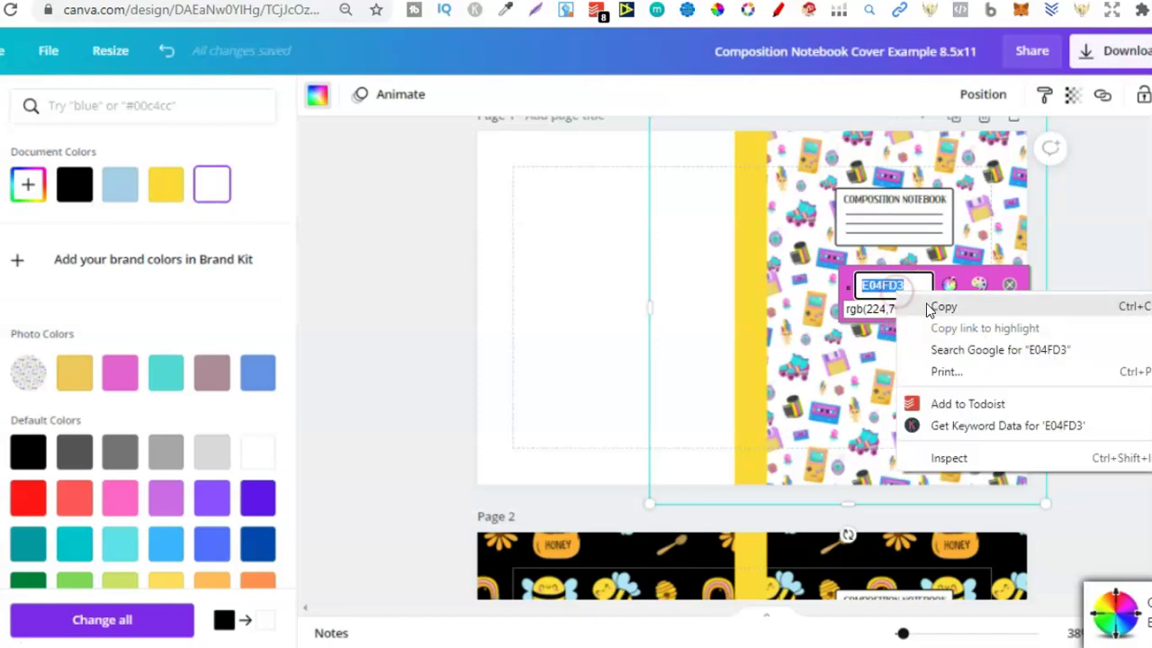
left_click(934, 306)
left_click(1009, 284)
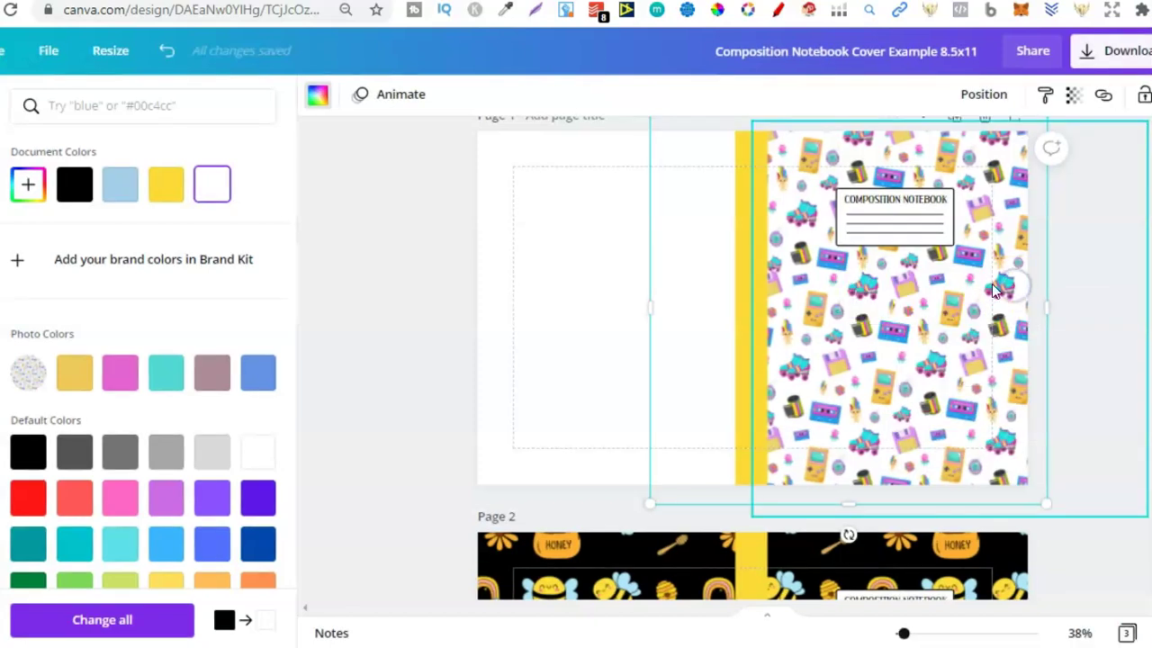
- Try the copied pink E04FD3 as the fill of the rectangle behind the pattern, and undo it
left_click(28, 184)
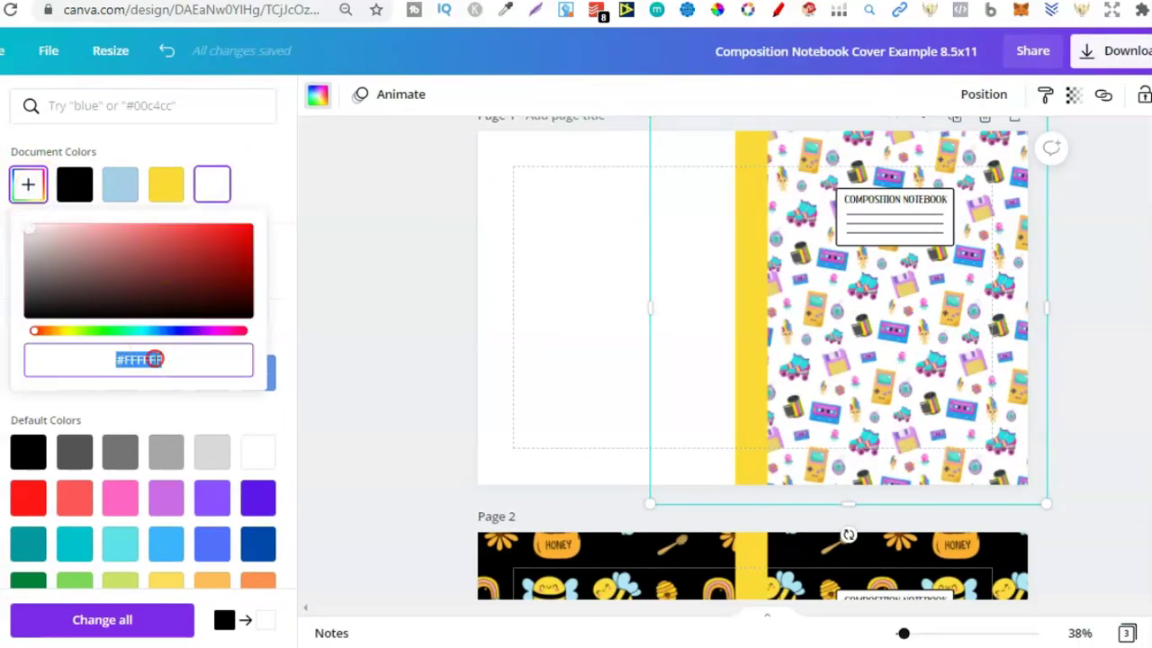
right_click(157, 361)
left_click(219, 106)
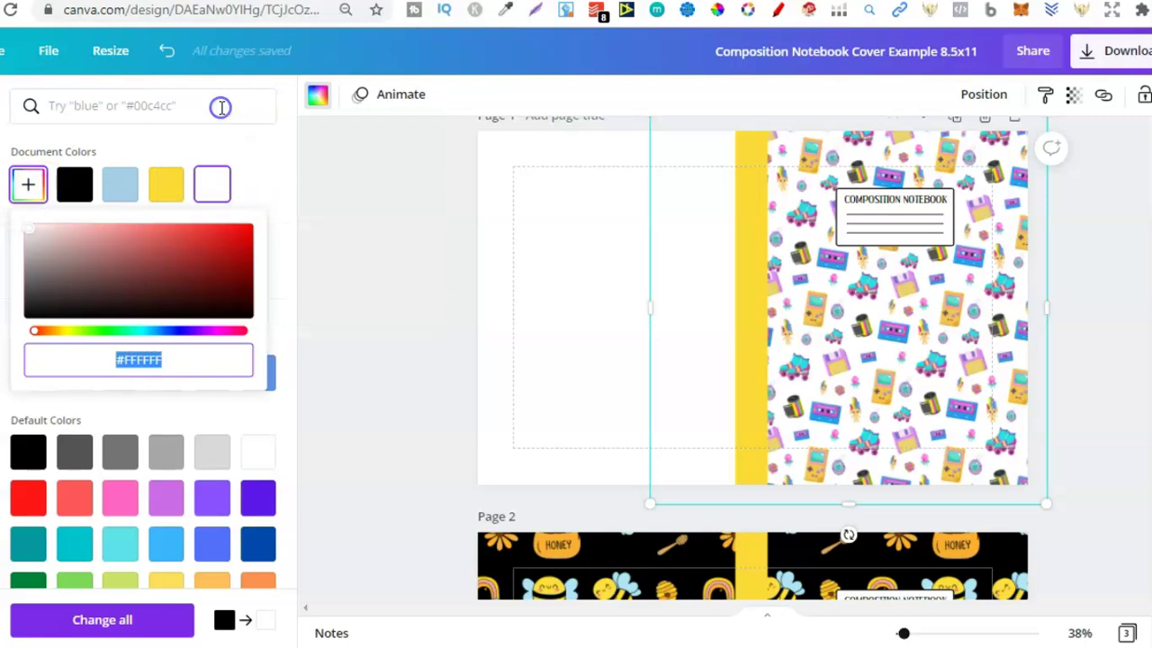
key("Return")
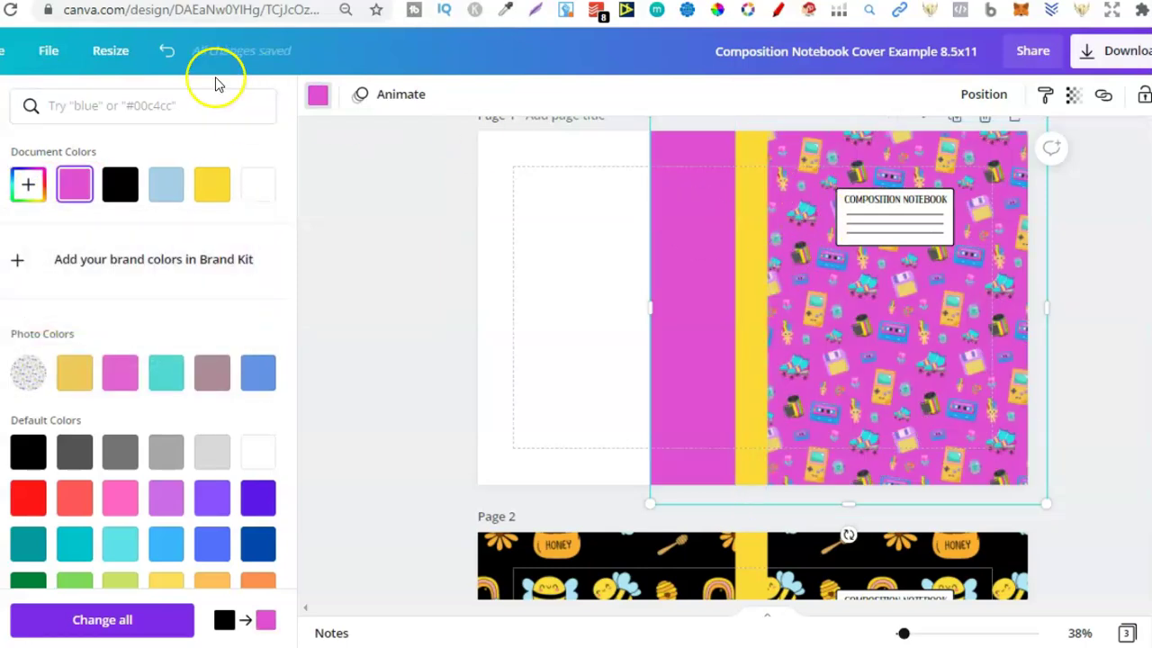
left_click(167, 51)
- Set the yellow spine strip's fill to the copied pink E04FD3
left_click(741, 263)
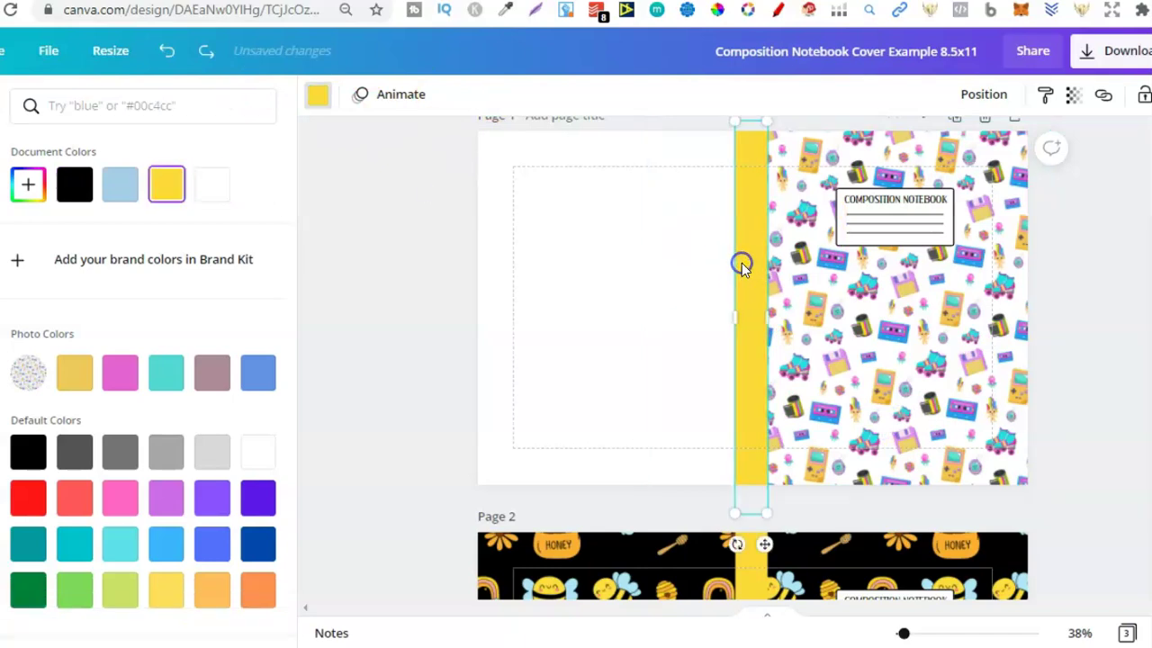
left_click(29, 187)
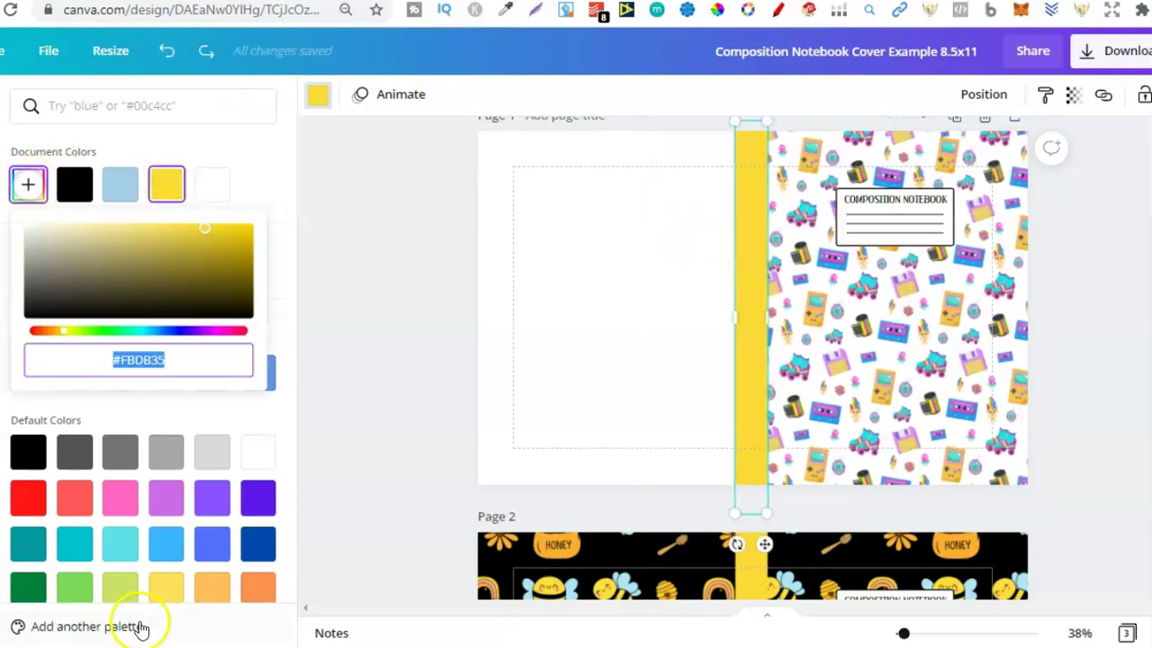
right_click(138, 351)
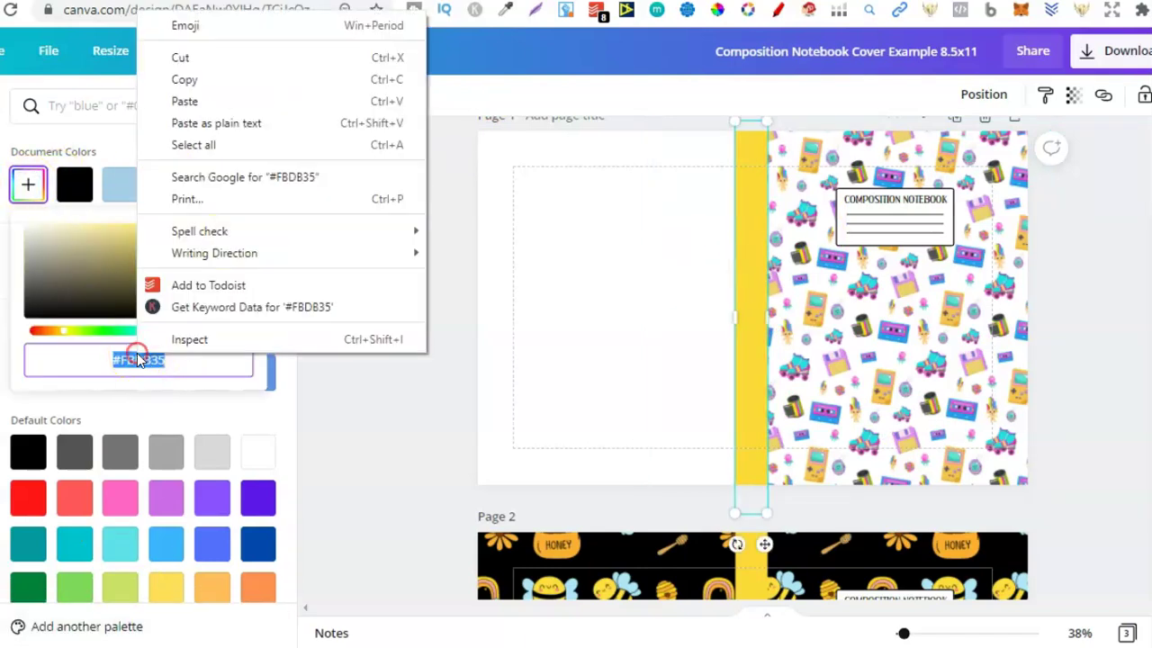
left_click(218, 100)
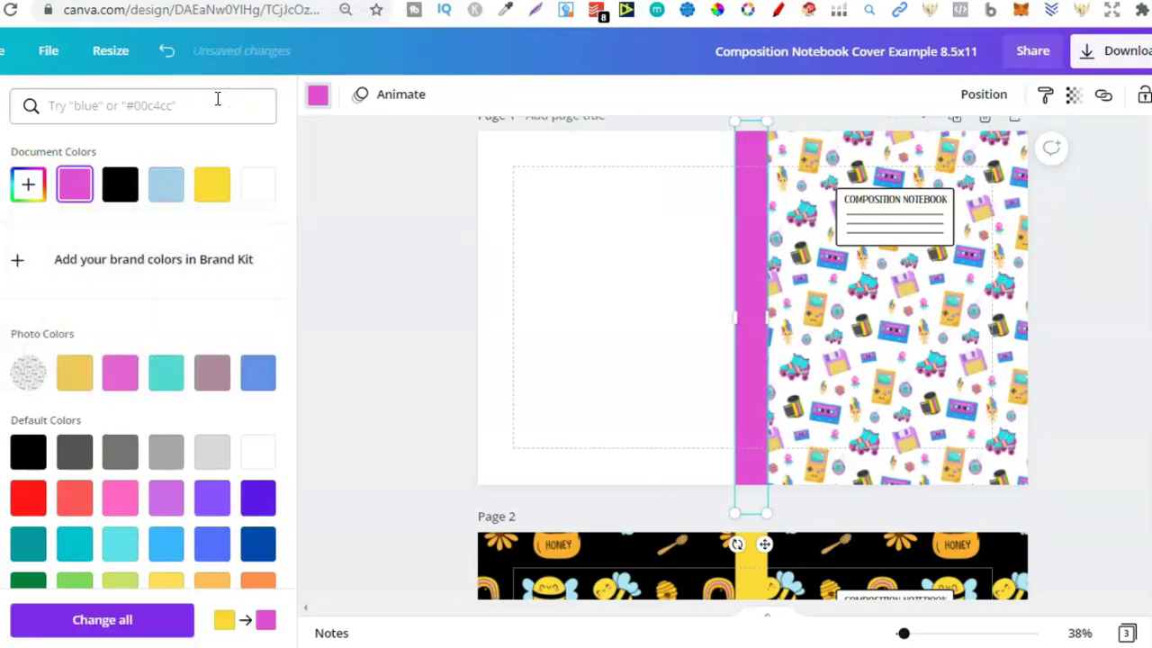
left_click(763, 225)
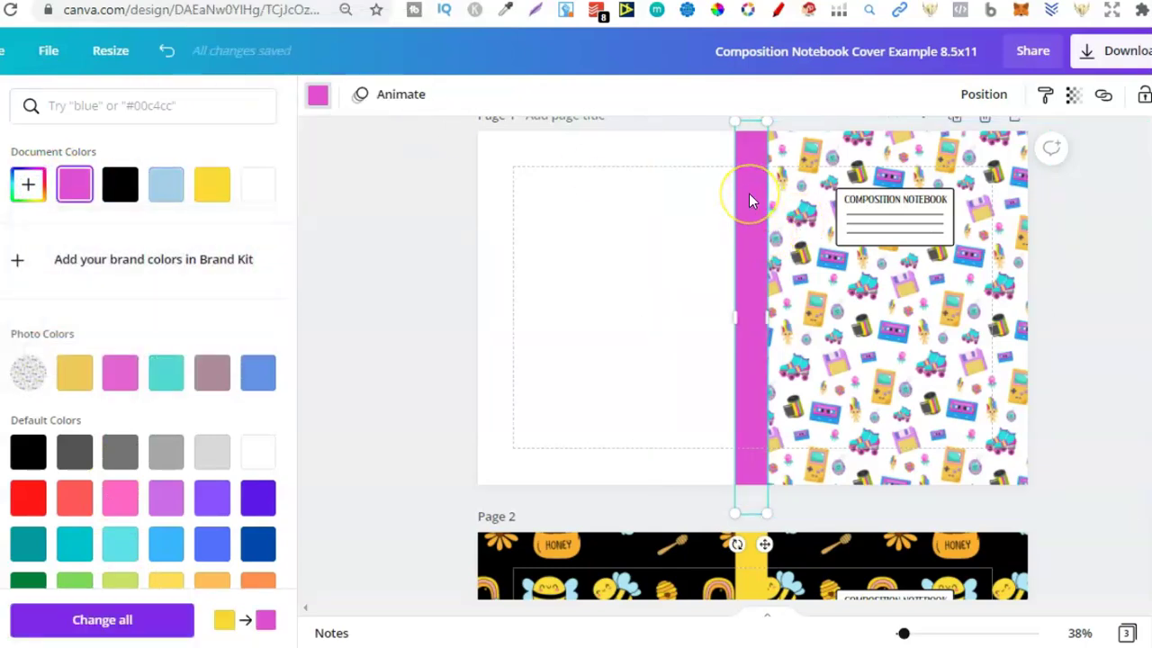
- Set the white background rectangle's fill to black and stretch it across the whole back cover
left_click(814, 238)
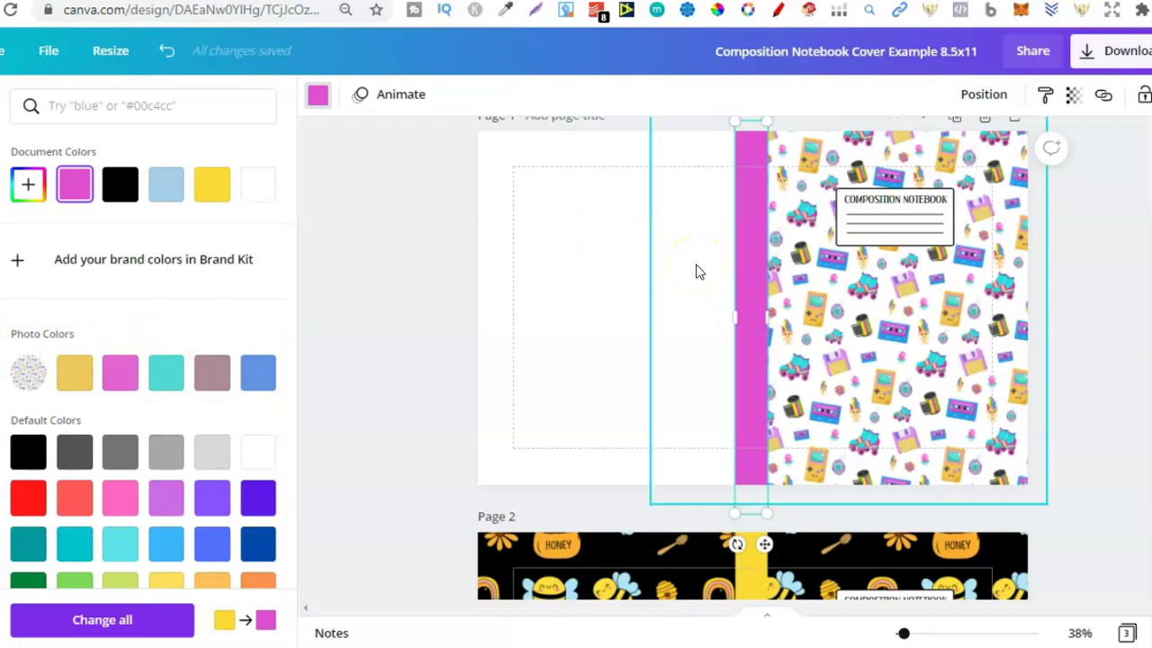
left_click(709, 283)
left_click(126, 186)
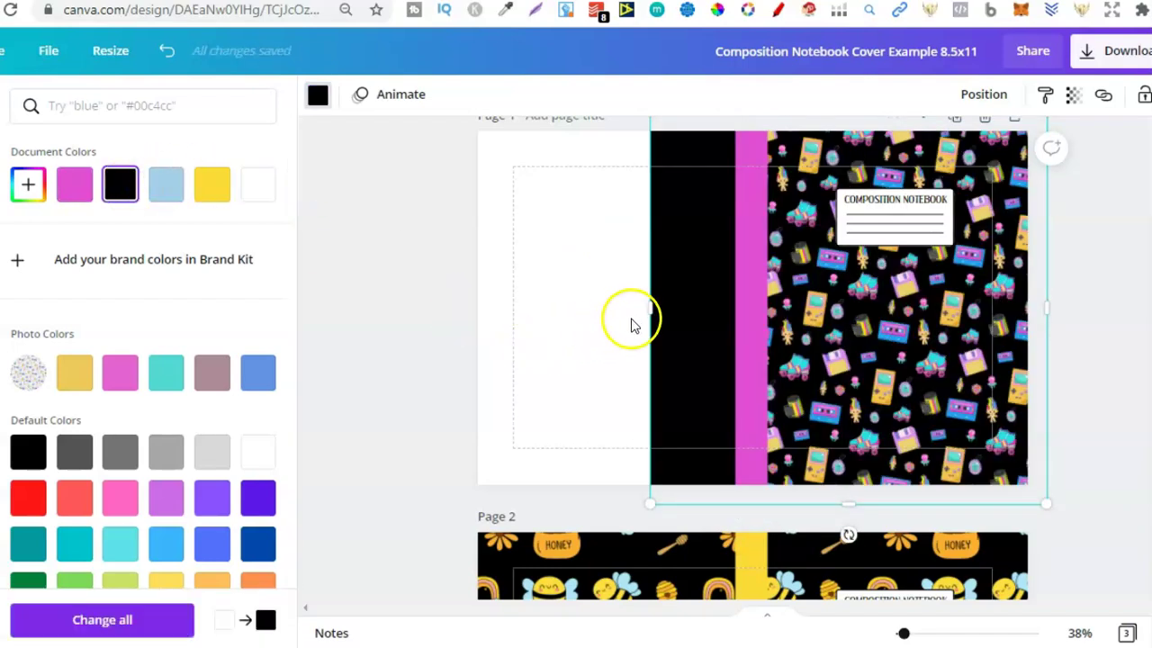
left_click_drag(649, 307, 448, 312)
- Enlarge the front cover's clip-art pattern and align its inner edge with the middle of the spine
left_click(961, 319)
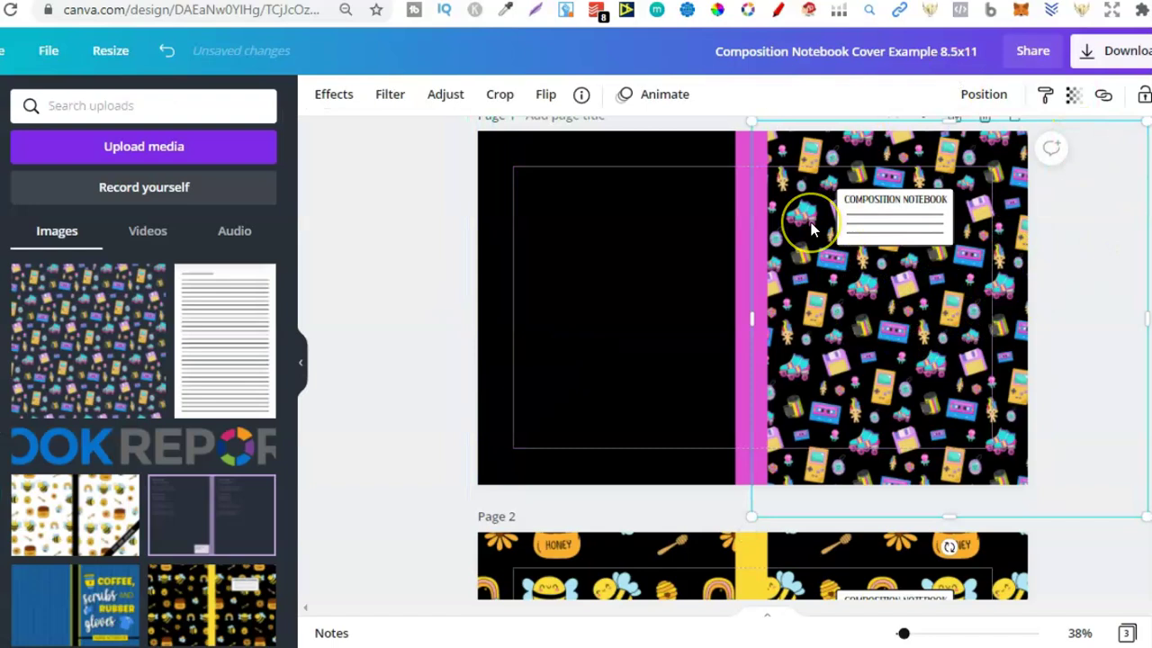
left_click_drag(918, 293, 880, 281)
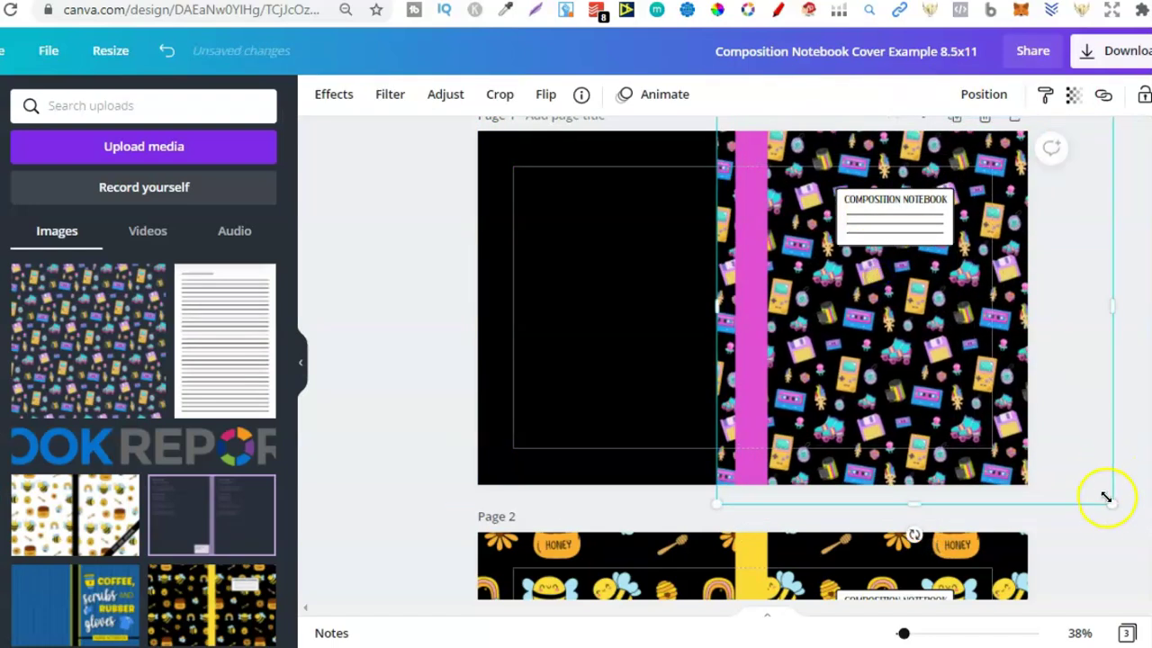
left_click_drag(1105, 501, 1150, 620)
left_click_drag(879, 396, 916, 348)
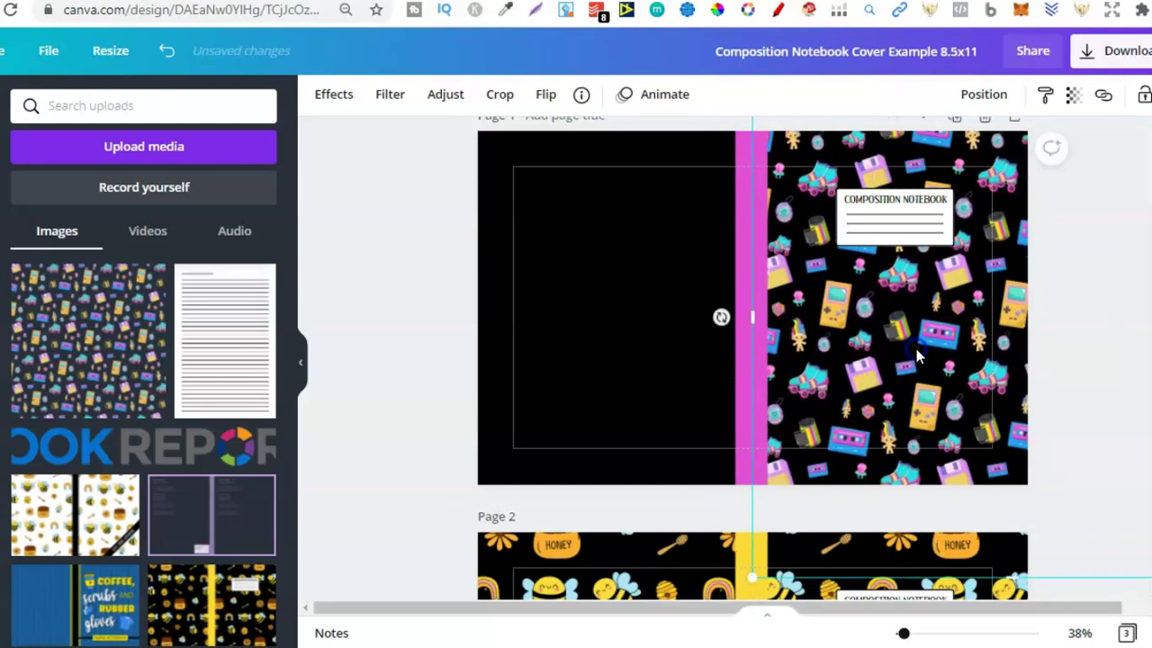
left_click_drag(747, 583, 652, 610)
left_click_drag(869, 413, 949, 356)
left_click_drag(697, 308, 751, 319)
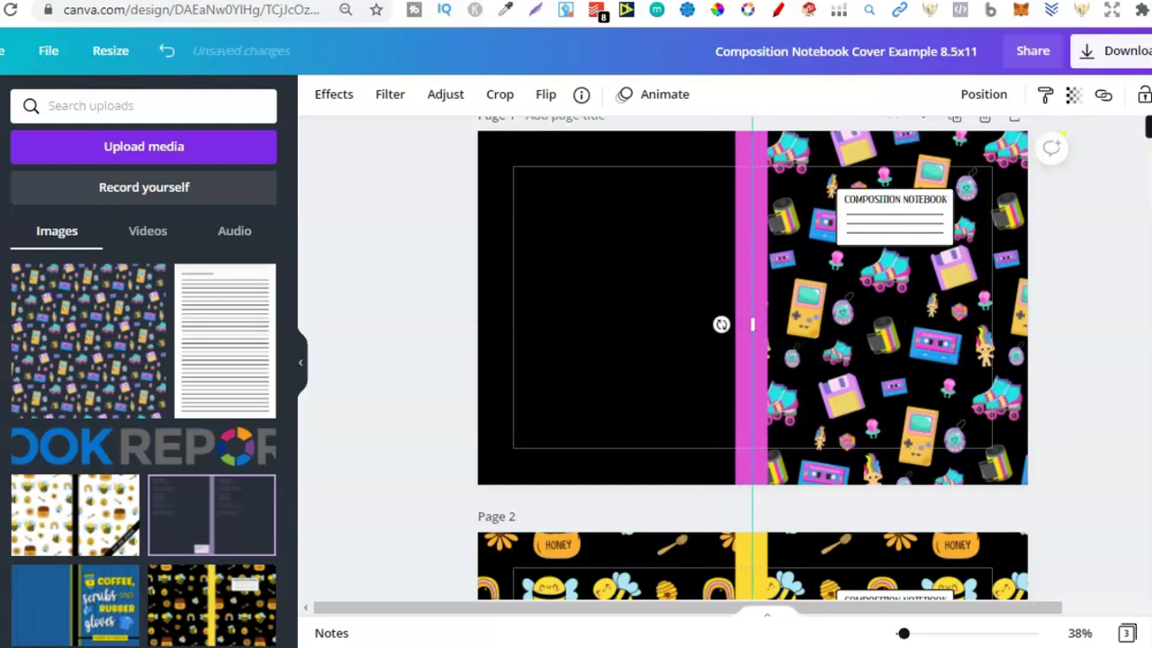
- Duplicate the pattern, flip the copy horizontally, and place it over the back cover so it mirrors the front at the spine
key("ctrl+d")
left_click_drag(888, 267, 471, 250)
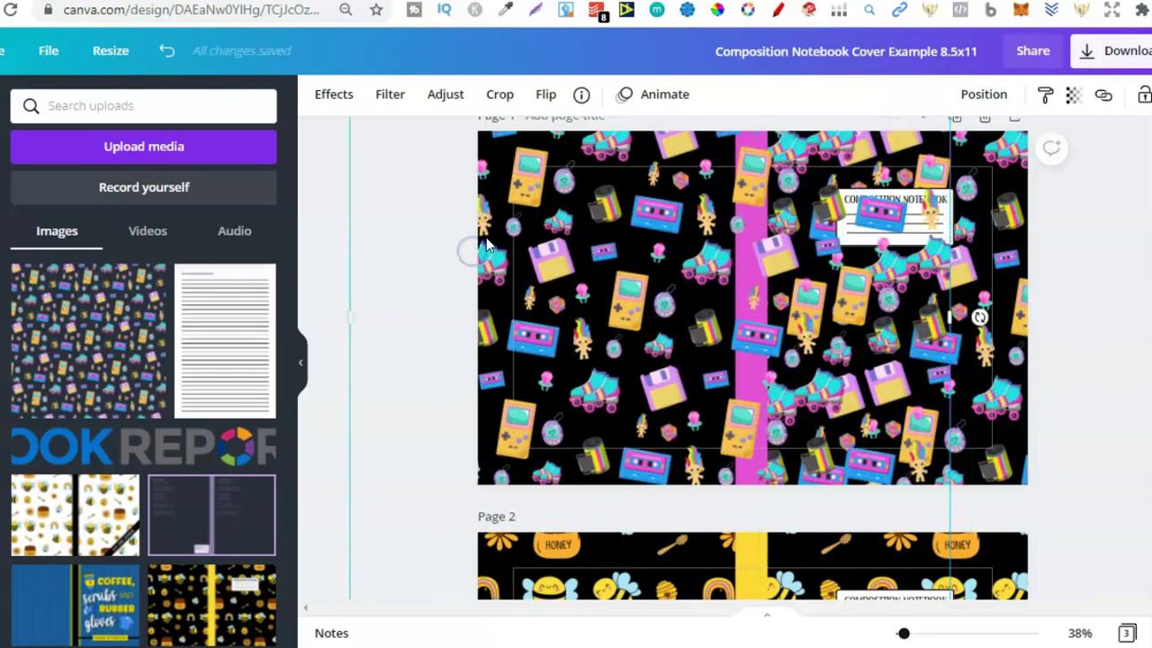
left_click(545, 95)
left_click(568, 137)
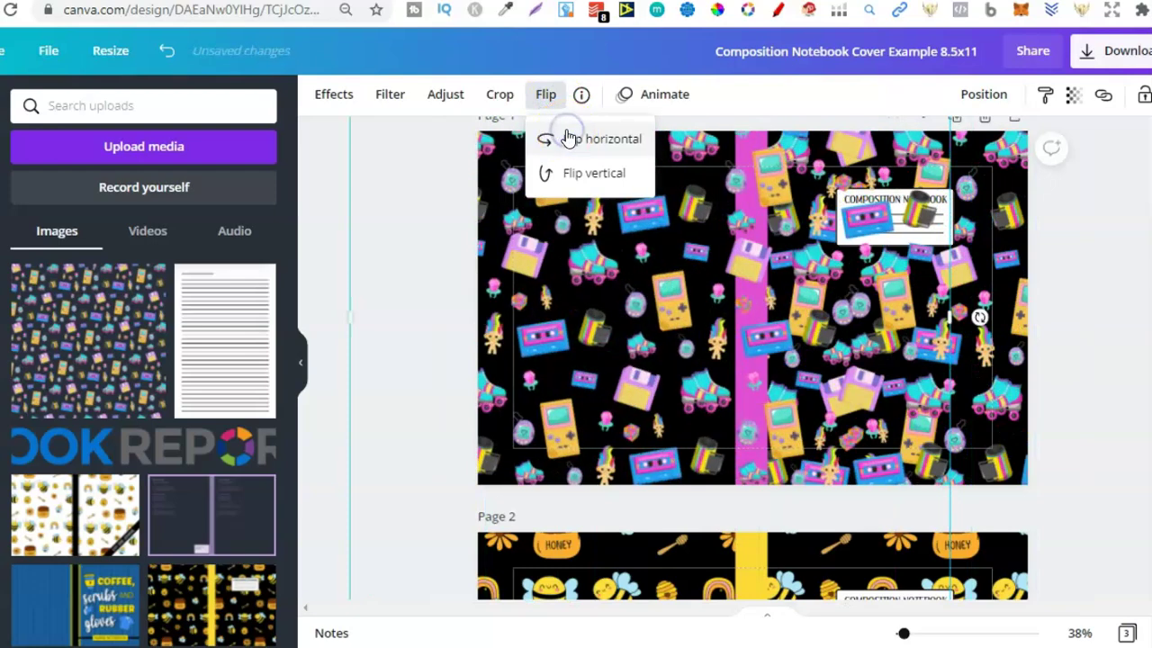
left_click_drag(727, 257, 531, 273)
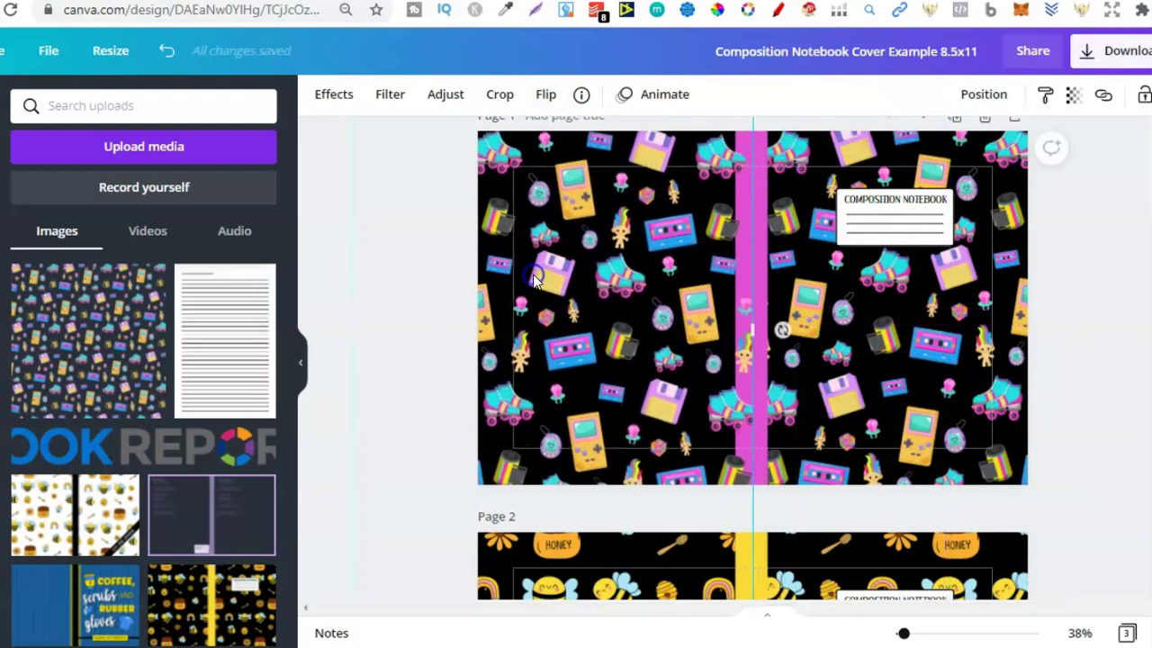
left_click_drag(717, 227, 675, 234)
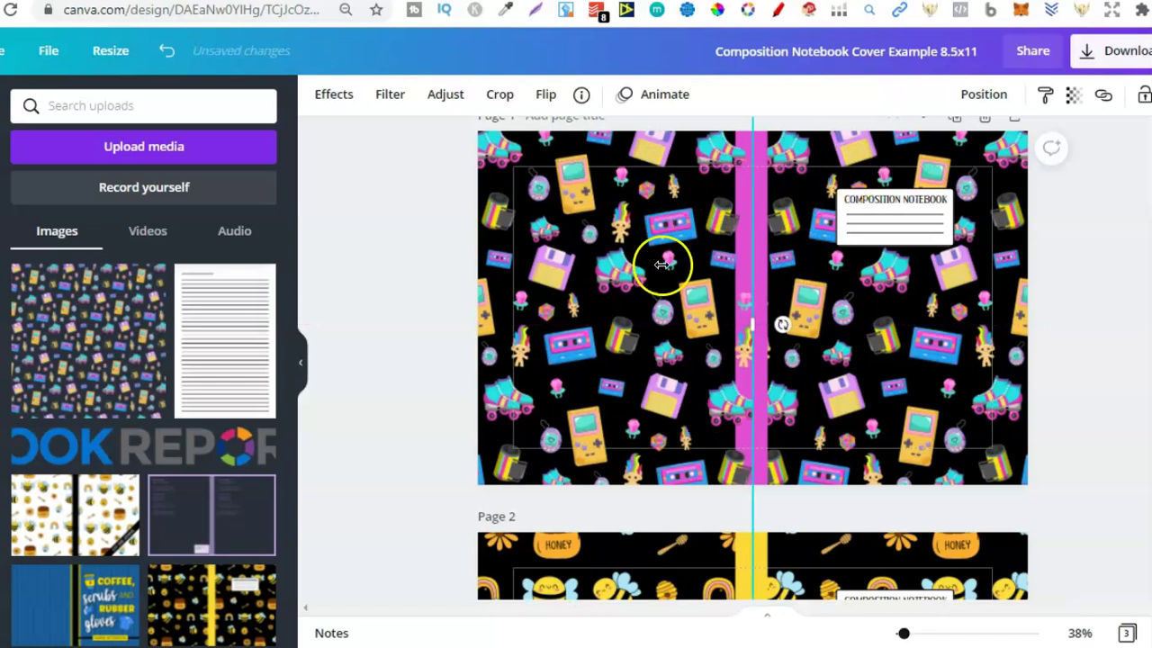
- Send the flipped pattern copy to the back, and bring it forward one layer above the black background
left_click(967, 95)
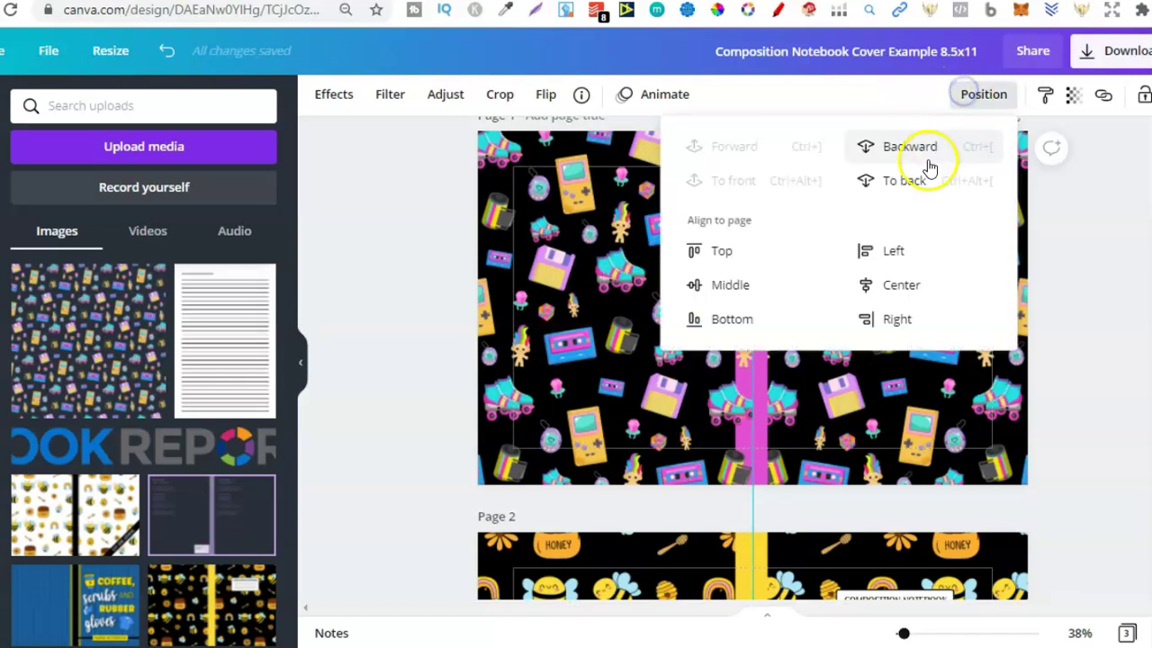
left_click(913, 178)
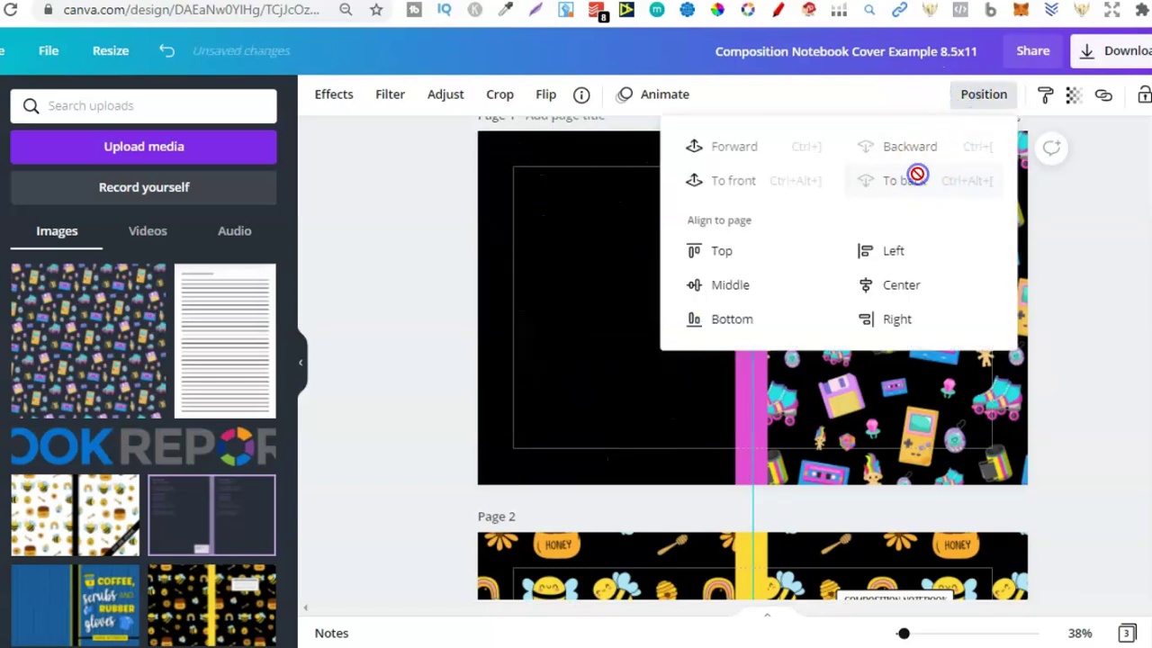
left_click(756, 152)
left_click(1100, 262)
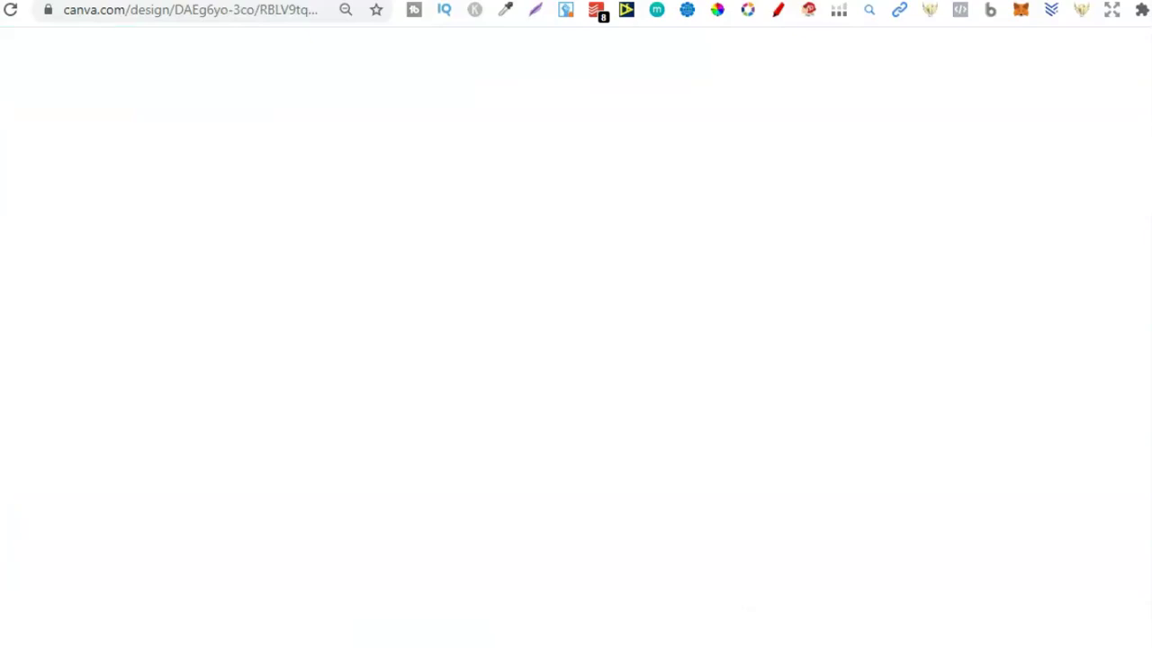
left_click(462, 253)
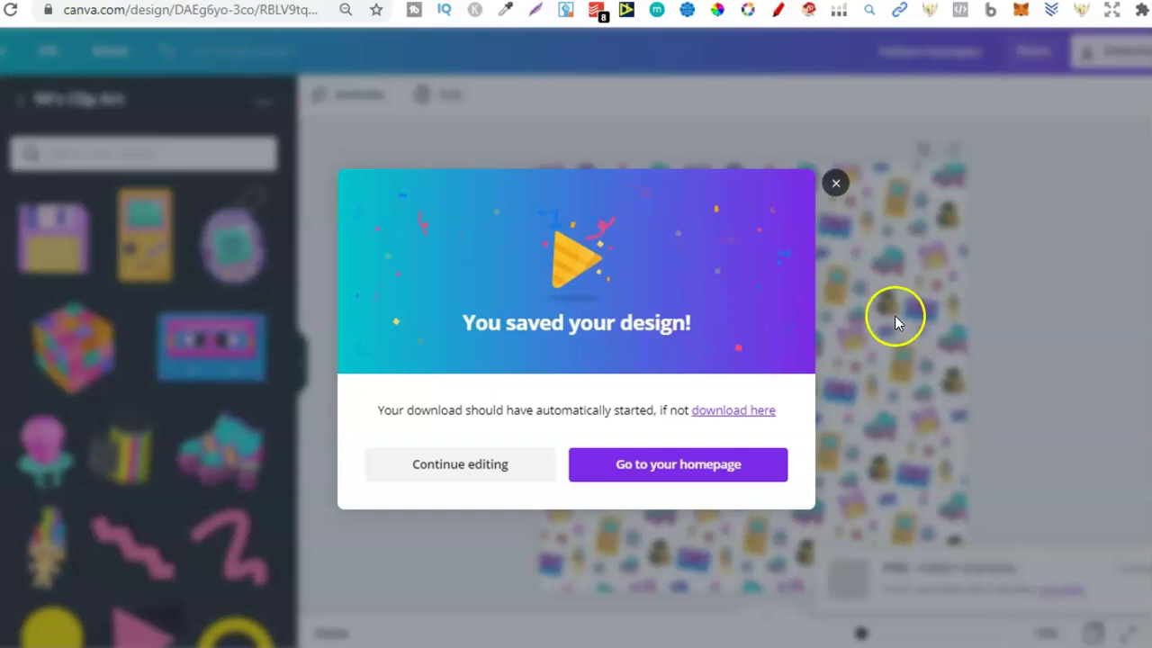
- Set up the composition notebook cover's download with PDF Print as the file type
left_click(894, 315)
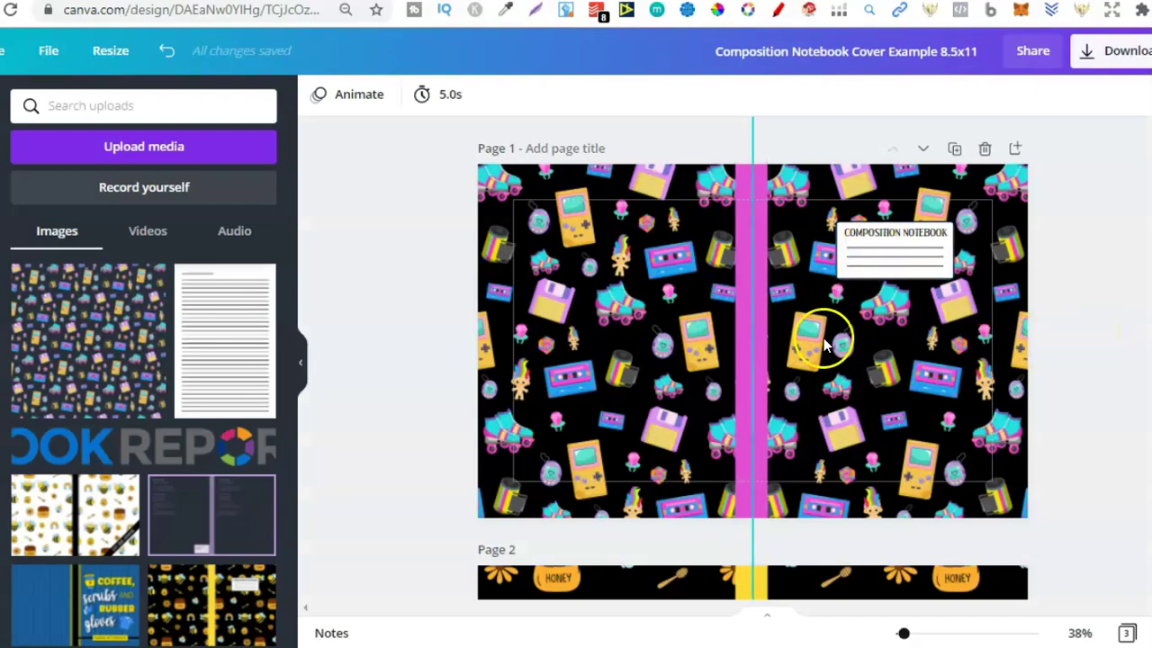
left_click(1098, 52)
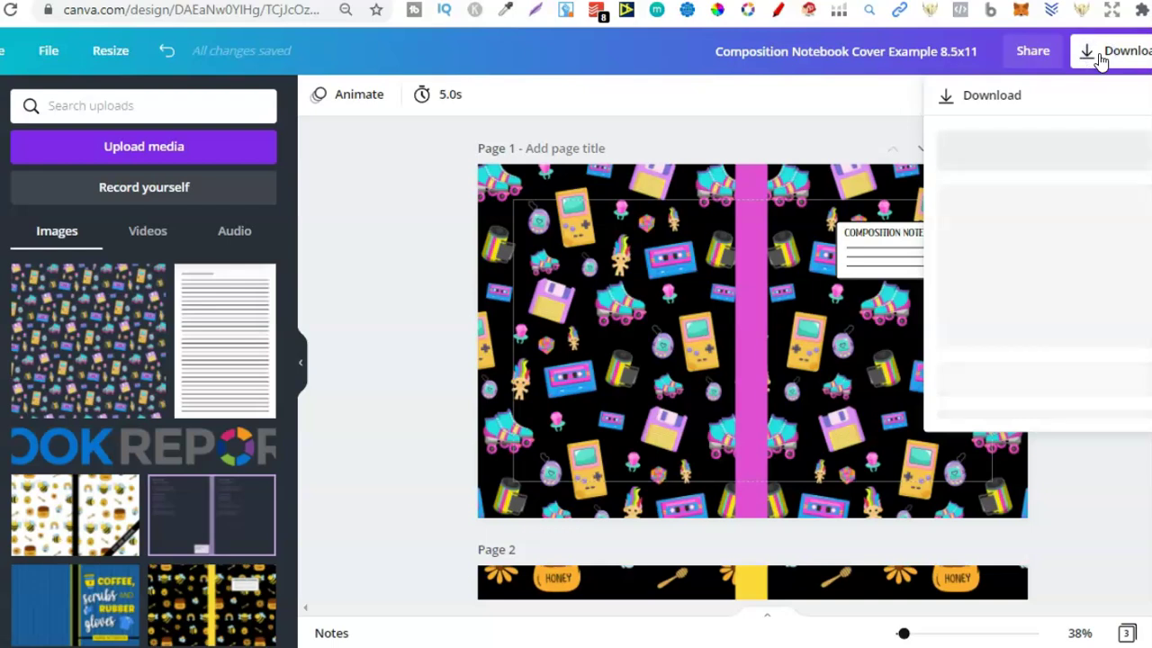
left_click(1041, 169)
left_click(1001, 322)
- Limit the page selection to page 1 and download the cover PDF
left_click(993, 274)
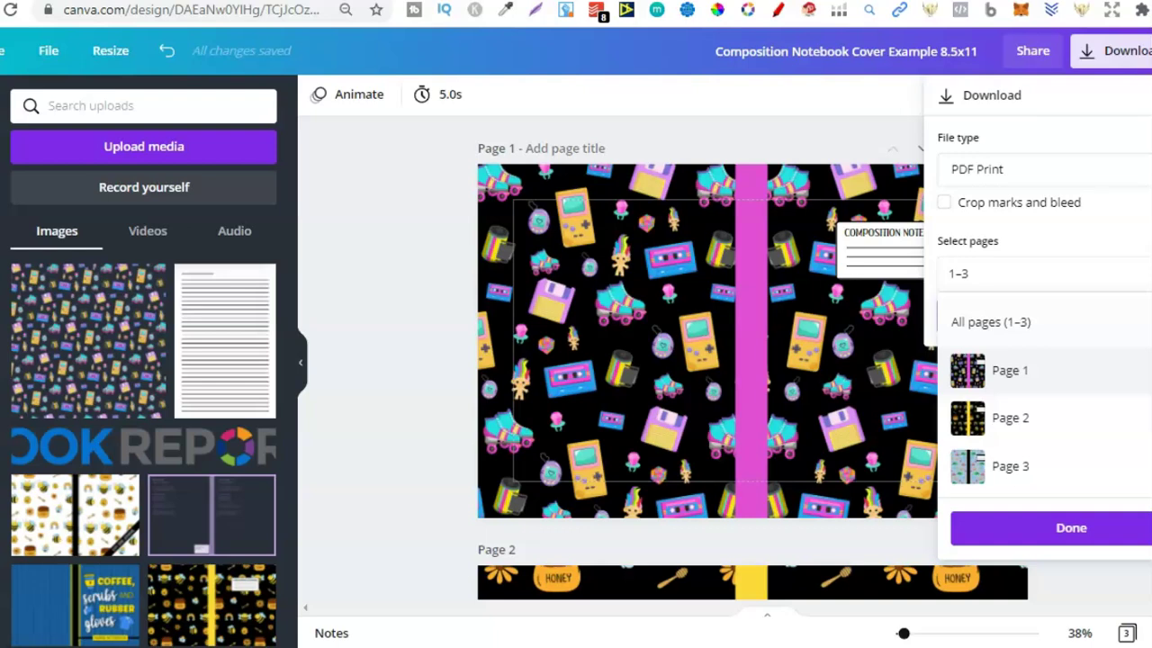
key("BackSpace")
key("BackSpace")
key("BackSpace")
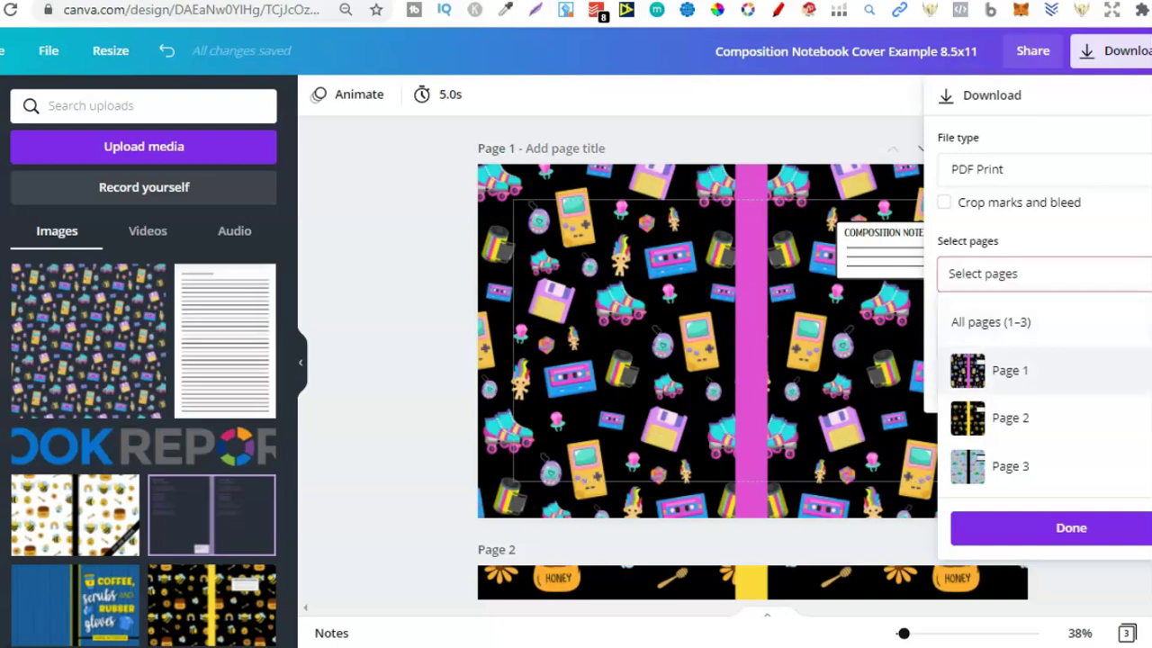
type("1")
left_click(1062, 529)
left_click(1065, 315)
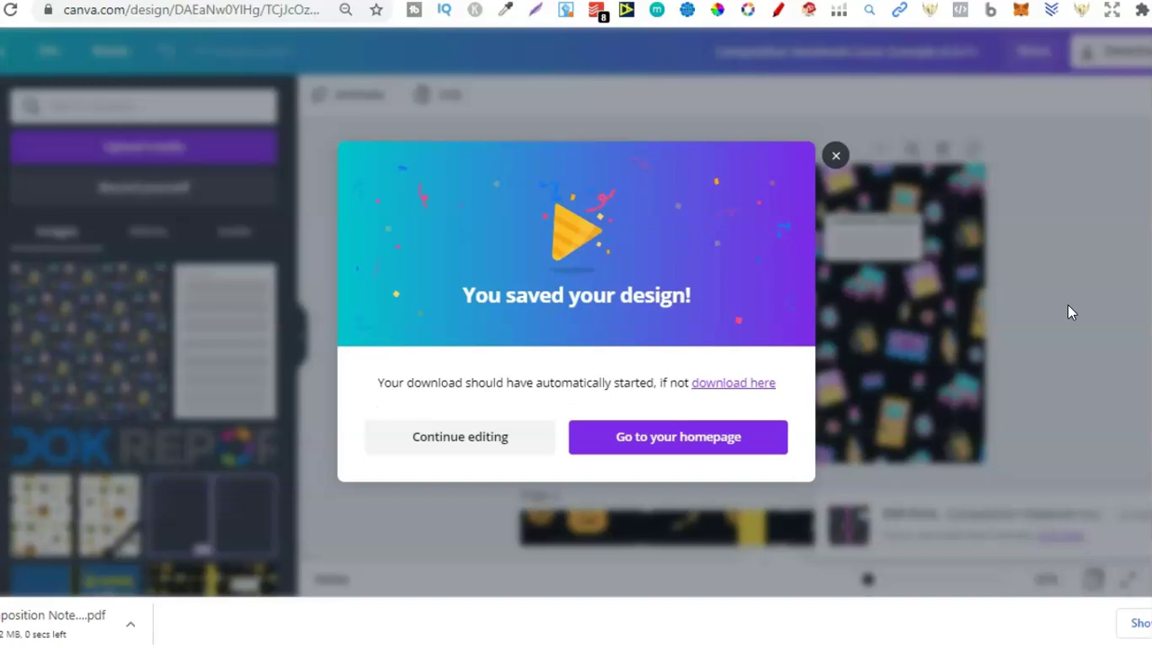
left_click(1086, 311)
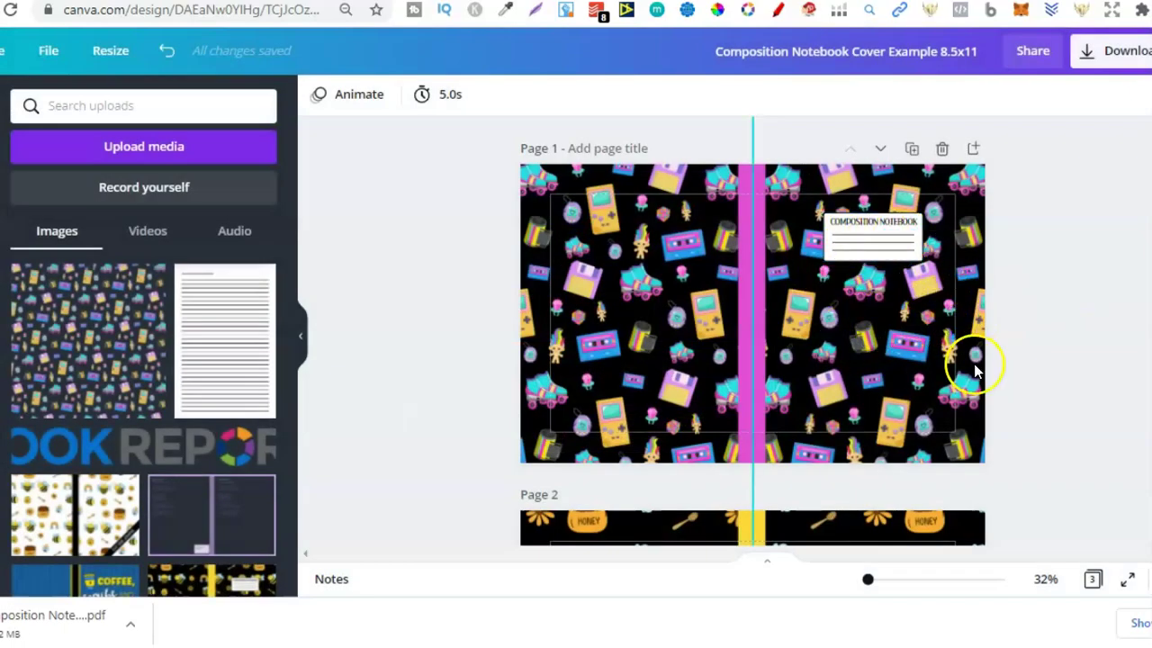
left_click(1054, 372)
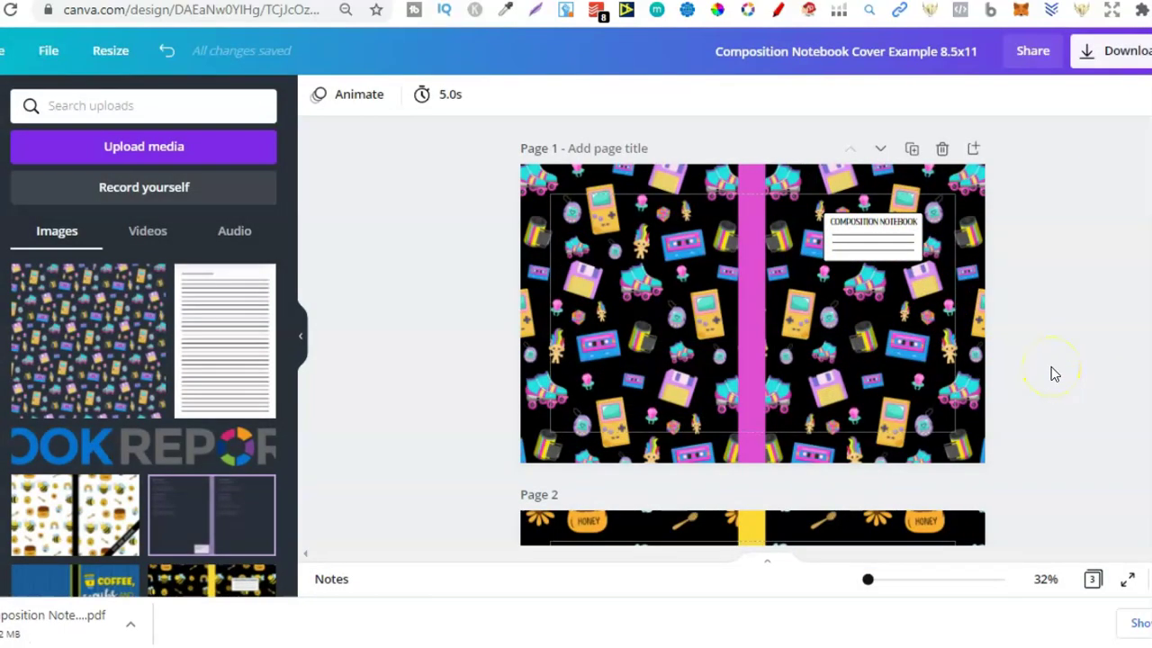
left_click(949, 358)
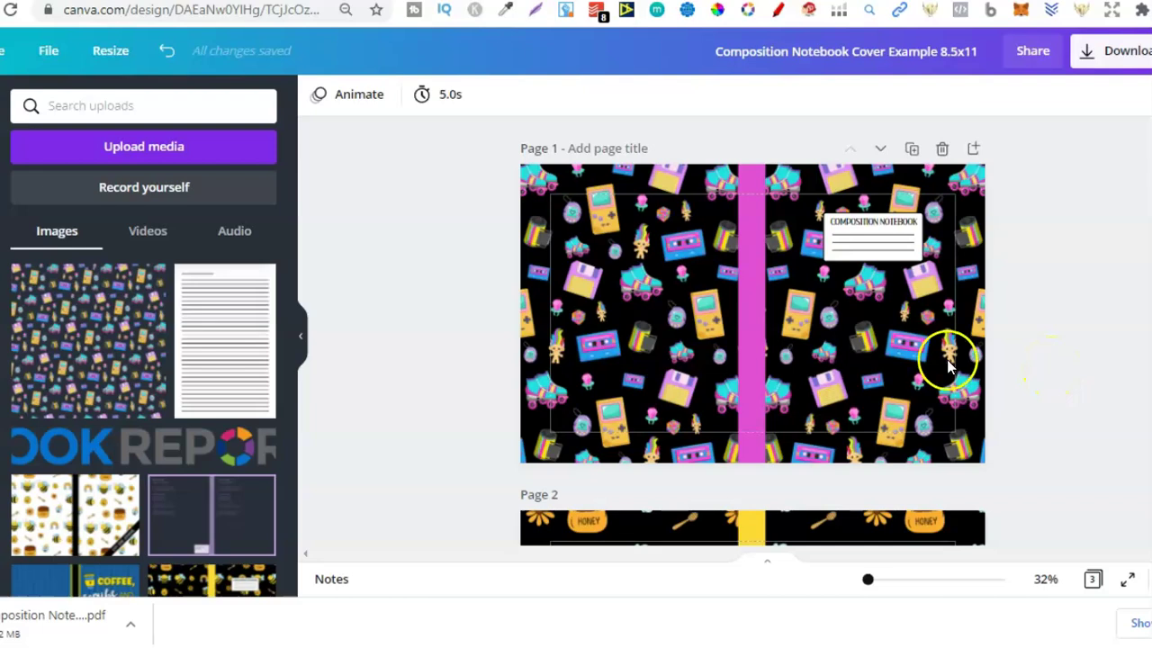
left_click(1070, 325)
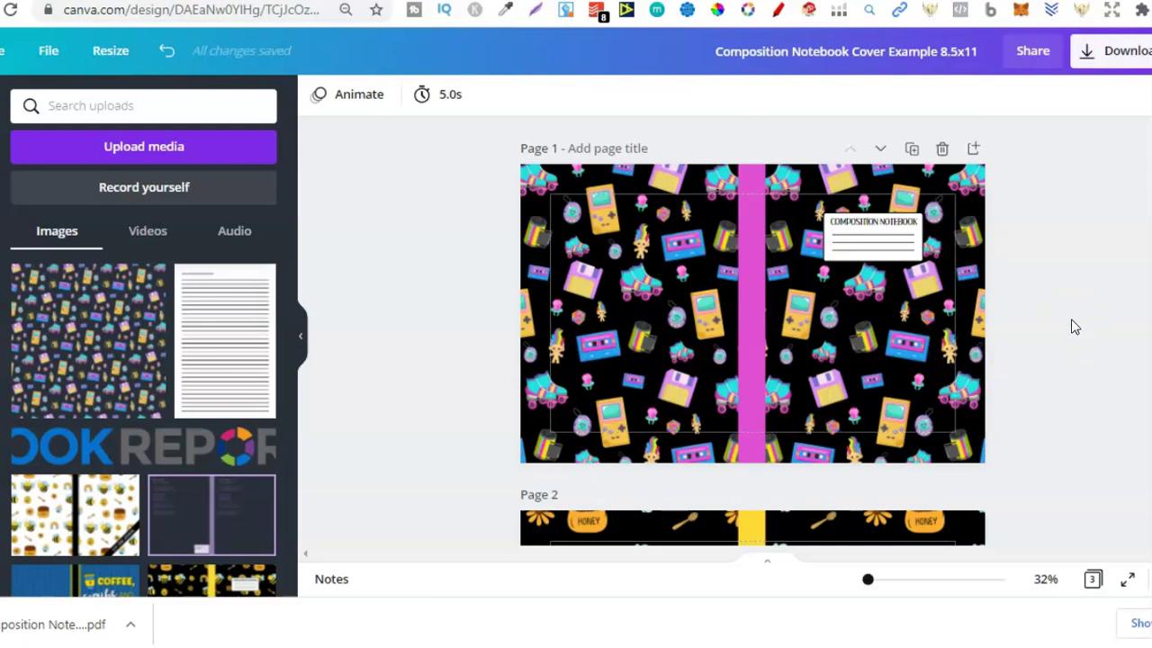
- Open the downloaded cover PDF and zoom out to inspect the back cover, spine and front cover together
left_click(54, 619)
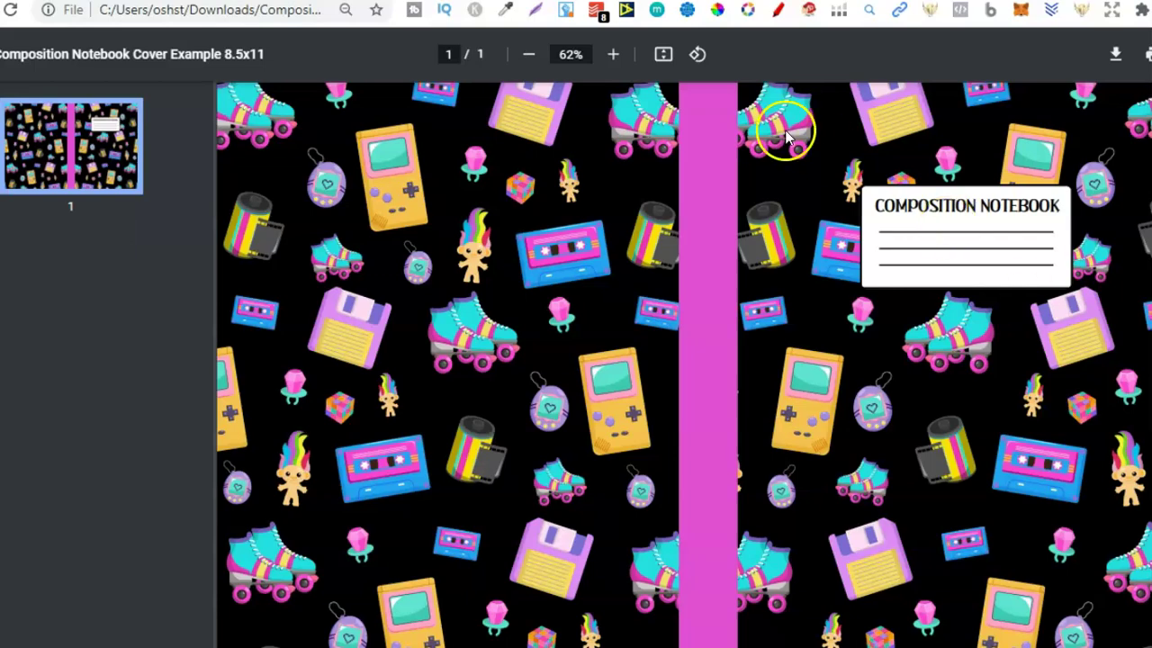
left_click(529, 56)
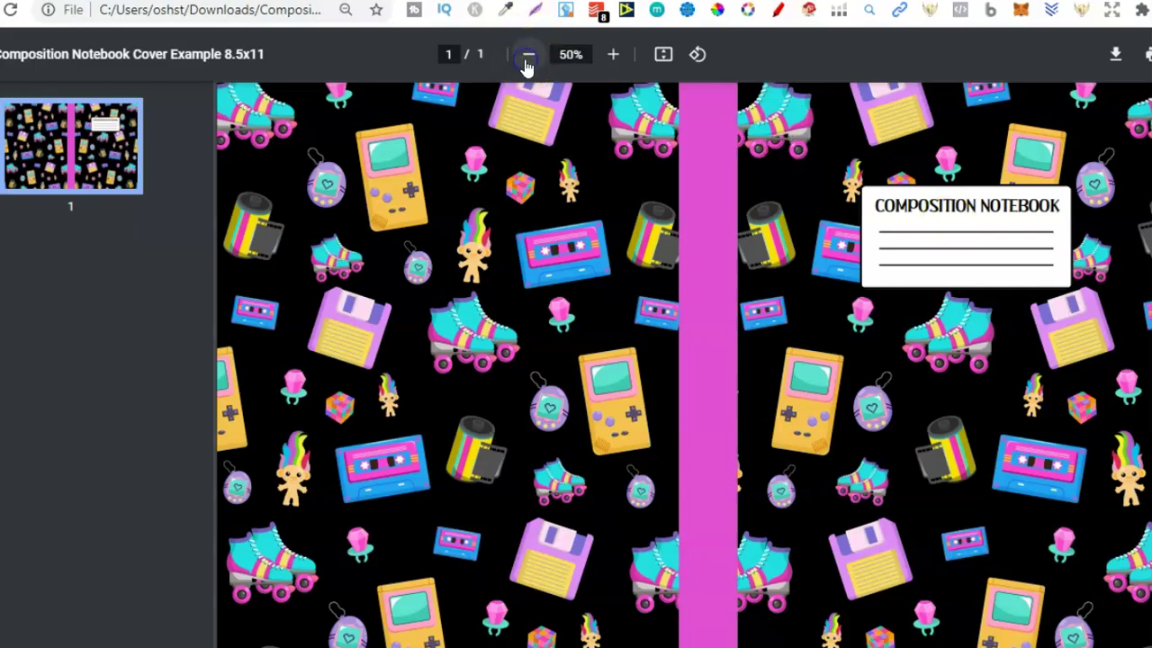
left_click(528, 56)
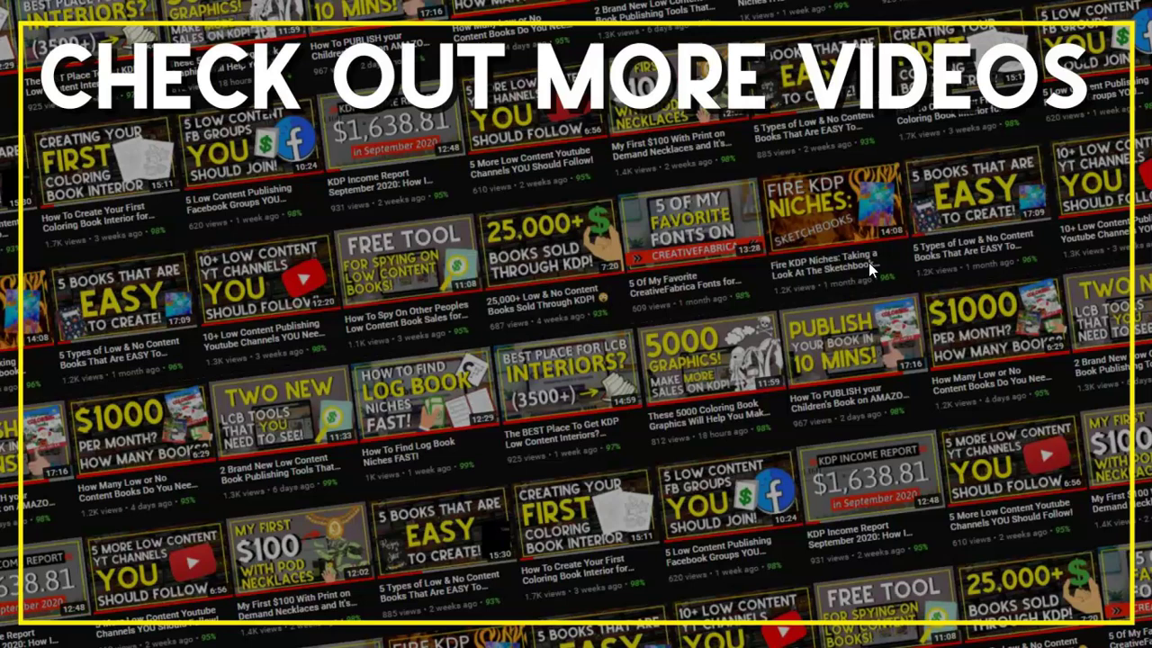
left_click(868, 262)
left_click(68, 528)
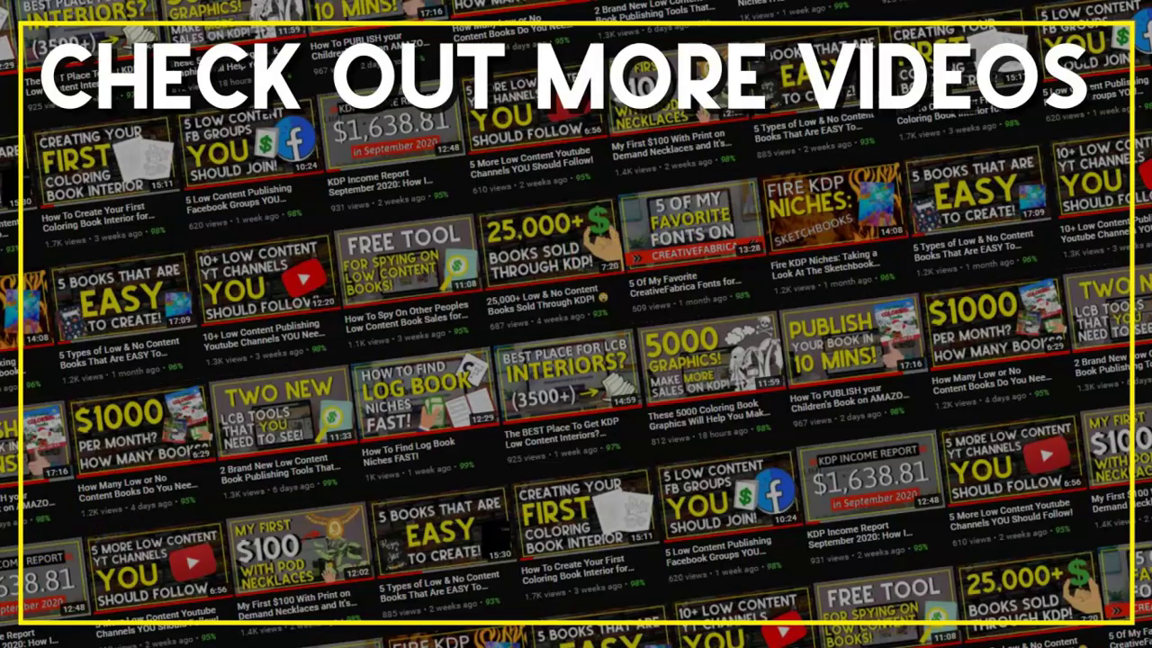